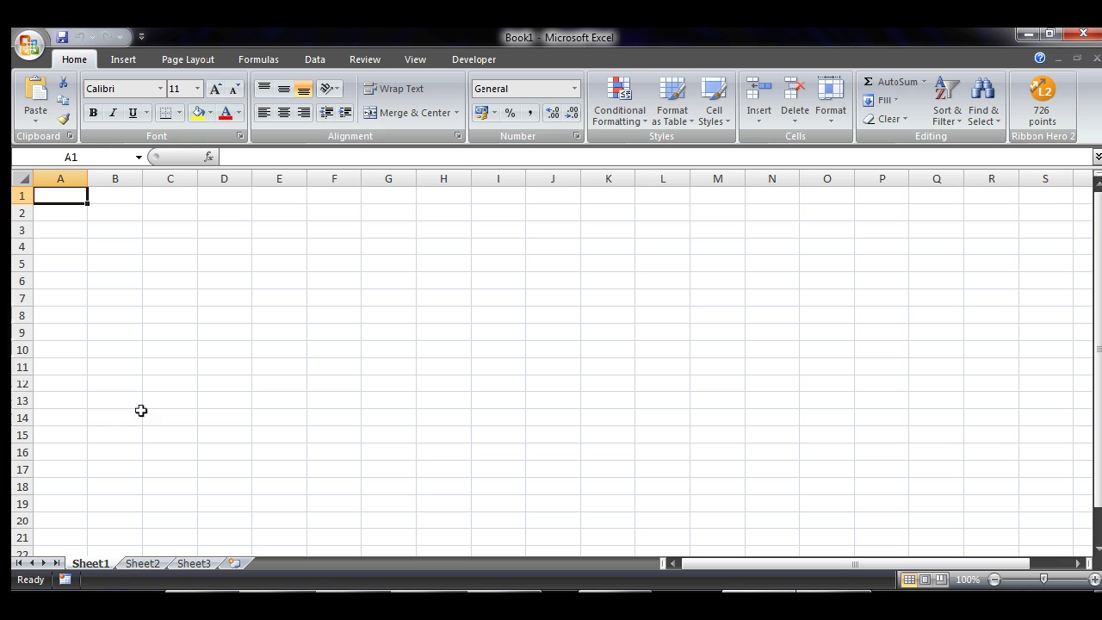
Enter 0 and 1 in A1:A2 and fill the series down to 9 in A10
text(0)
key(Return)
text(1)
key(Return)
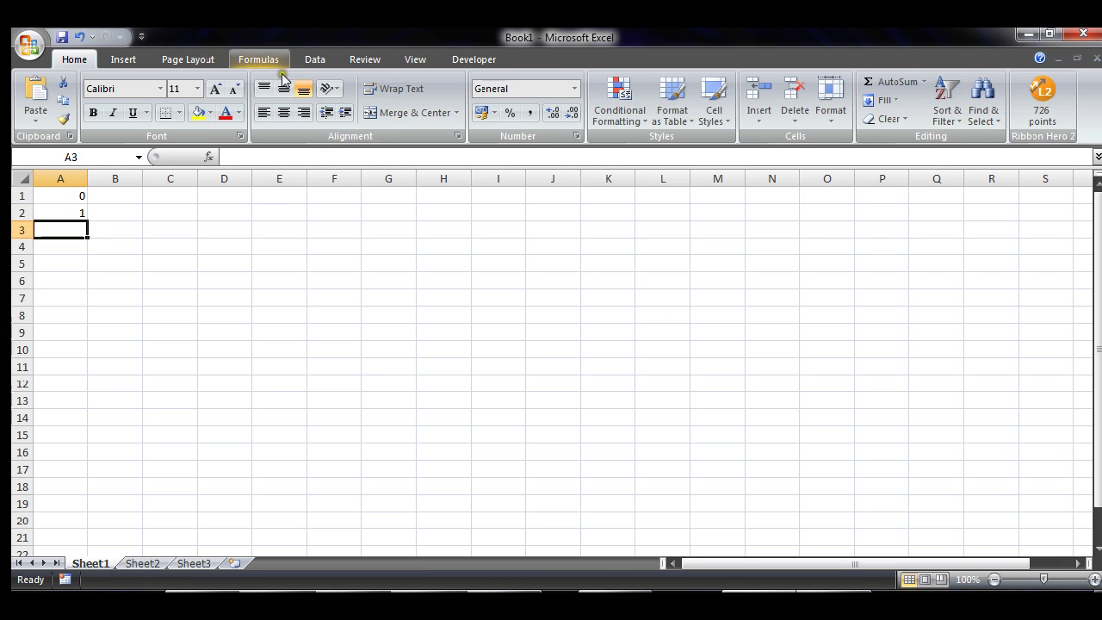
drag(77, 195, 76, 355)
click(165, 284)
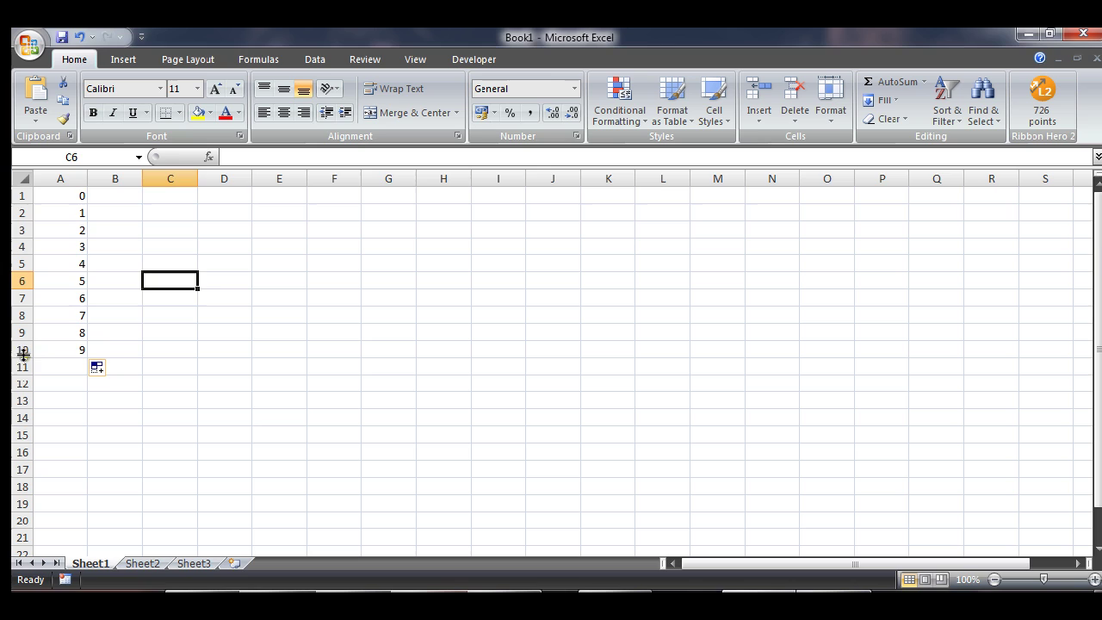
drag(107, 351, 72, 180)
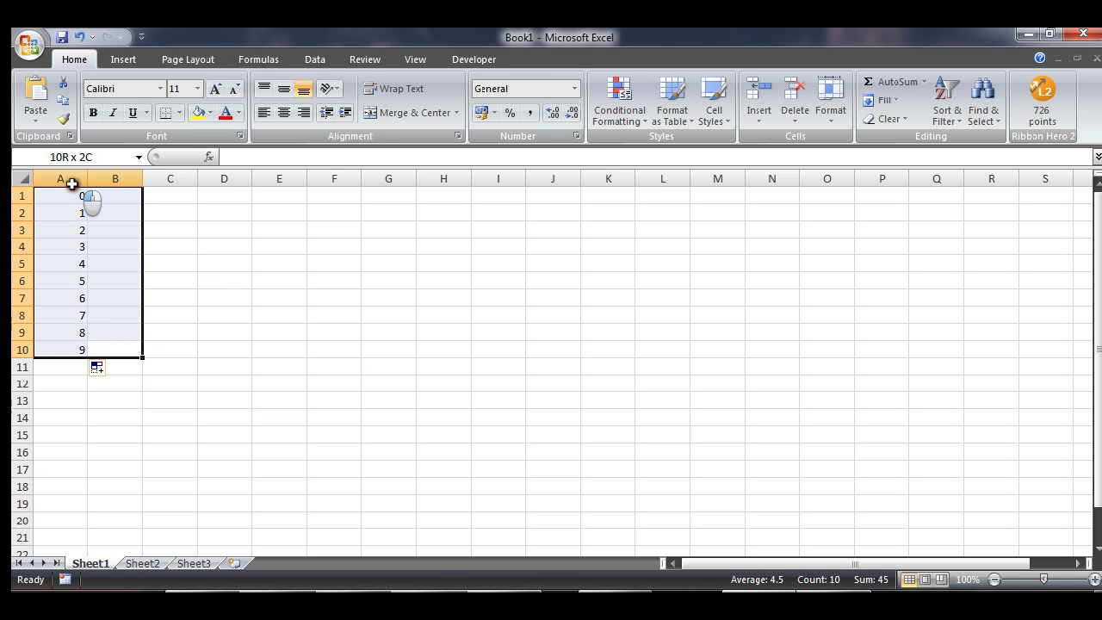
Apply All Borders to the cells C2:G2
click(175, 213)
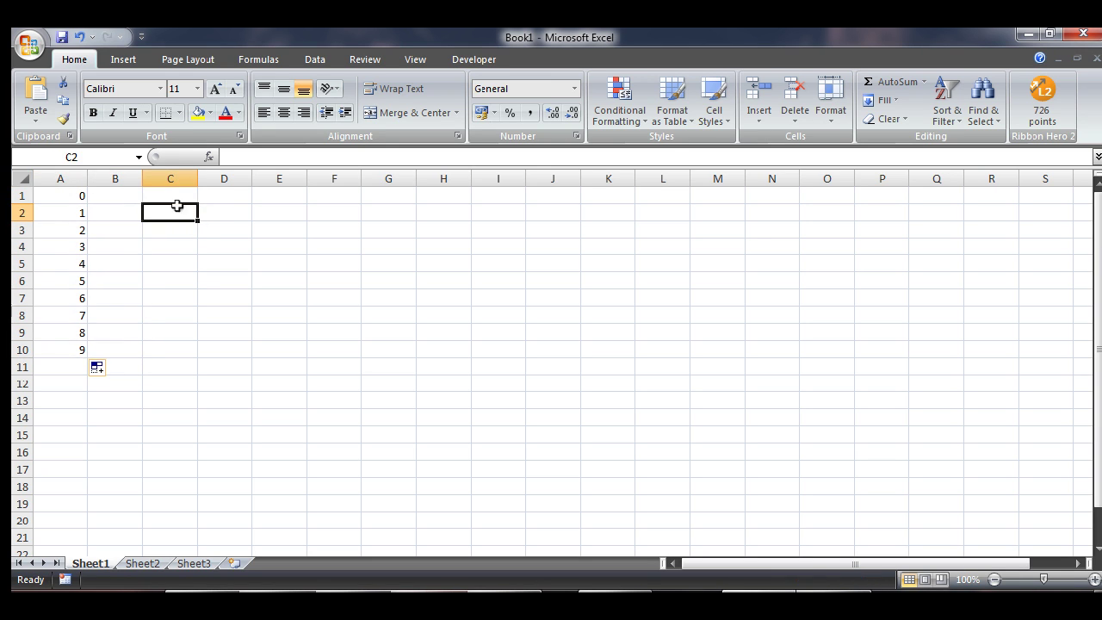
click(228, 215)
click(292, 217)
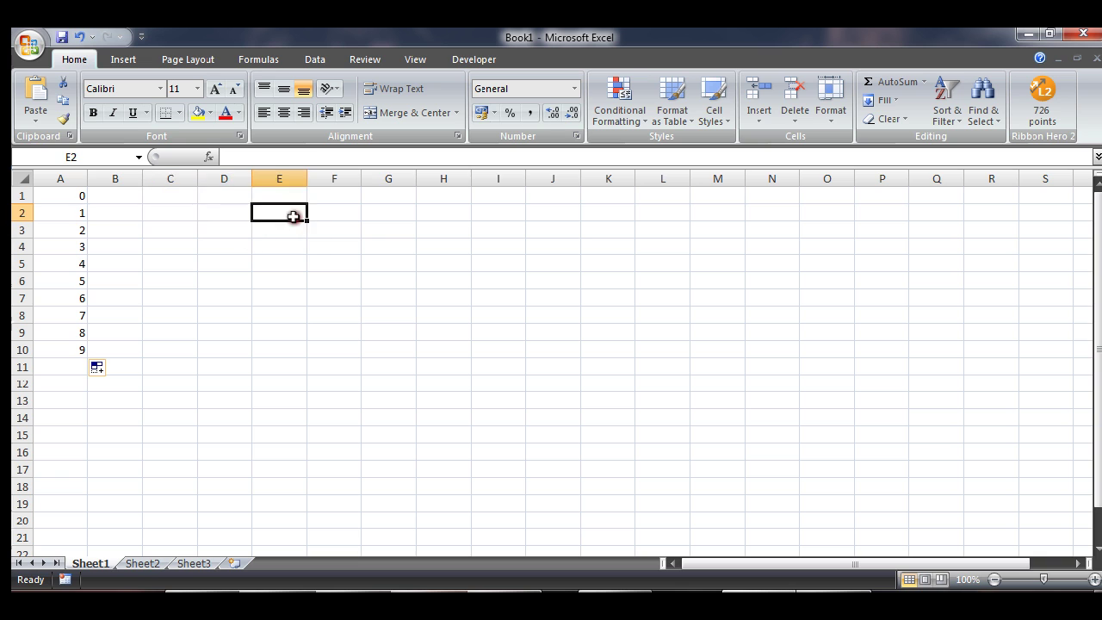
click(347, 212)
drag(180, 208, 365, 207)
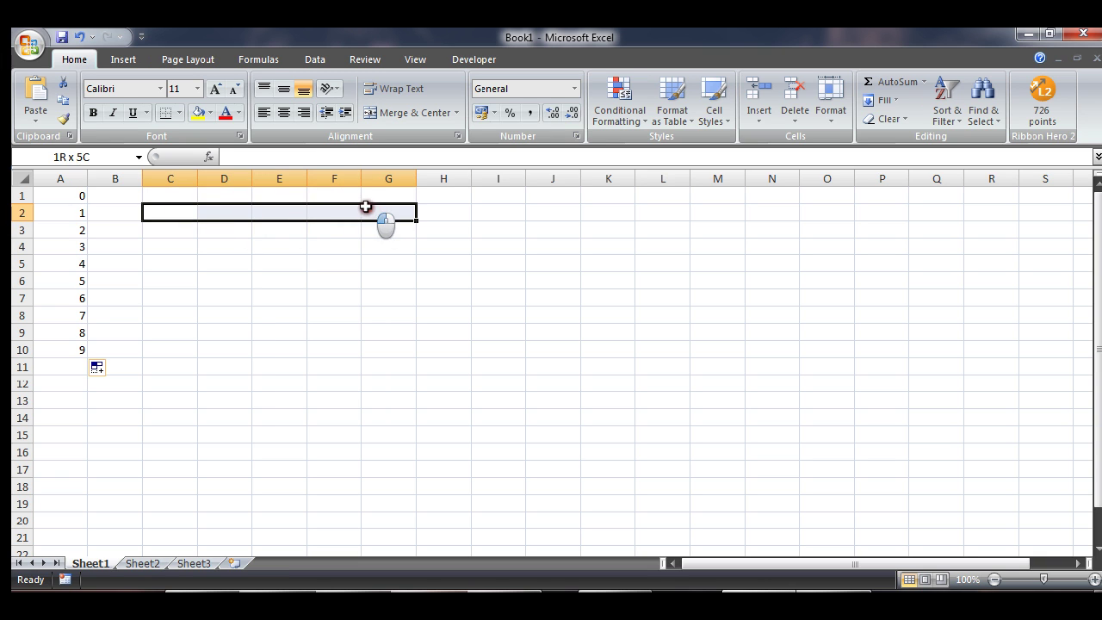
click(179, 113)
click(368, 246)
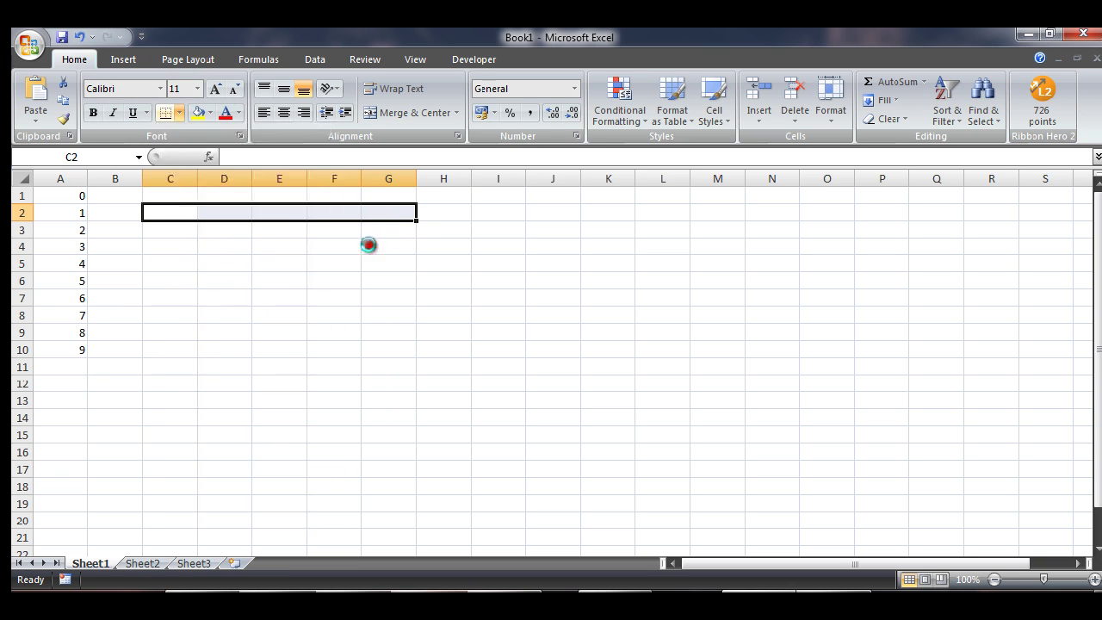
Enter 0 in G3, a dash in G4 and 1 in G1
click(392, 191)
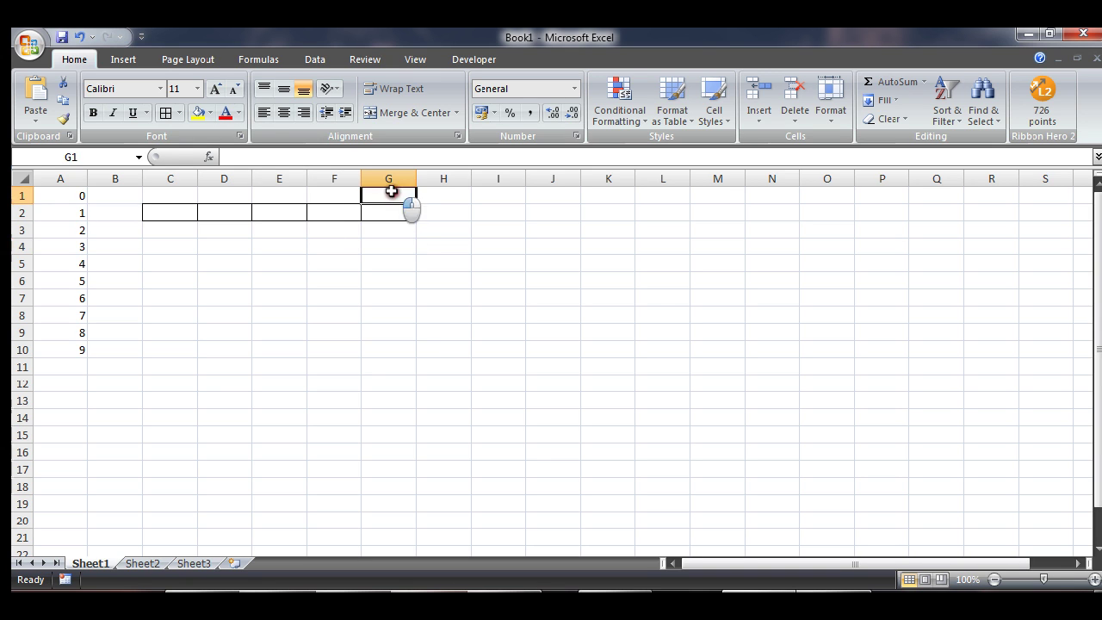
click(389, 233)
text(0)
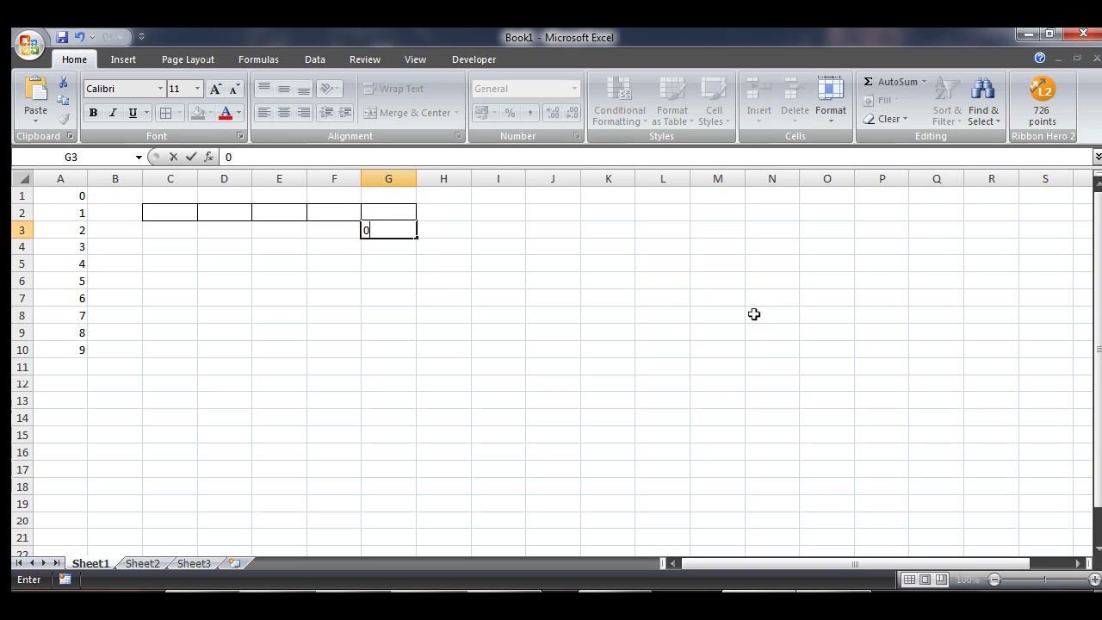
key(Return)
key(Return)
key(Up)
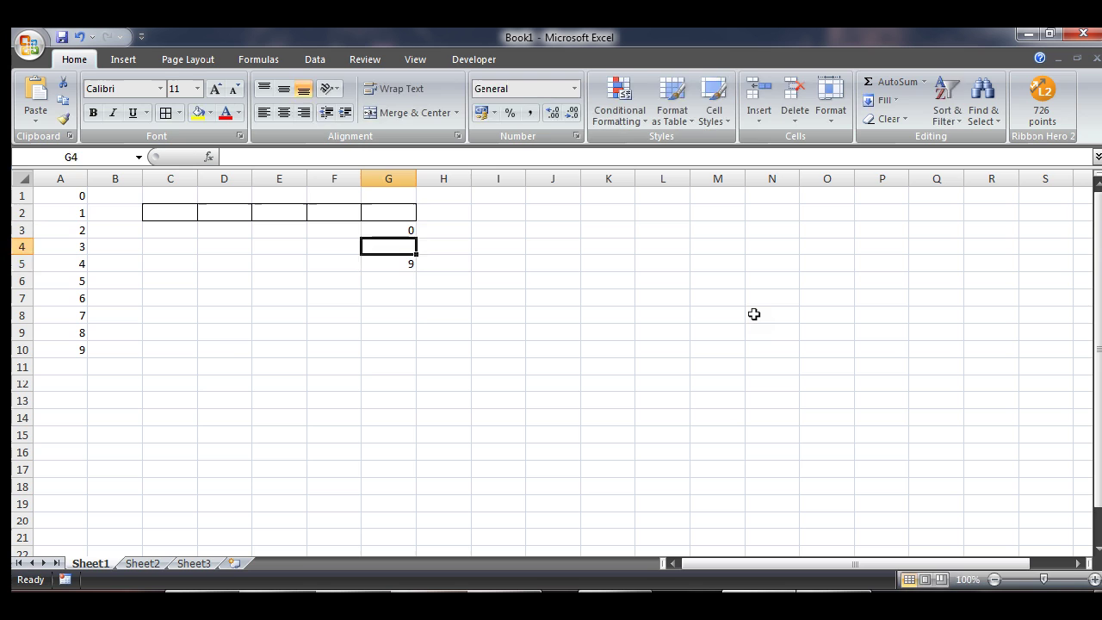
text(=)
key(Up)
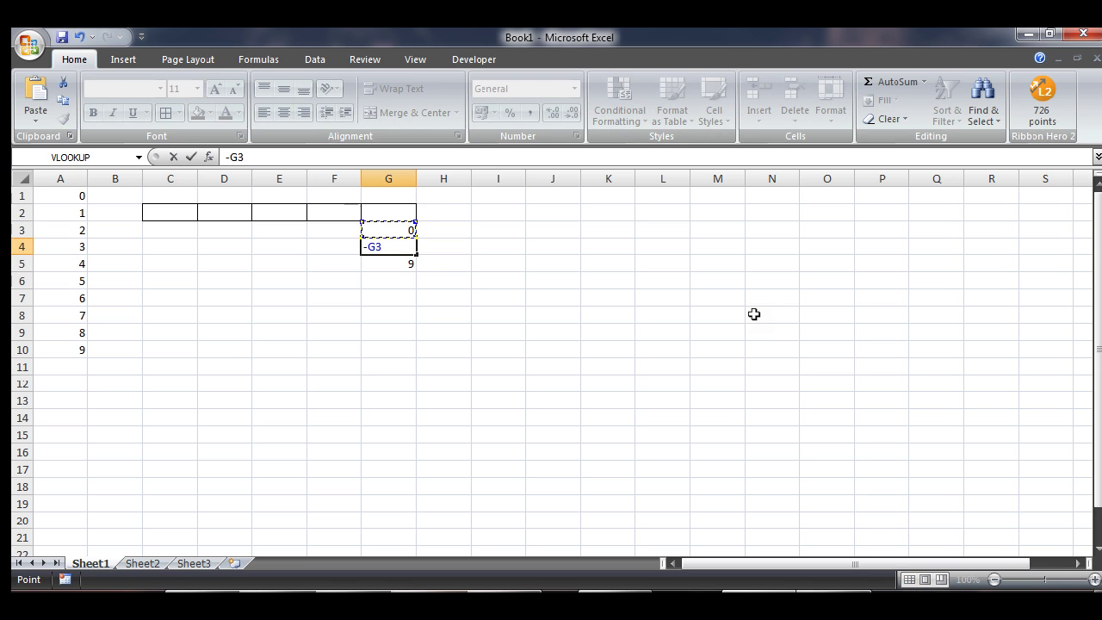
key(BackSpace)
key(BackSpace)
key(Return)
key(Up)
key(Up)
key(Up)
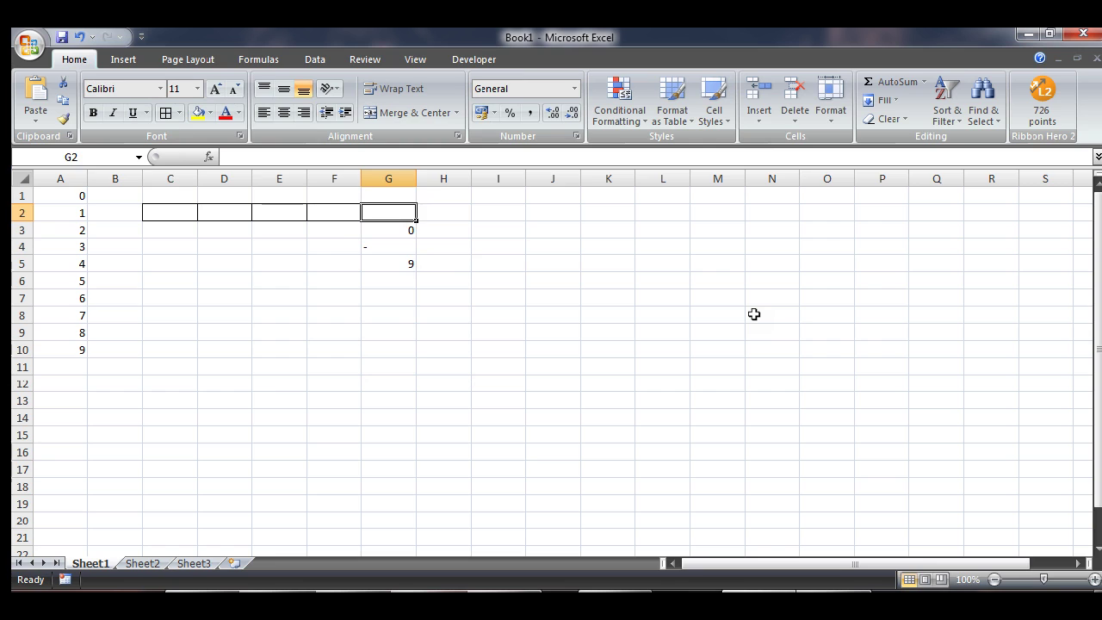
key(Up)
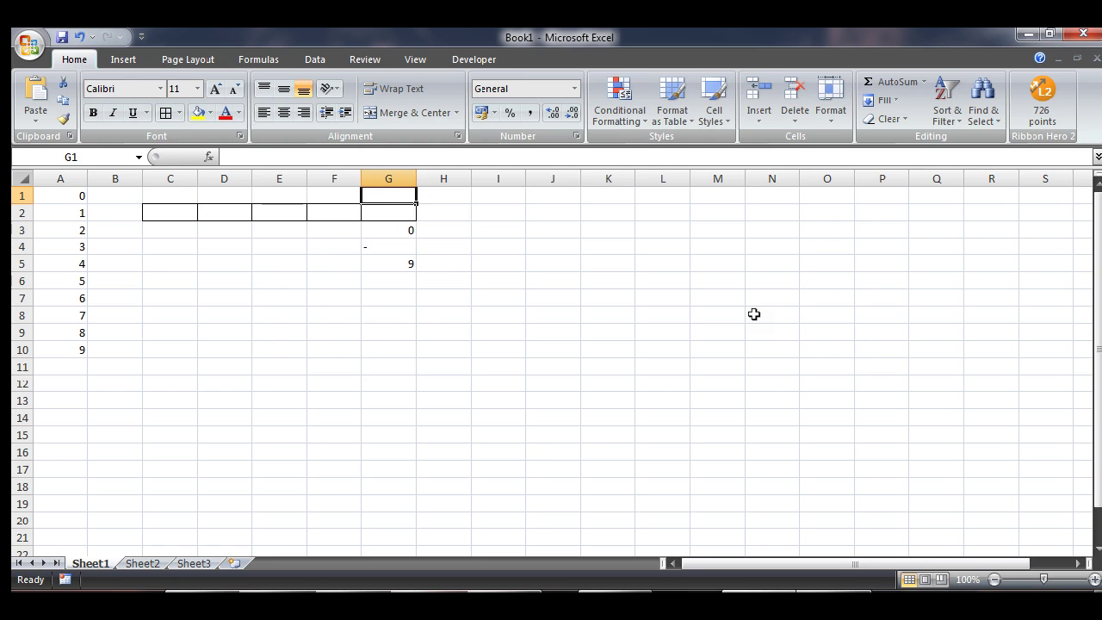
text(1)
key(Return)
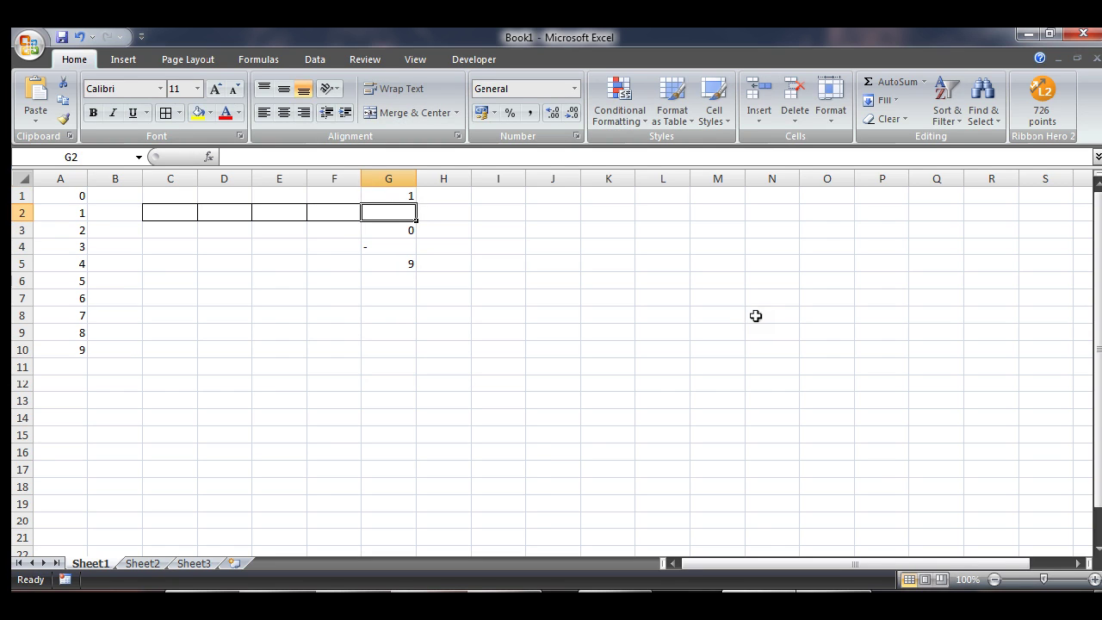
Insert a blank row above the data and enter a 10^2 heading in G1
right_click(21, 194)
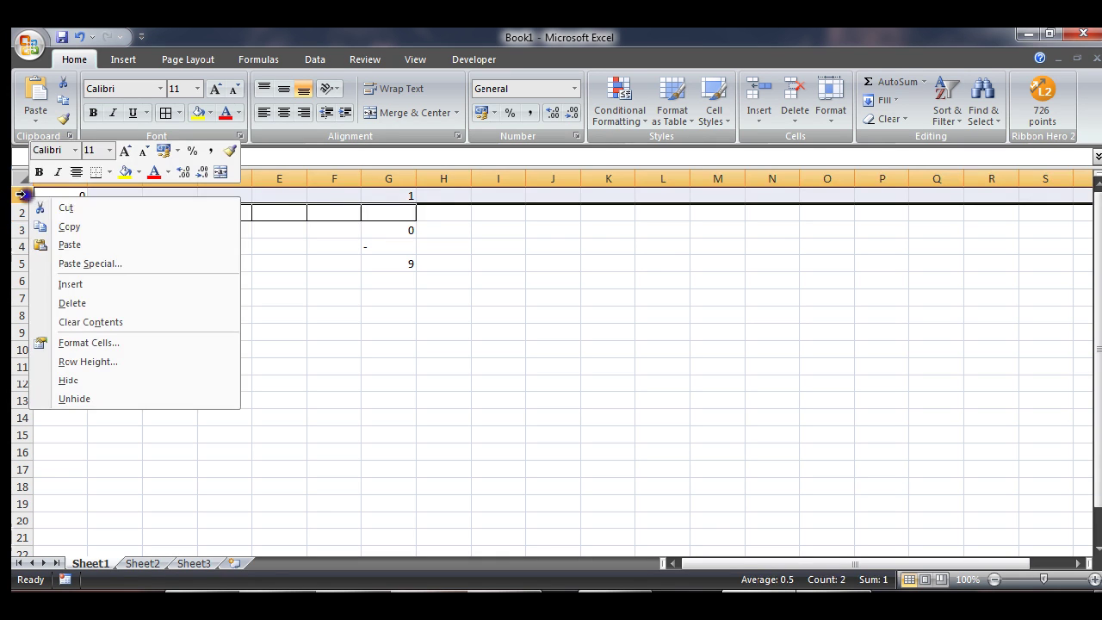
click(93, 284)
click(405, 197)
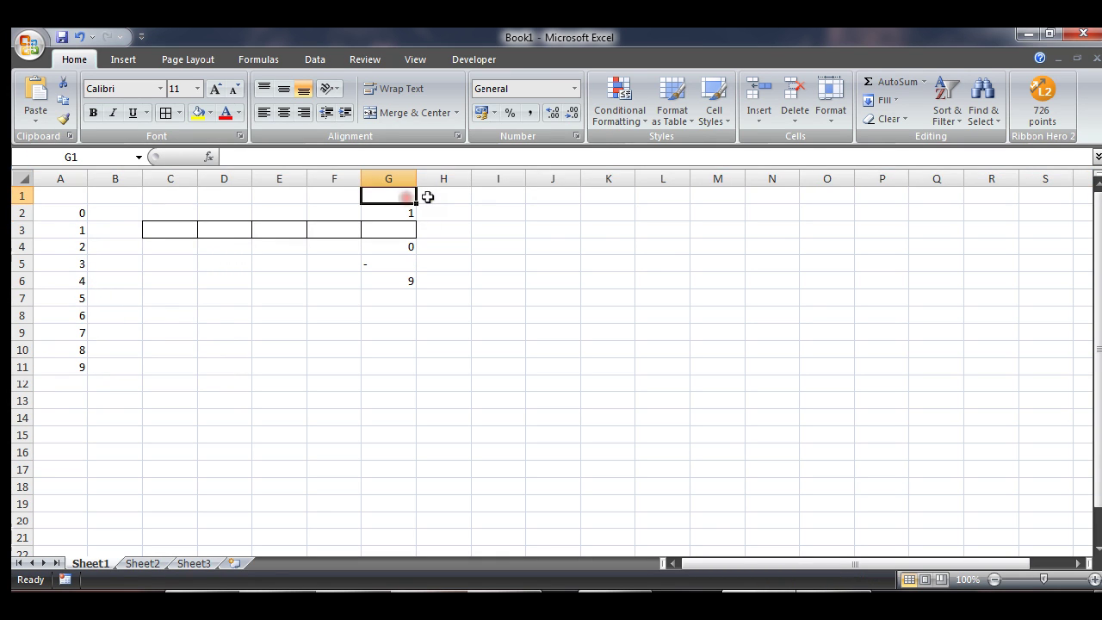
text(10^2)
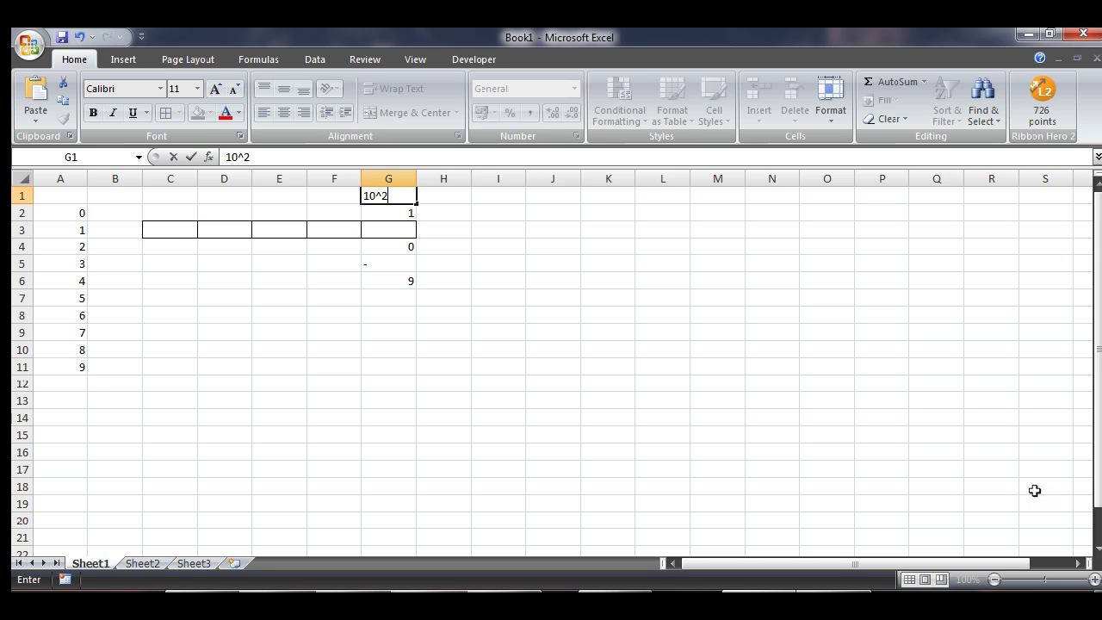
key(Return)
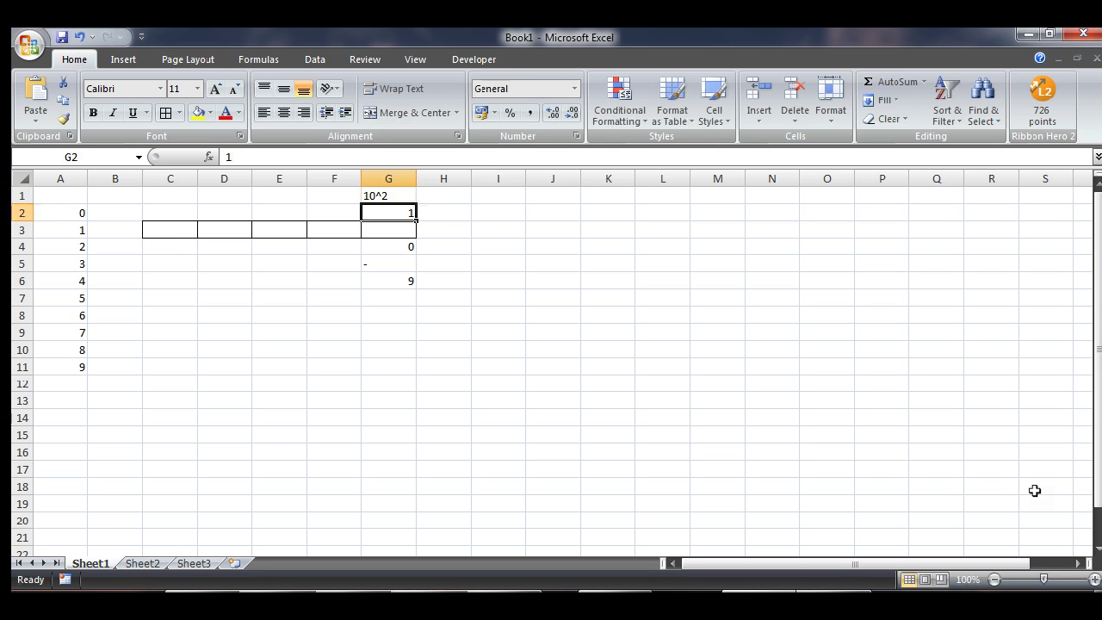
key(Up)
key(Down)
key(Up)
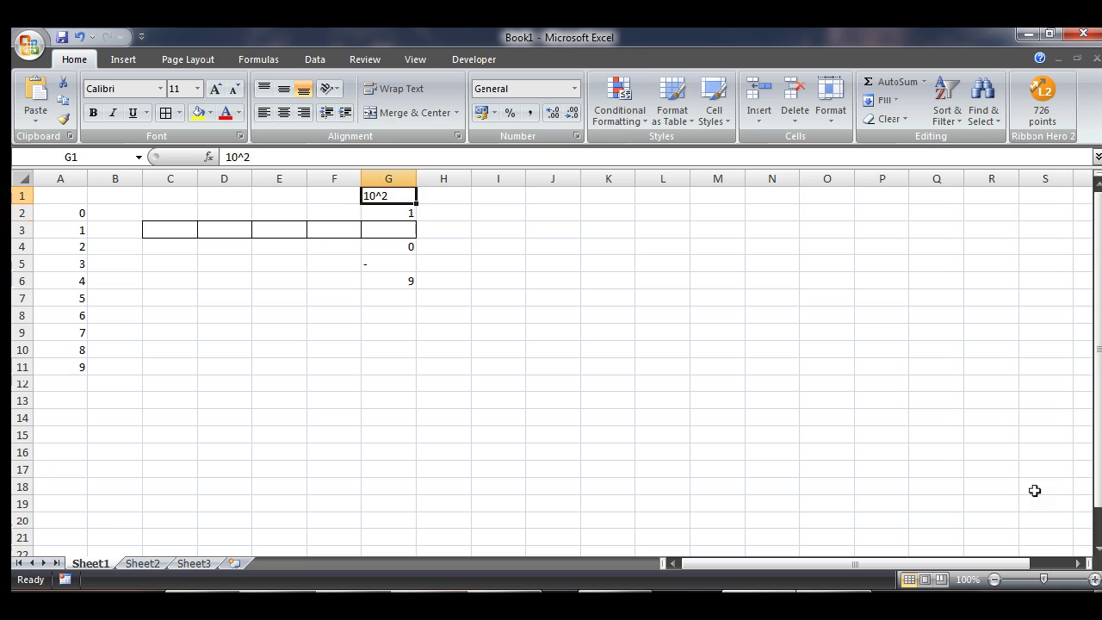
Edit the G1 heading in the formula bar so it reads 10^0
click(312, 152)
key(BackSpace)
text(0)
key(Return)
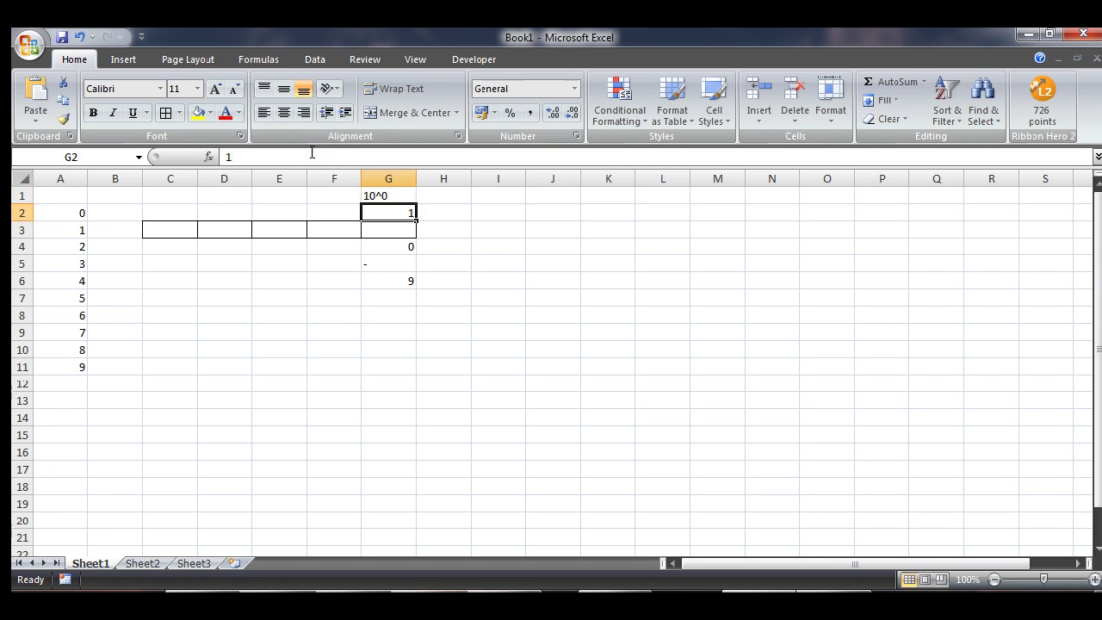
key(Up)
key(Down)
key(Down)
key(Up)
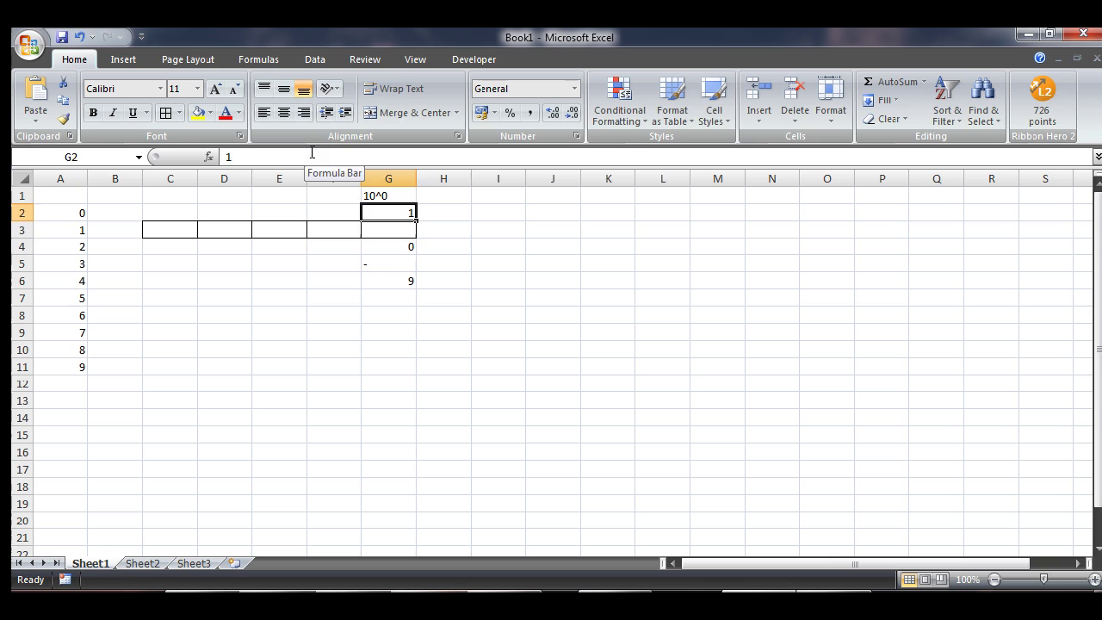
key(Down)
key(Left)
key(Up)
key(Right)
key(Down)
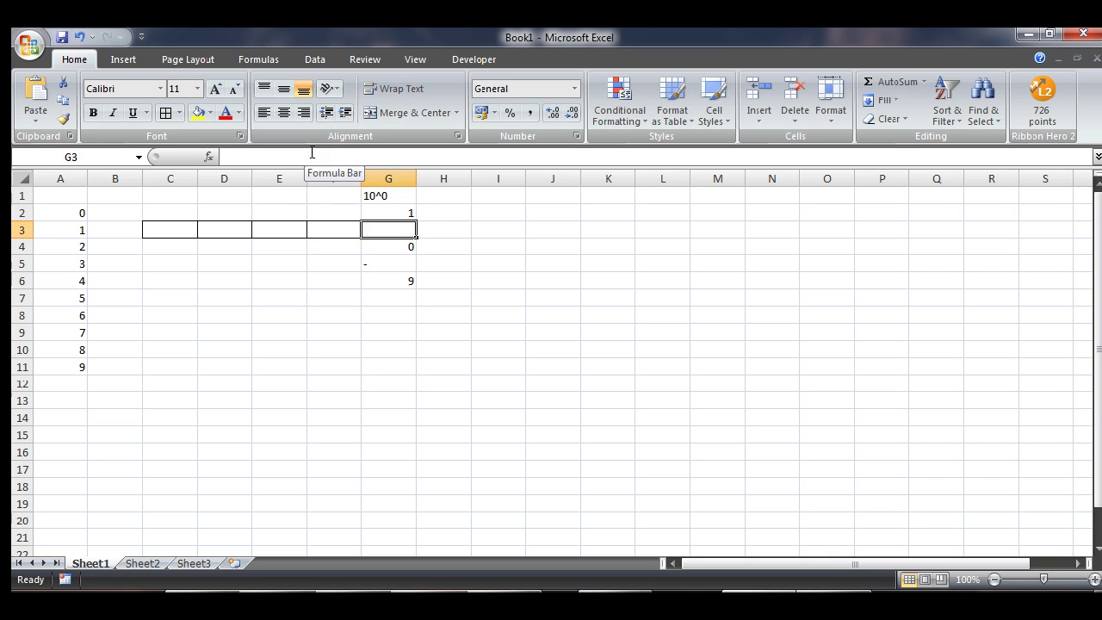
Enter 9 in G3, 10 in F2 and the heading 10^1 in F1
text(9)
key(Return)
key(Up)
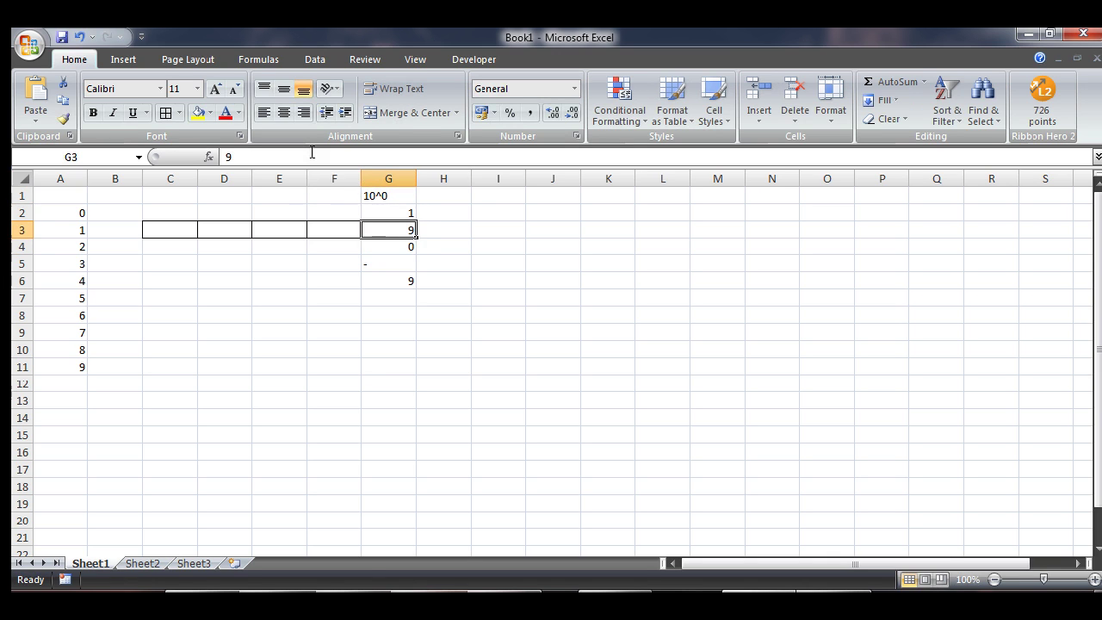
key(Up)
key(Left)
text(10)
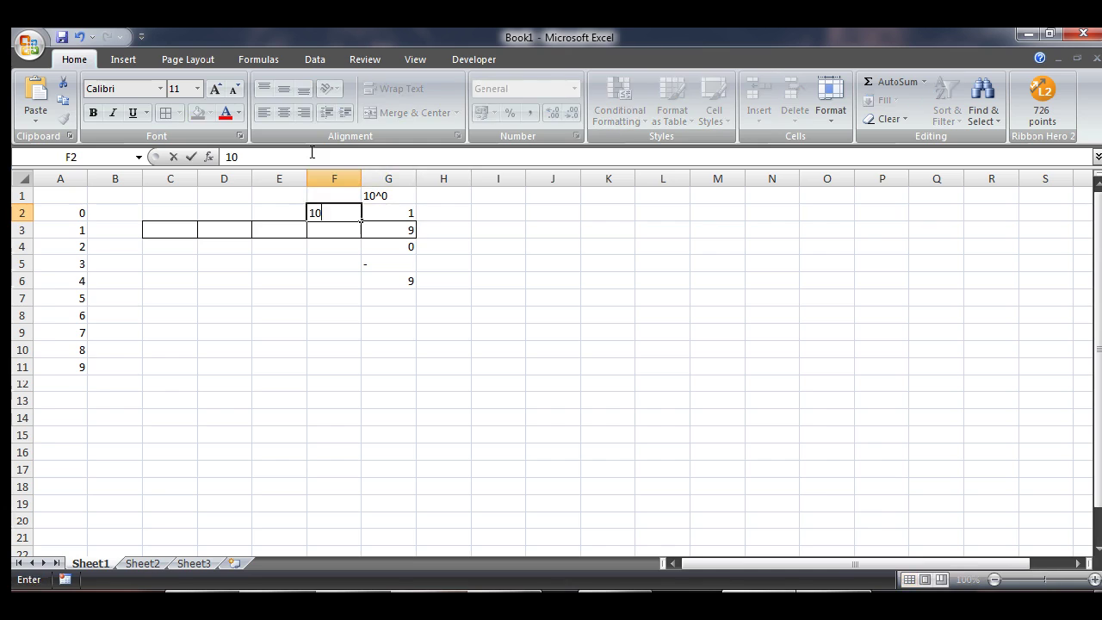
key(Up)
text(10)
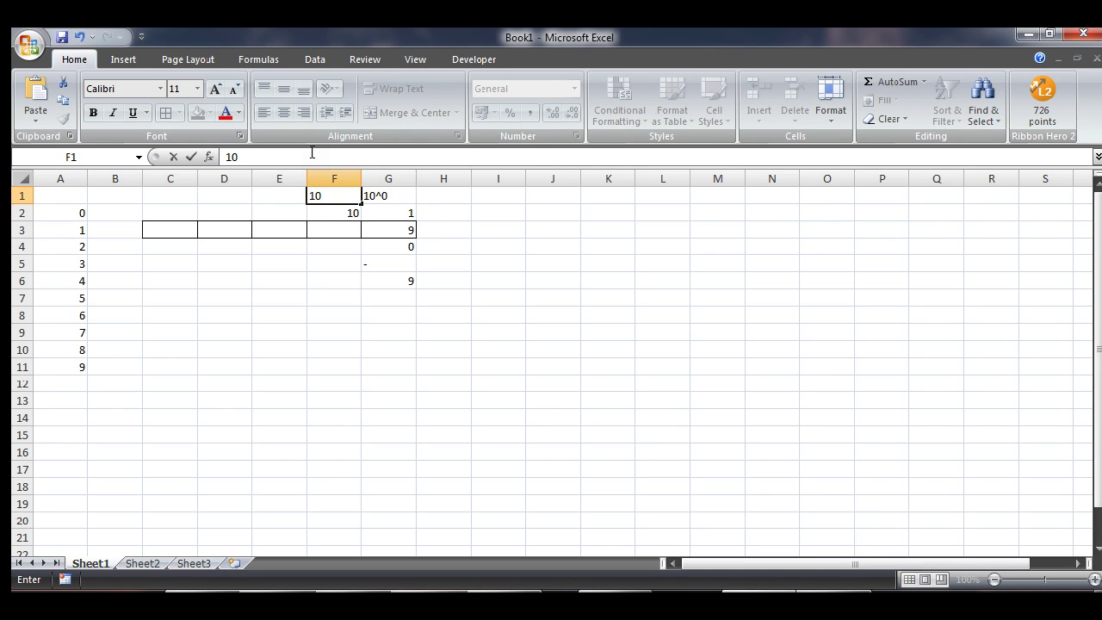
text(^1)
key(Return)
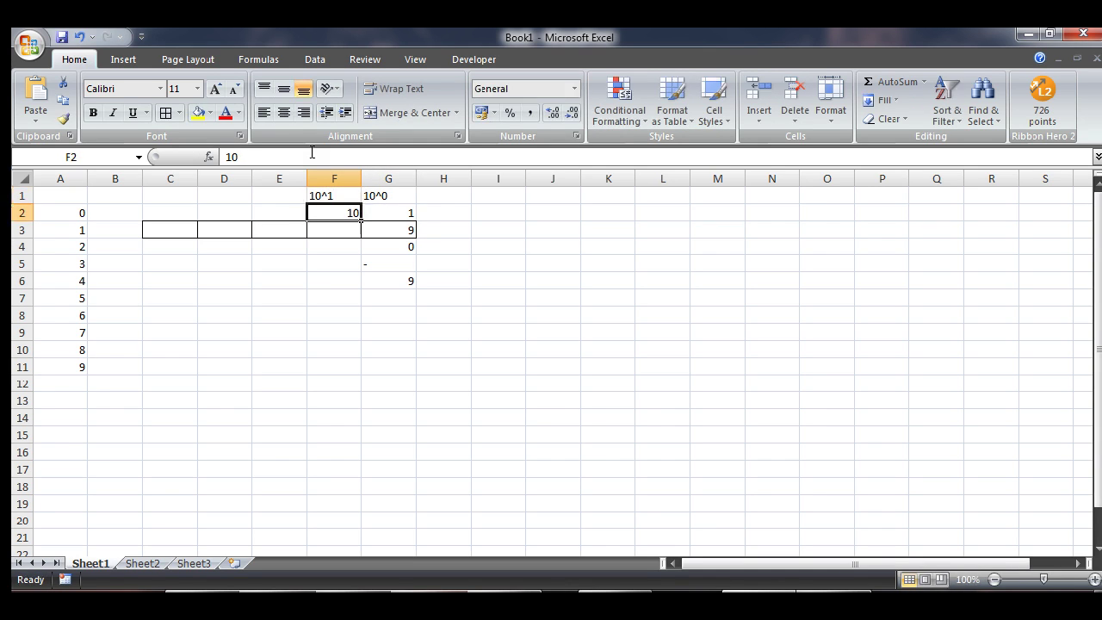
Enter 9 in F3 below the 10 place value
key(Down)
text(9)
key(Right)
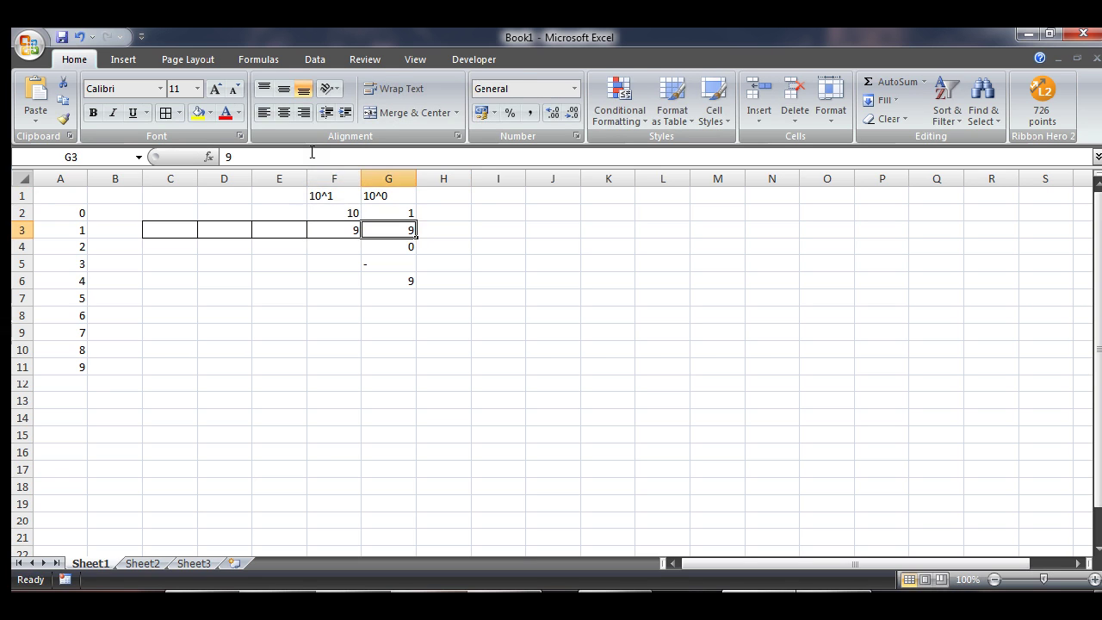
key(Left)
key(Down)
key(Down)
key(Down)
key(Down)
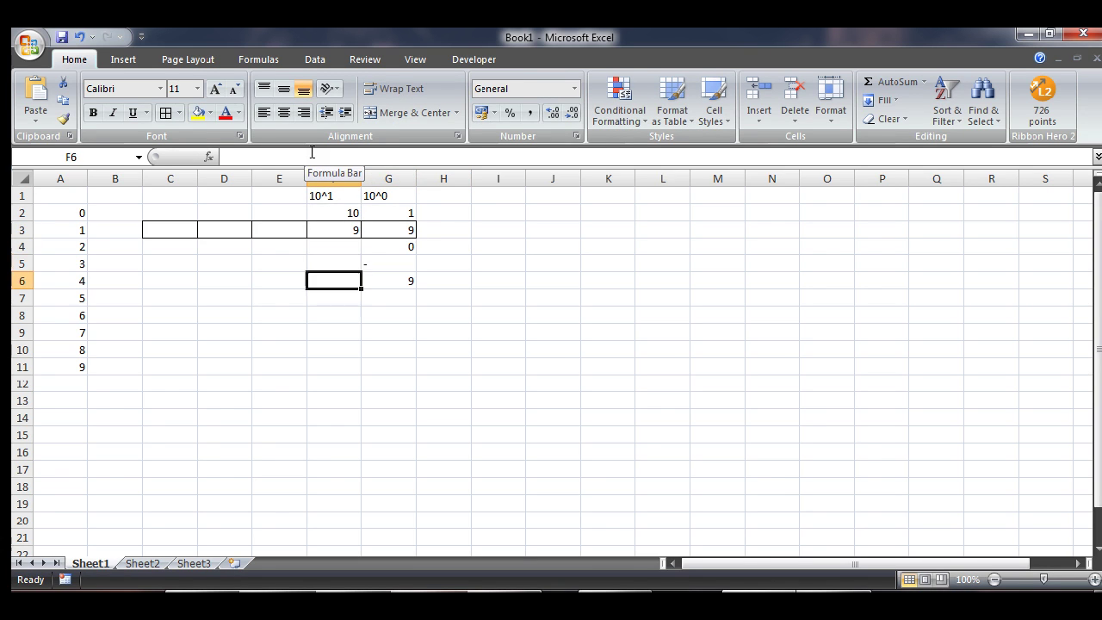
key(Right)
key(Right)
key(Up)
key(Up)
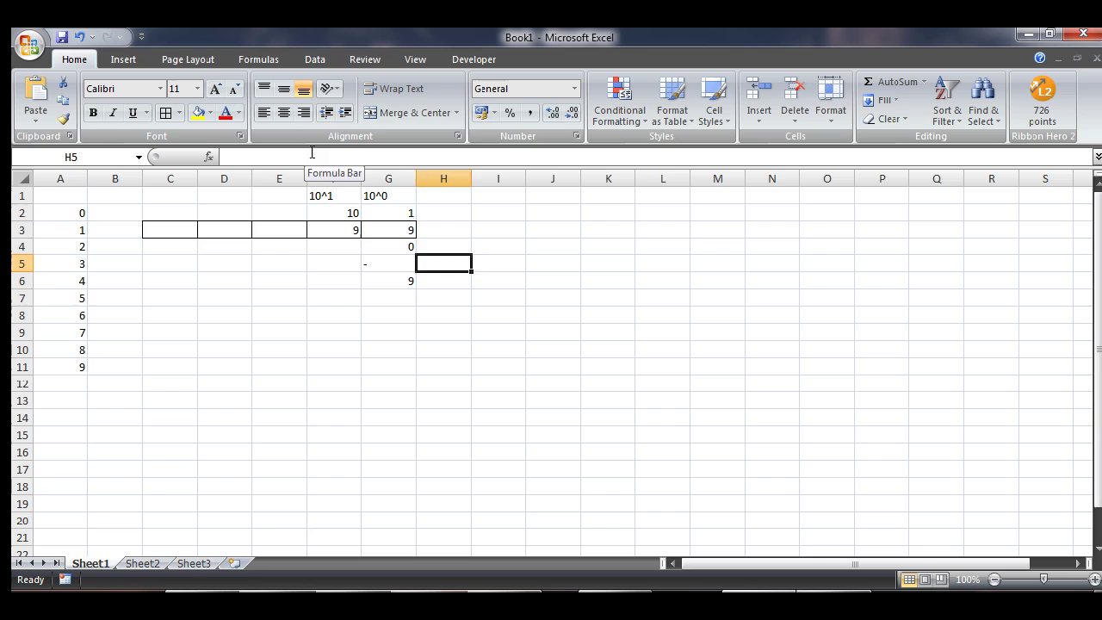
key(Left)
key(Left)
key(Up)
key(Up)
key(Up)
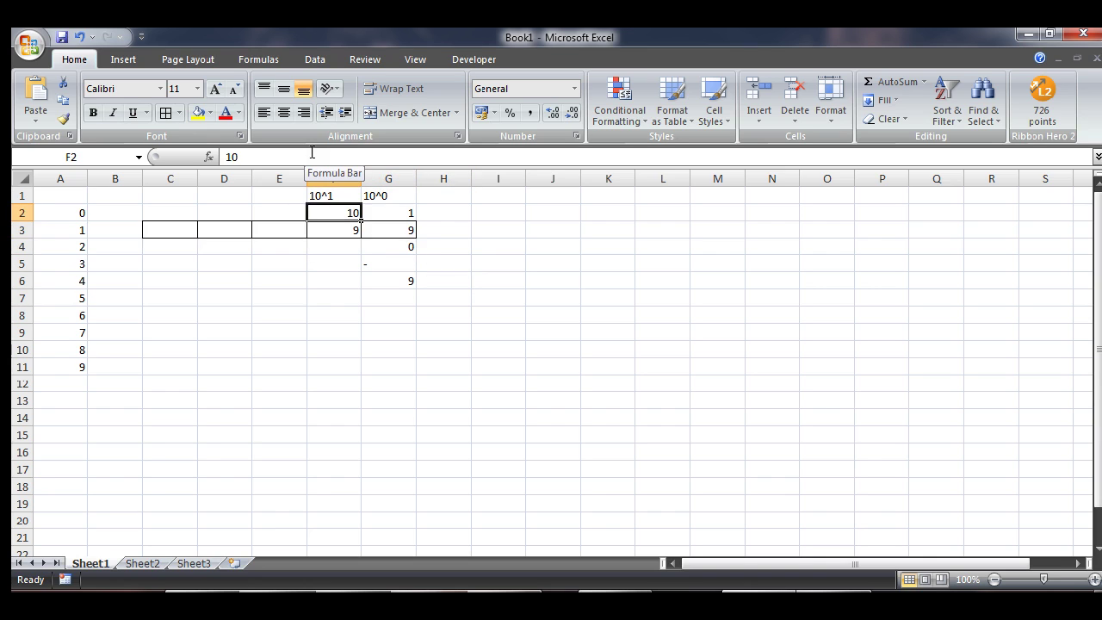
key(Left)
key(Up)
Add heading 10^2 in E1 and place values 100, 1000, 10000 in E2:C2
text(10)
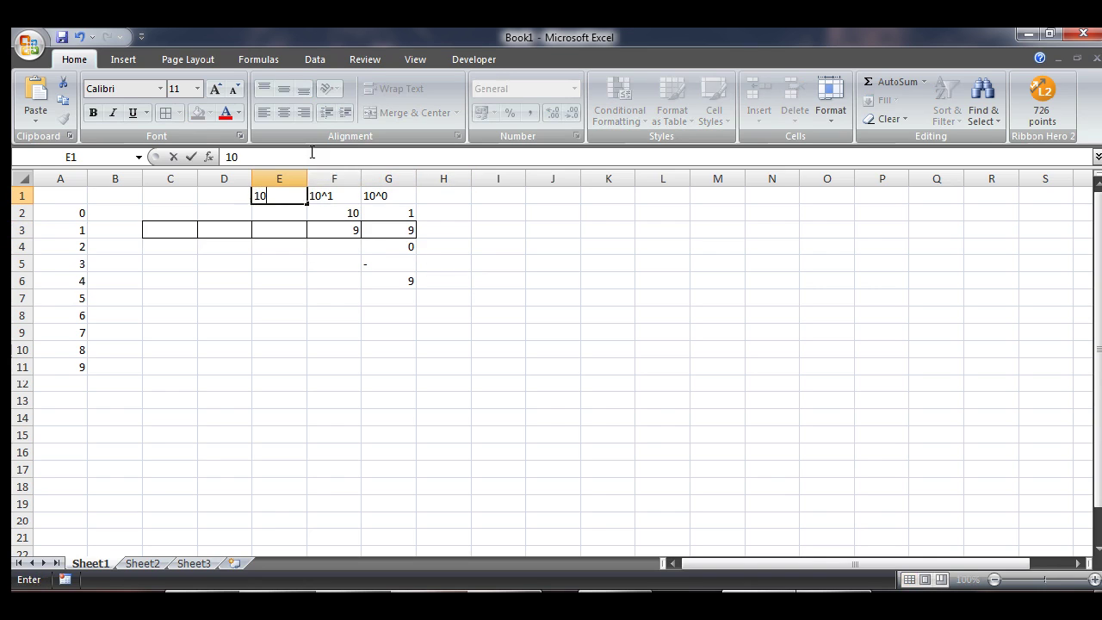
text(^2)
key(Return)
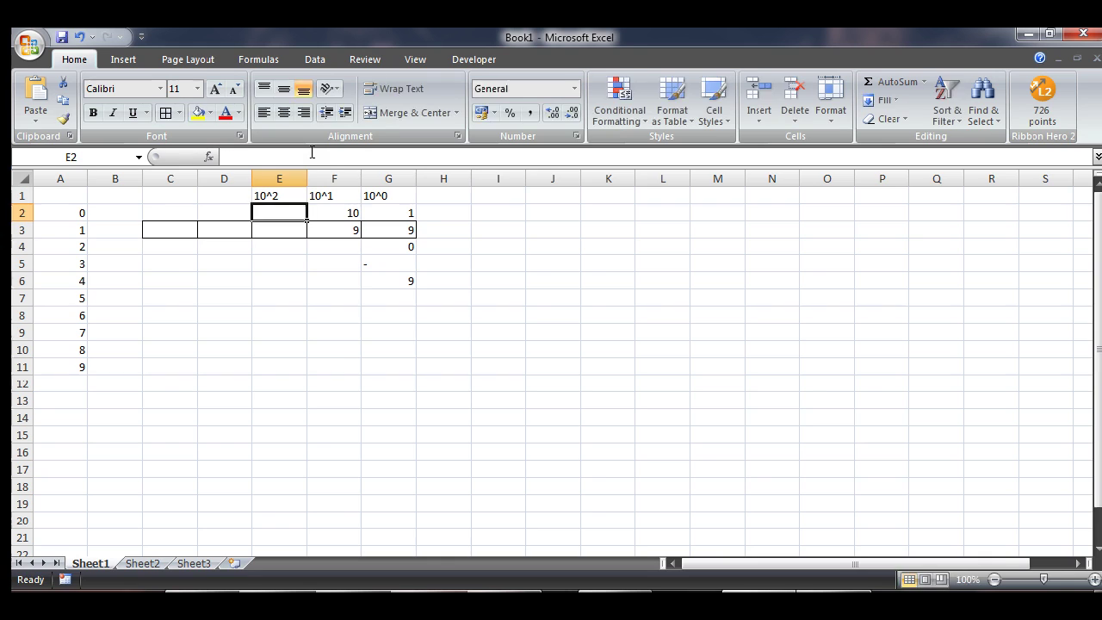
text(100)
key(Return)
key(Up)
key(Left)
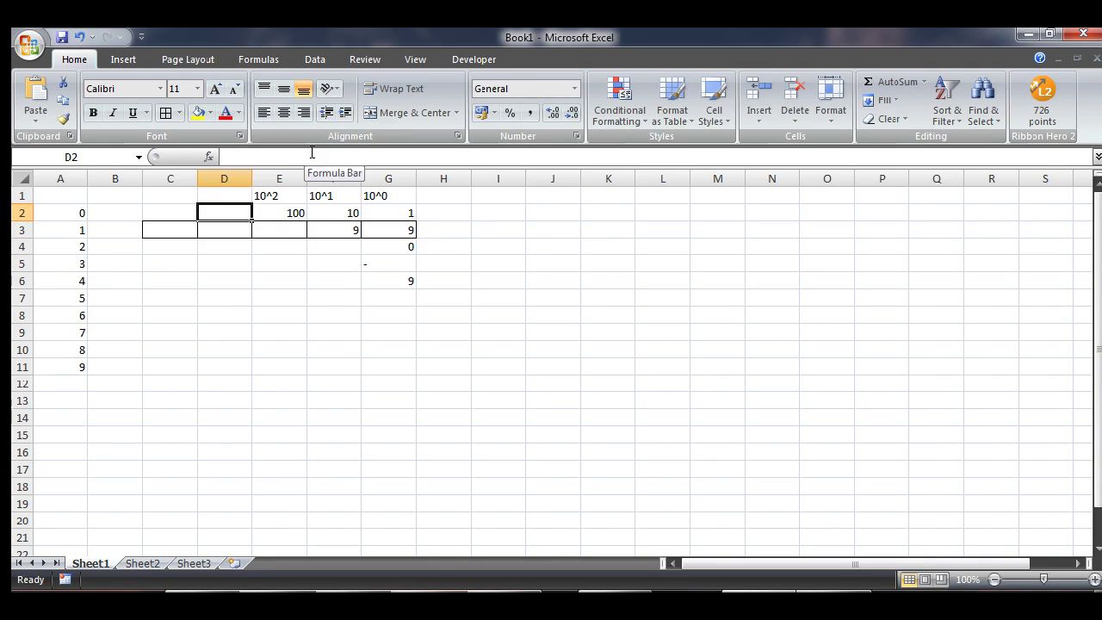
text(1000)
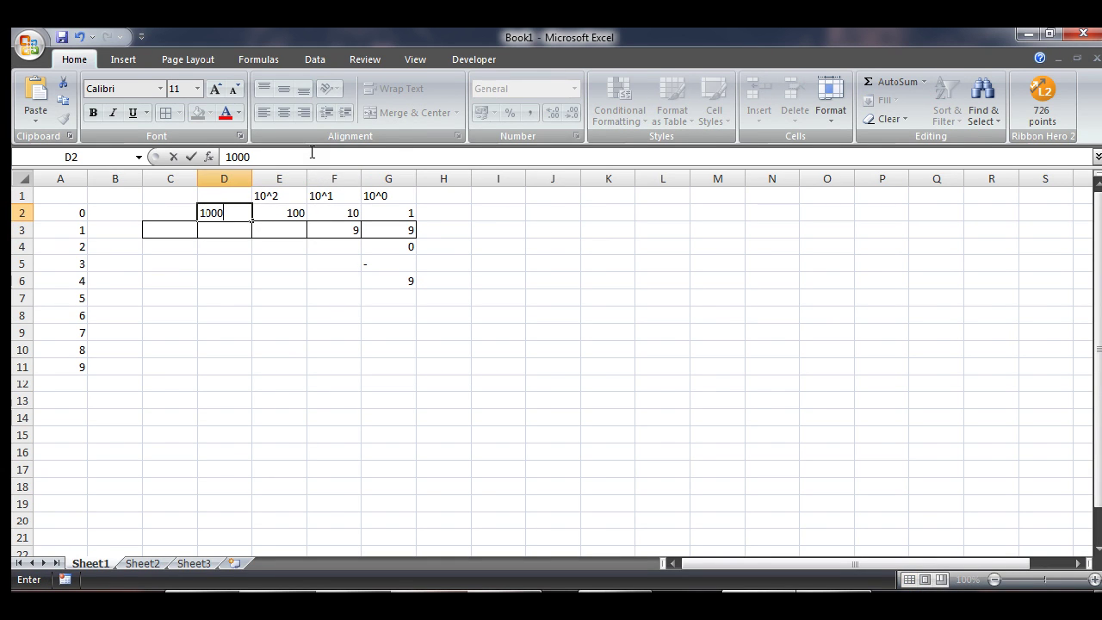
key(Left)
text(10)
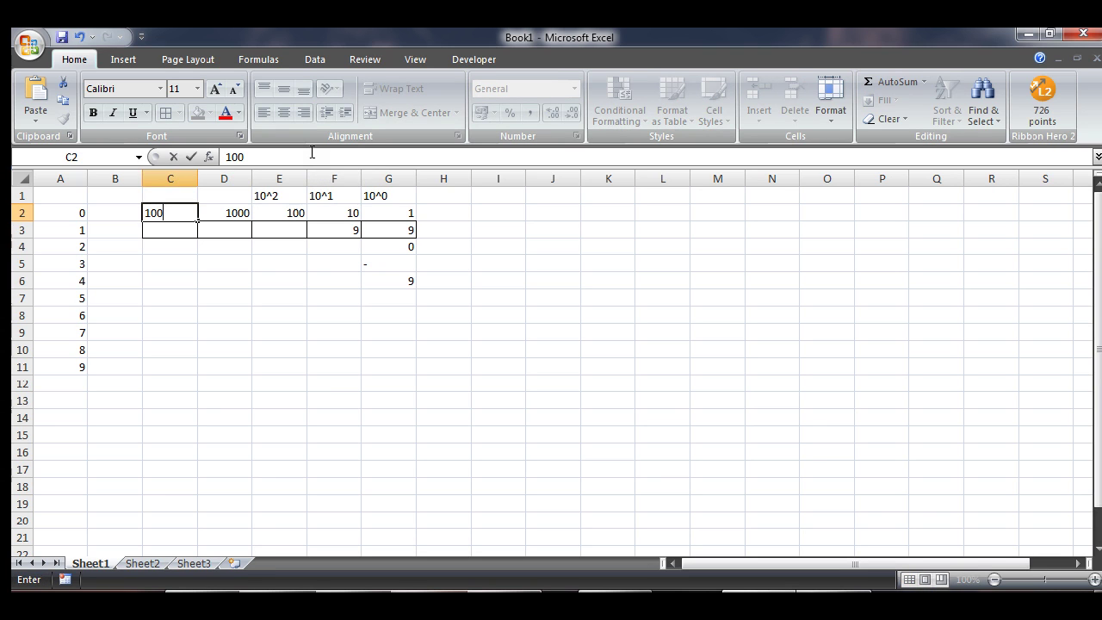
key(Right)
key(Right)
key(Right)
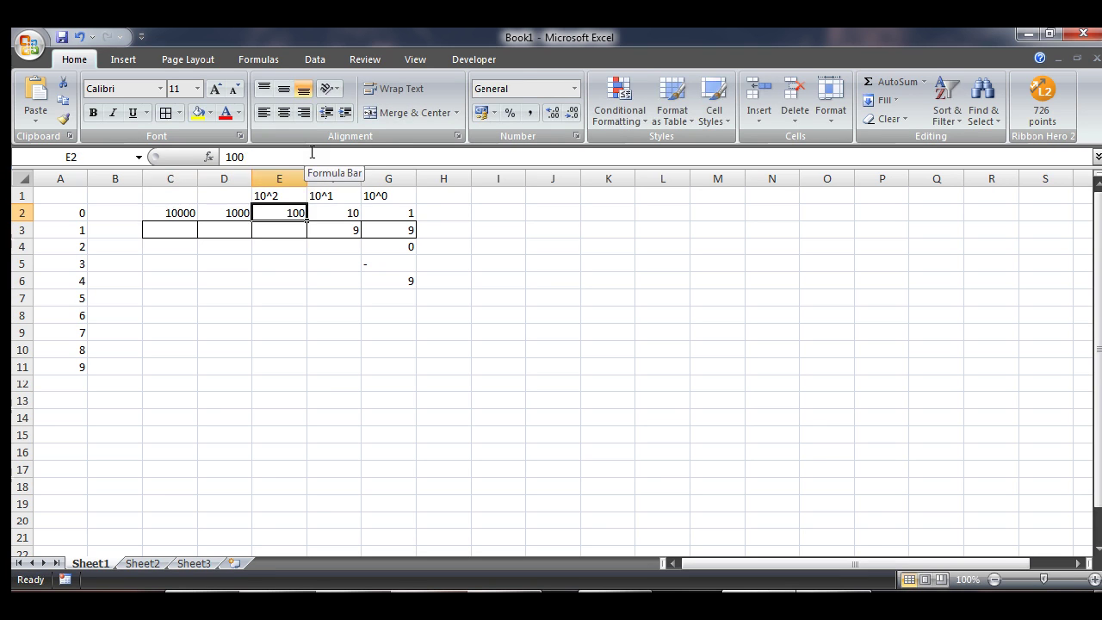
Head D1 and C1 with 10^3 and 10^4, then start renaming Sheet1
key(Up)
key(Left)
key(Left)
text(10)
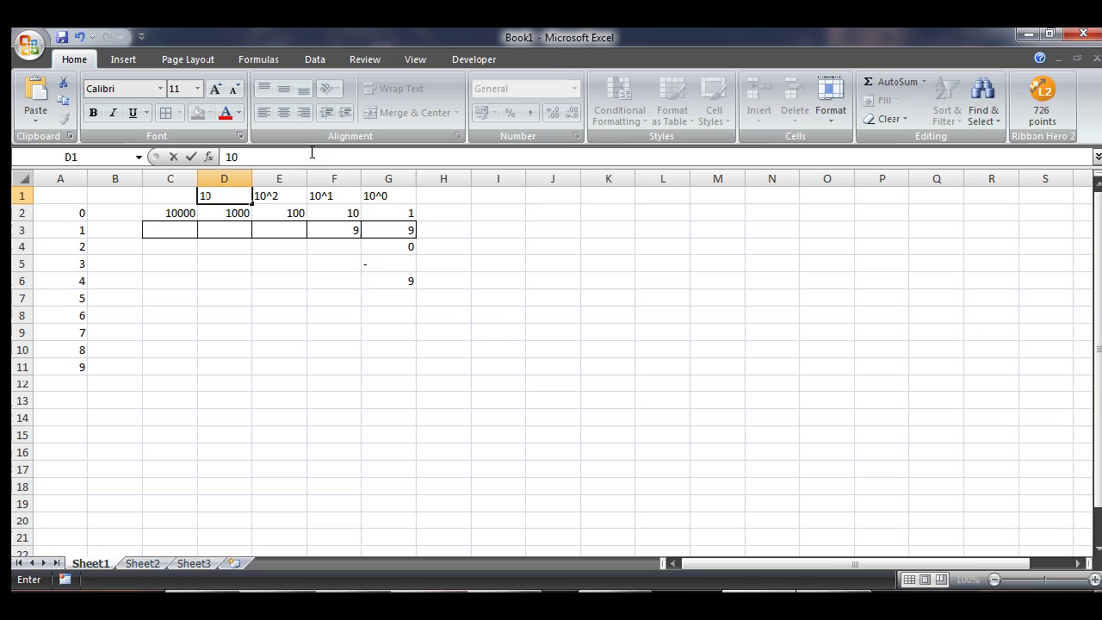
text(^3)
key(Left)
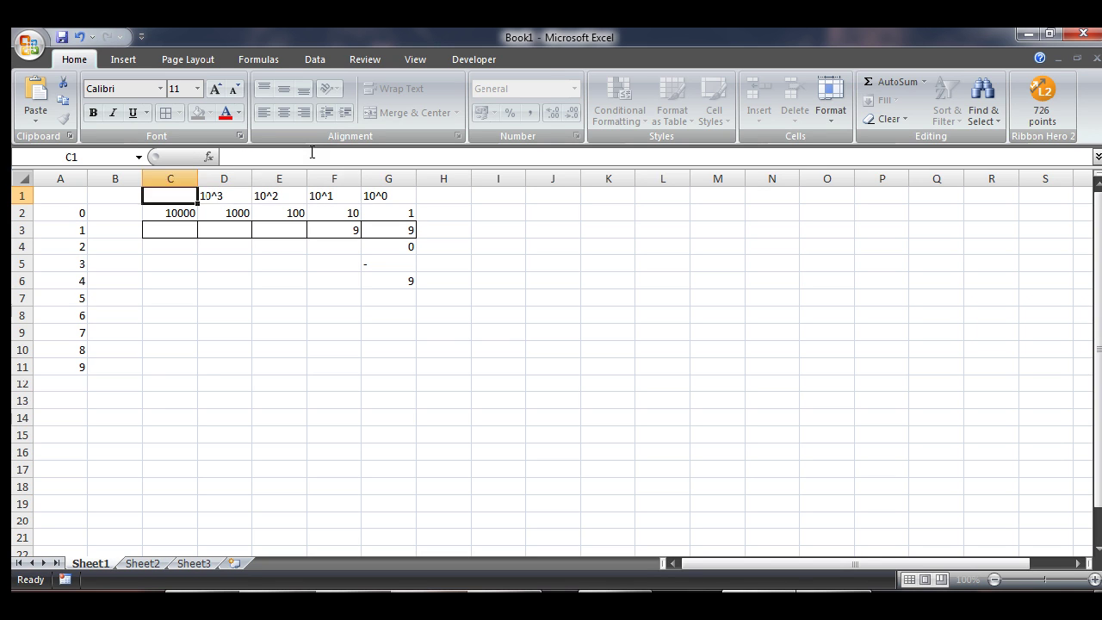
text(10^)
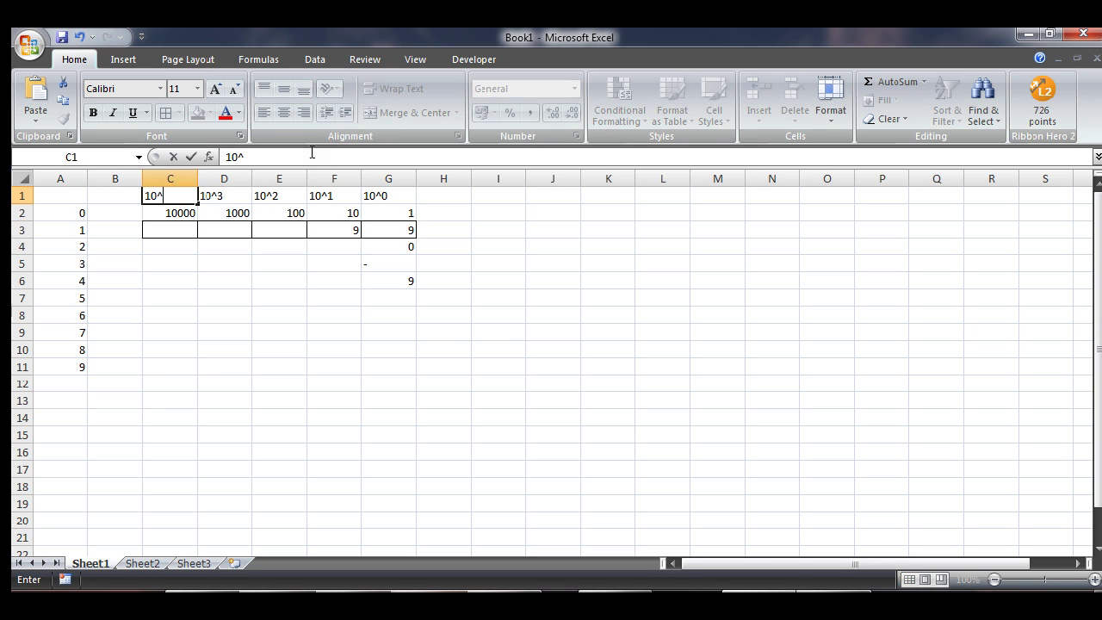
text(4)
key(Return)
key(Down)
key(Right)
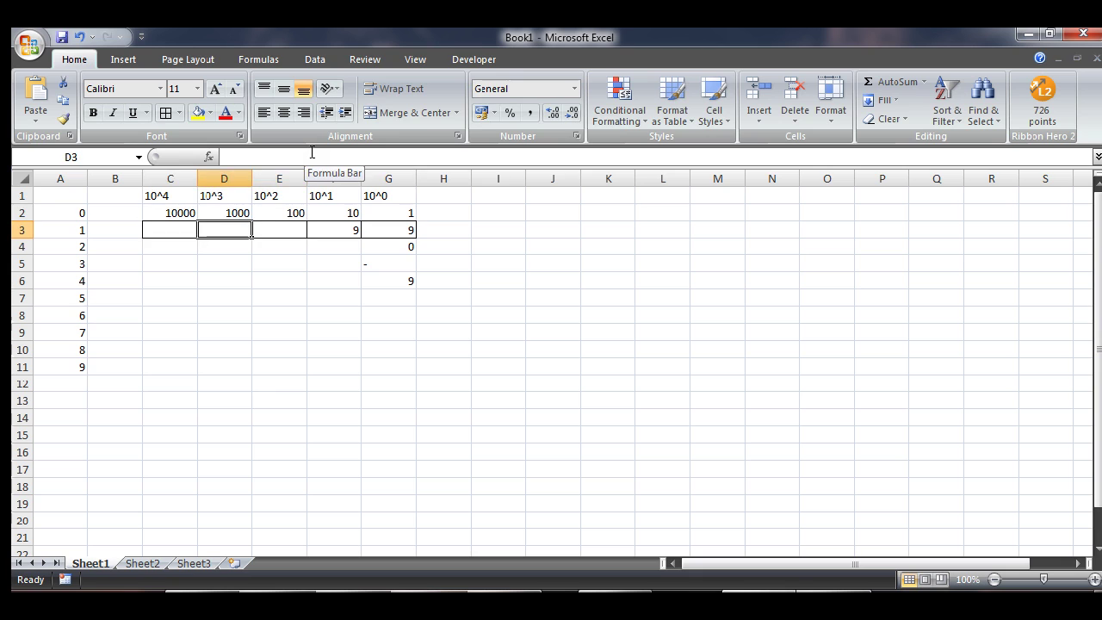
key(Right)
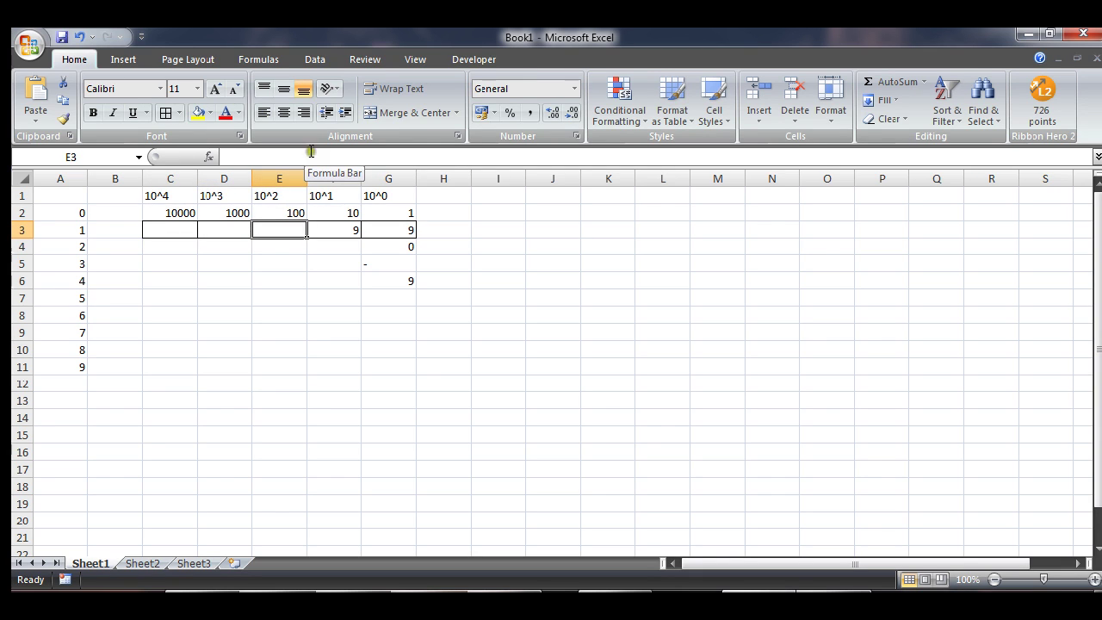
right_click(88, 563)
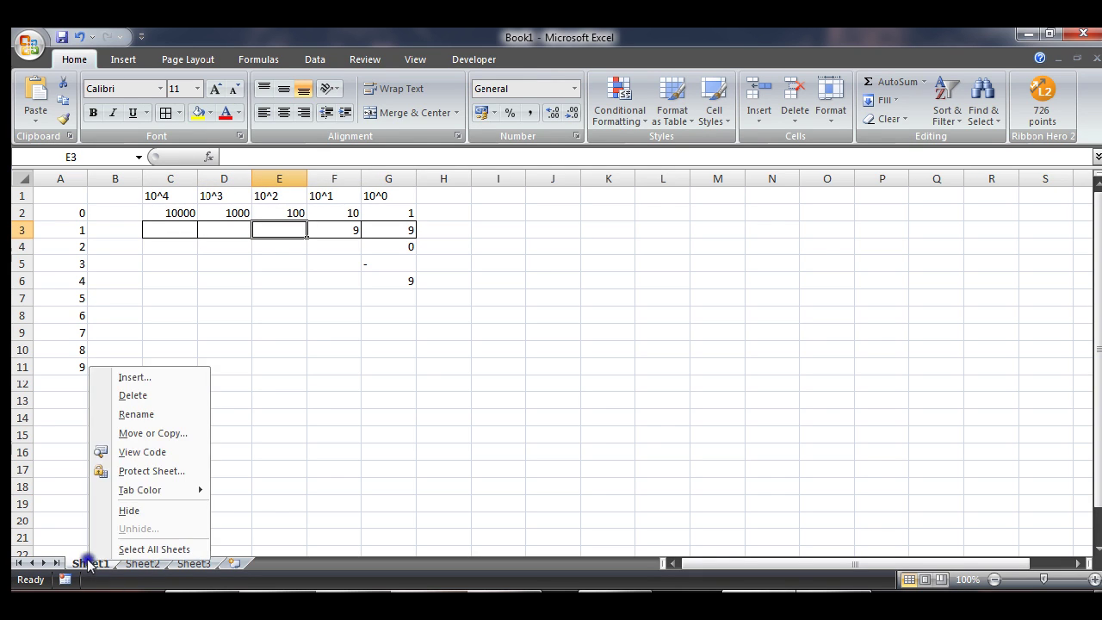
click(158, 414)
Name the first sheet Decimal and rename Sheet2 to Binary
text(Decin)
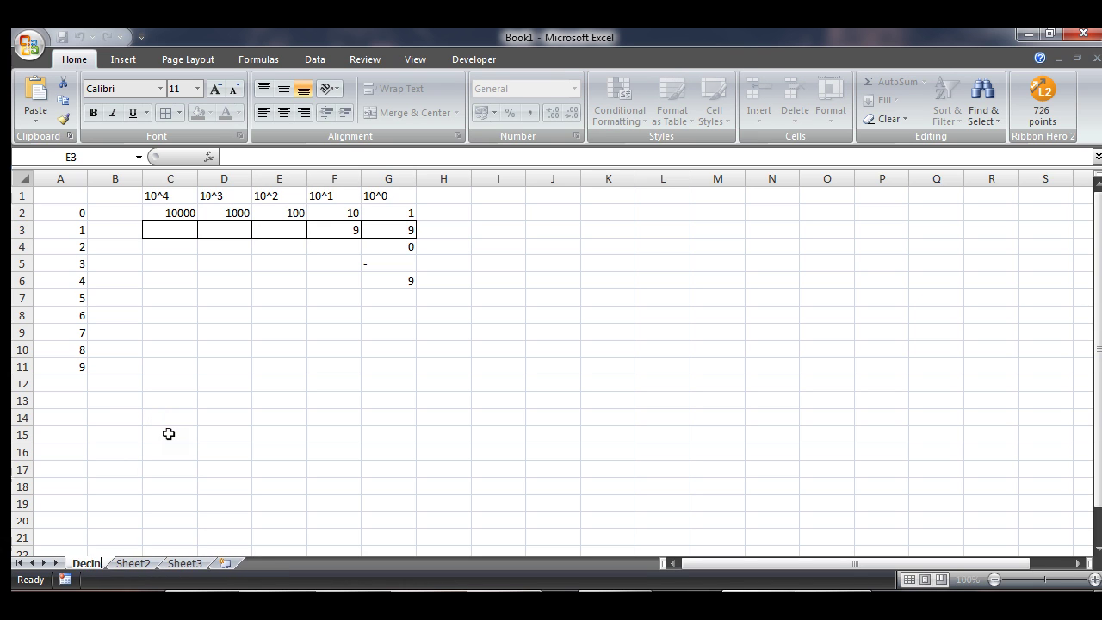
key(BackSpace)
text(mal)
key(Return)
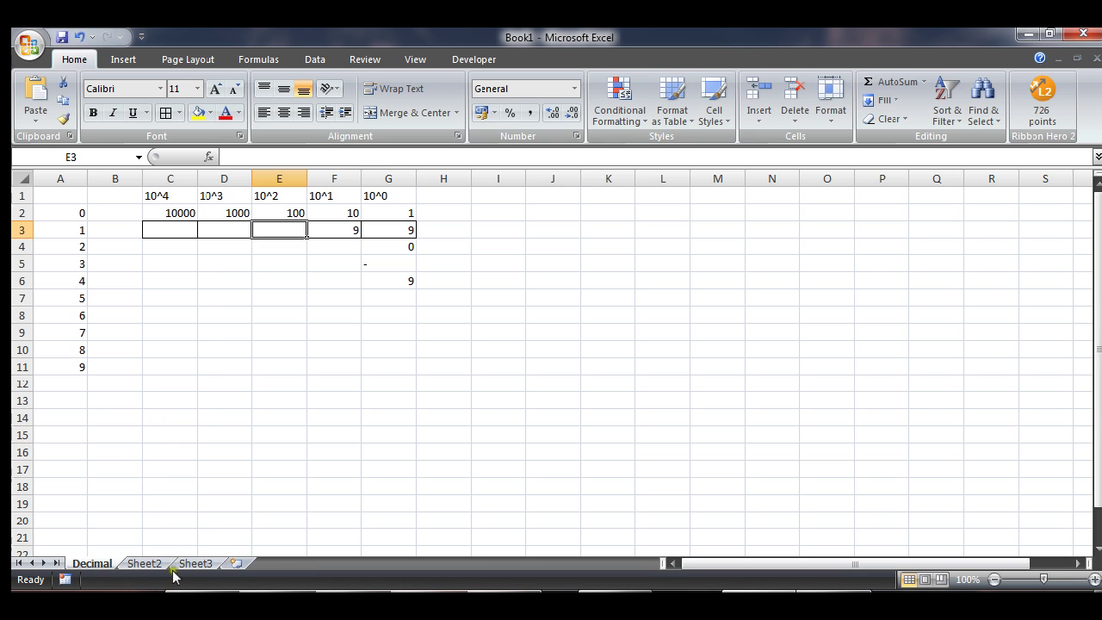
click(143, 563)
right_click(144, 563)
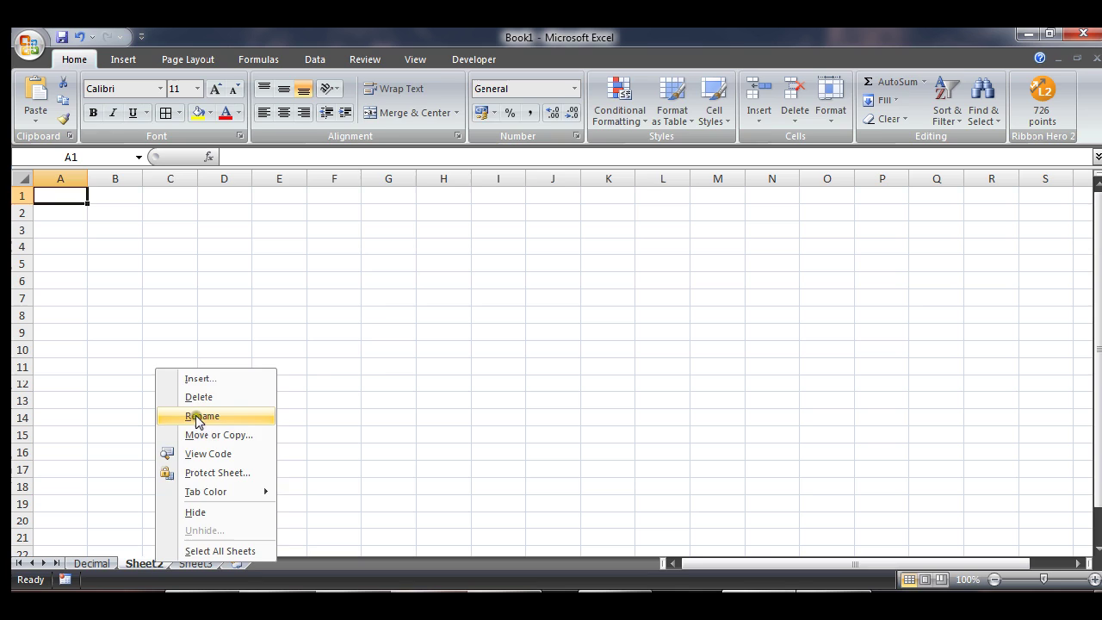
click(196, 416)
text(Binary)
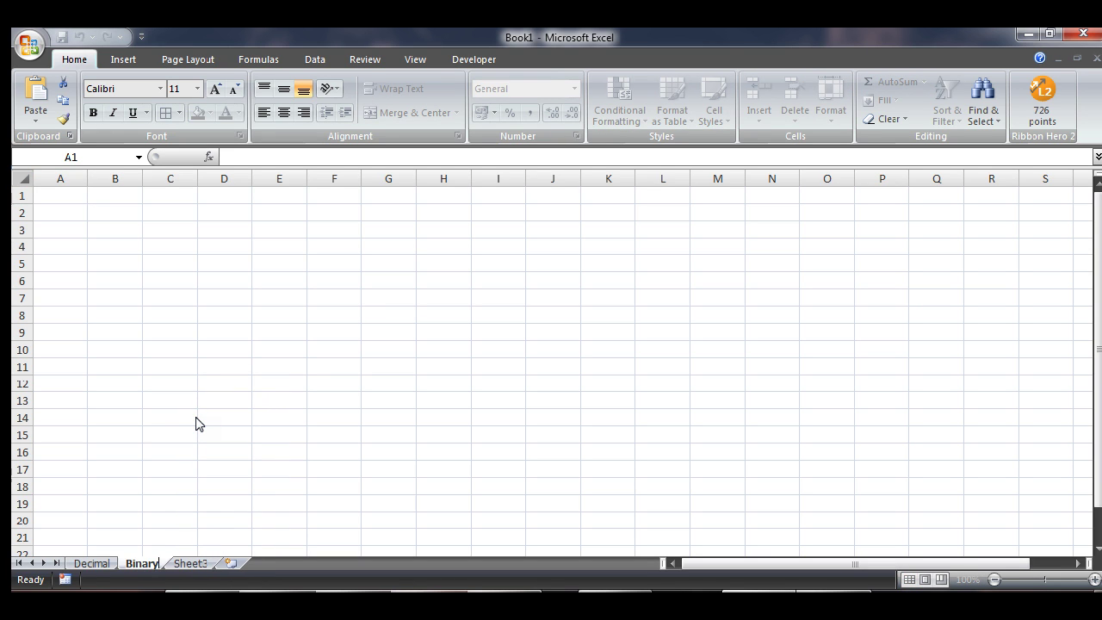
key(Return)
Type 10 and 0 into A1:A2 on the Binary sheet
text(10)
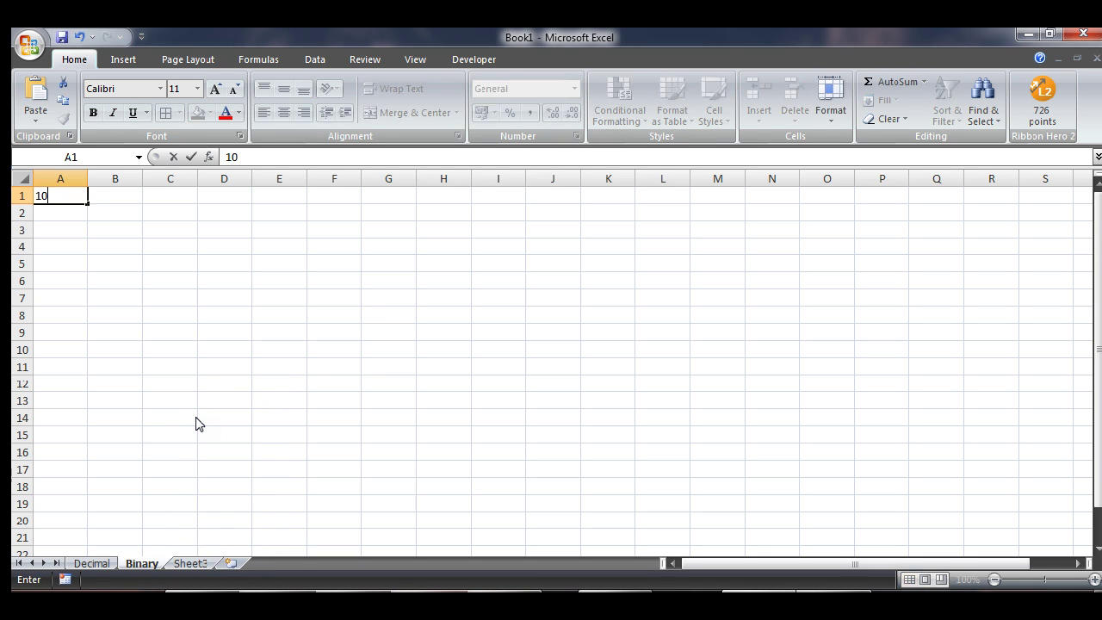
key(Return)
text(0)
key(Return)
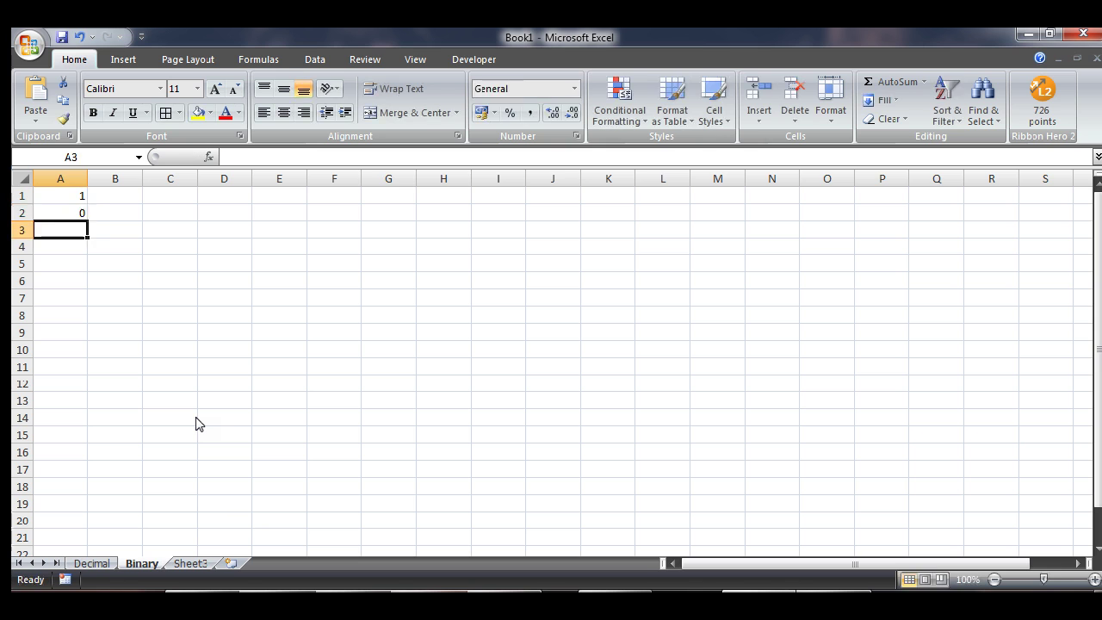
key(Up)
key(Right)
key(Left)
key(Up)
Correct the Binary sheet's A1:A2 to read 0 and 1
text(0)
key(Return)
text(1)
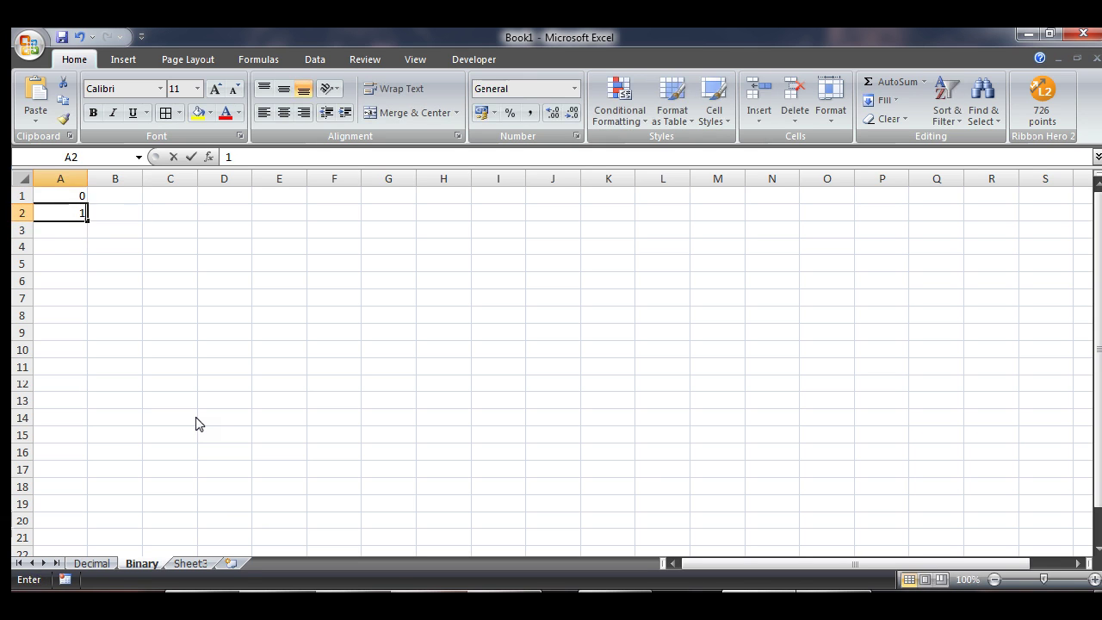
key(Return)
key(Up)
key(Right)
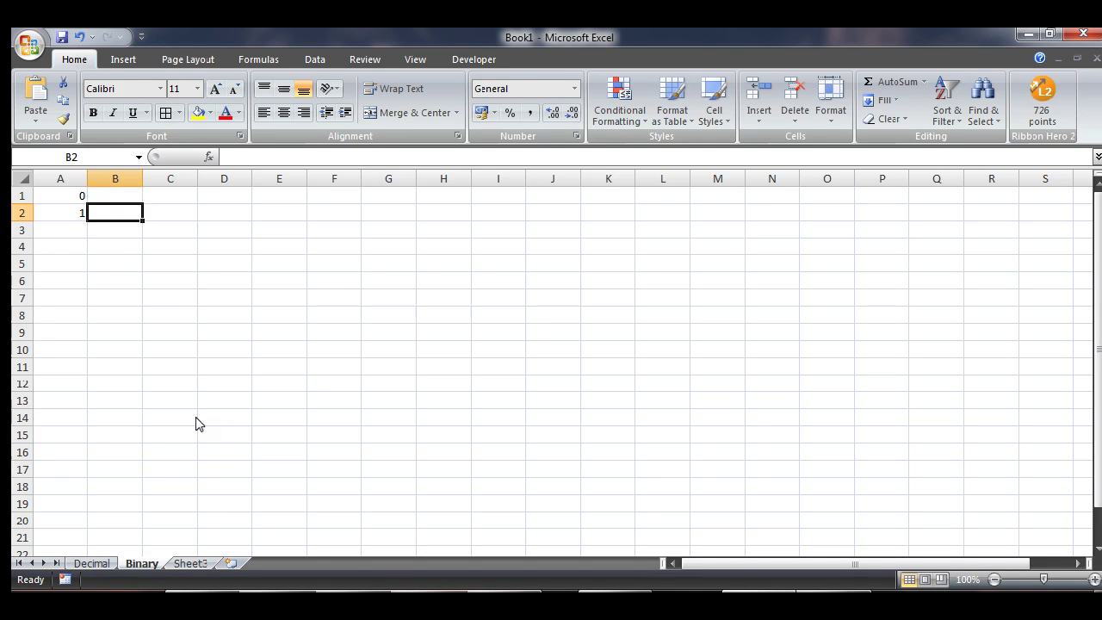
key(Up)
key(Right)
key(Right)
Border C2:J2 with All Borders and insert a blank row above the data
drag(182, 213, 568, 216)
click(167, 114)
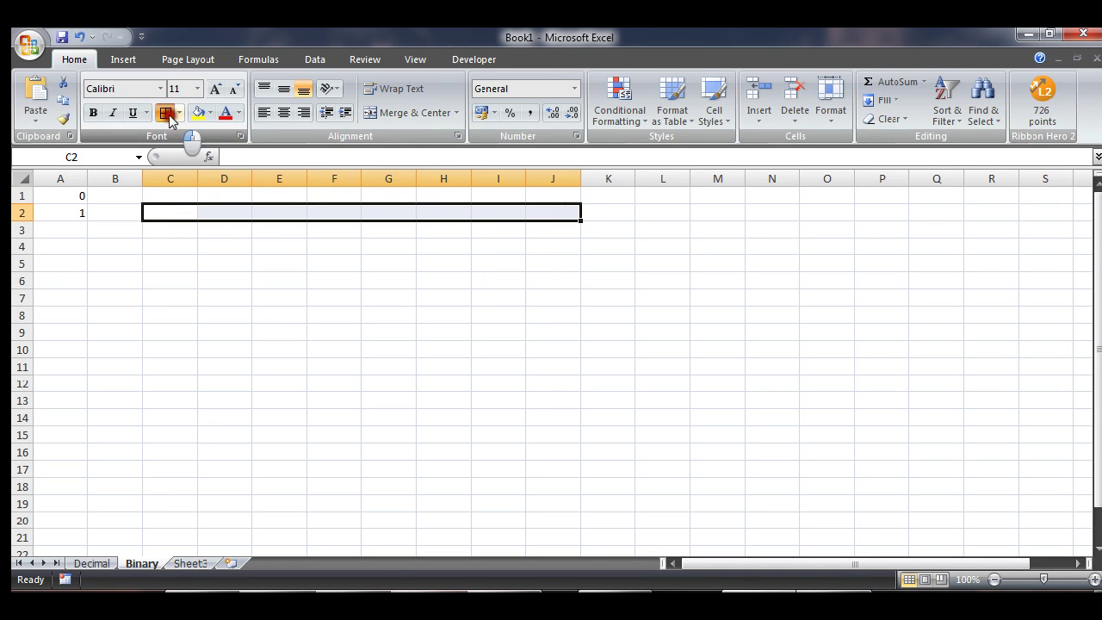
click(486, 297)
ctrl+scroll(535, 234, up, 2)
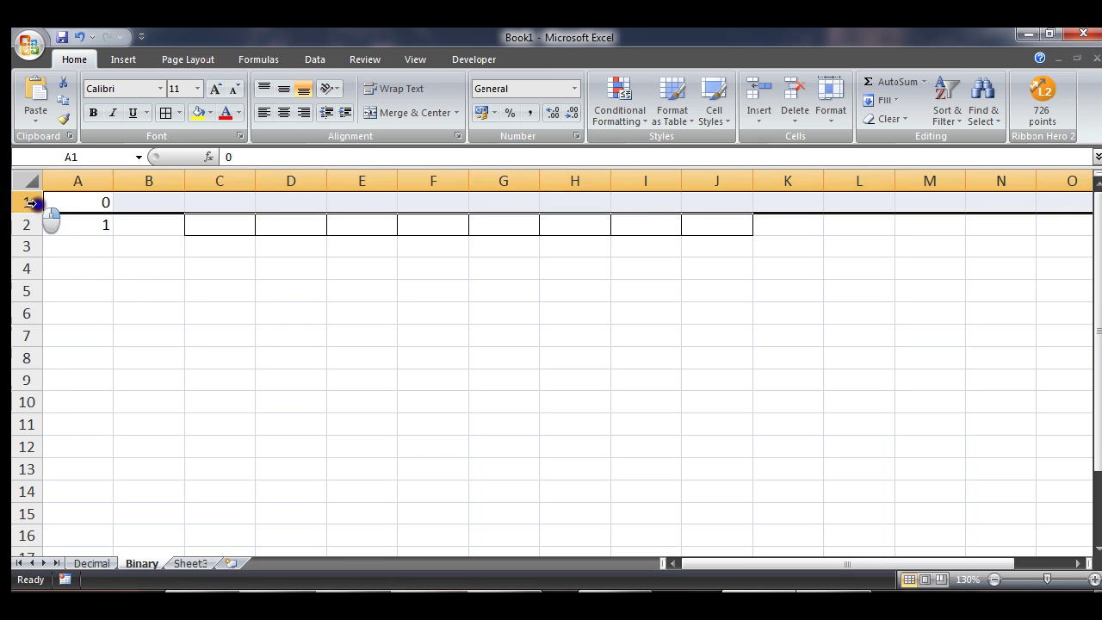
right_click(40, 205)
click(100, 287)
click(503, 312)
Enter 0, a dash and 1 into J4:J6, then start the 2^0 heading in J1
click(715, 223)
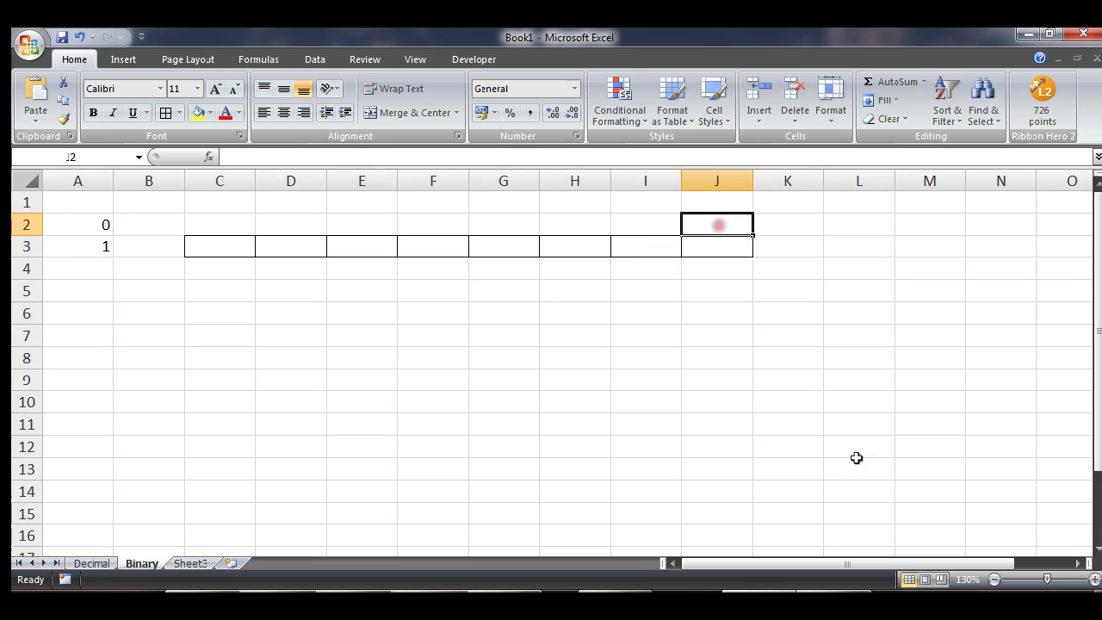
key(Up)
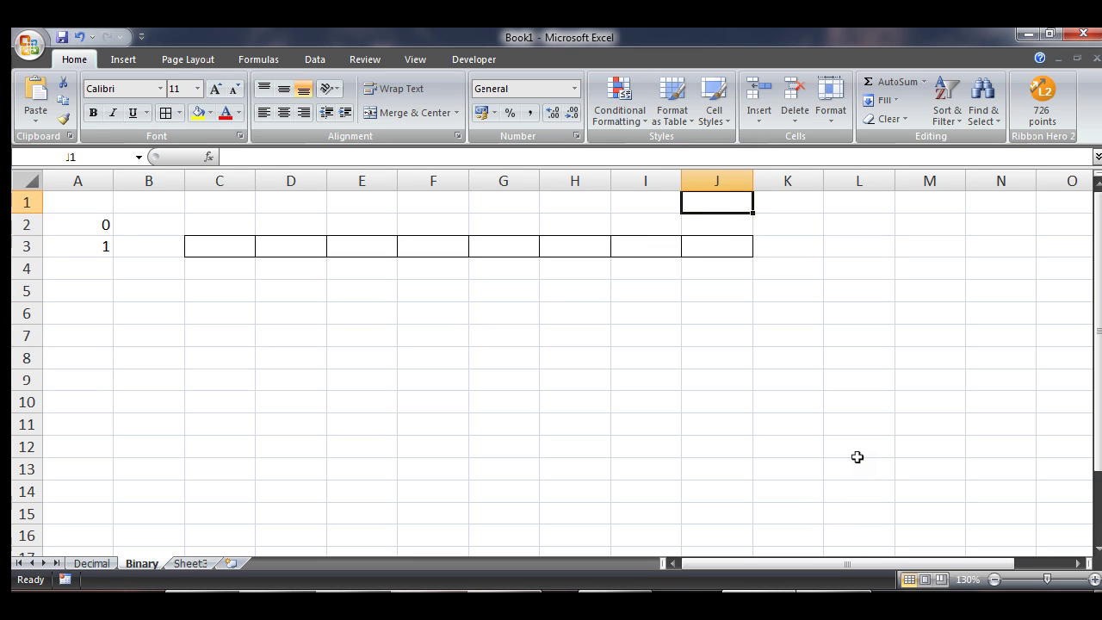
key(Down)
key(Down)
key(Down)
text(0)
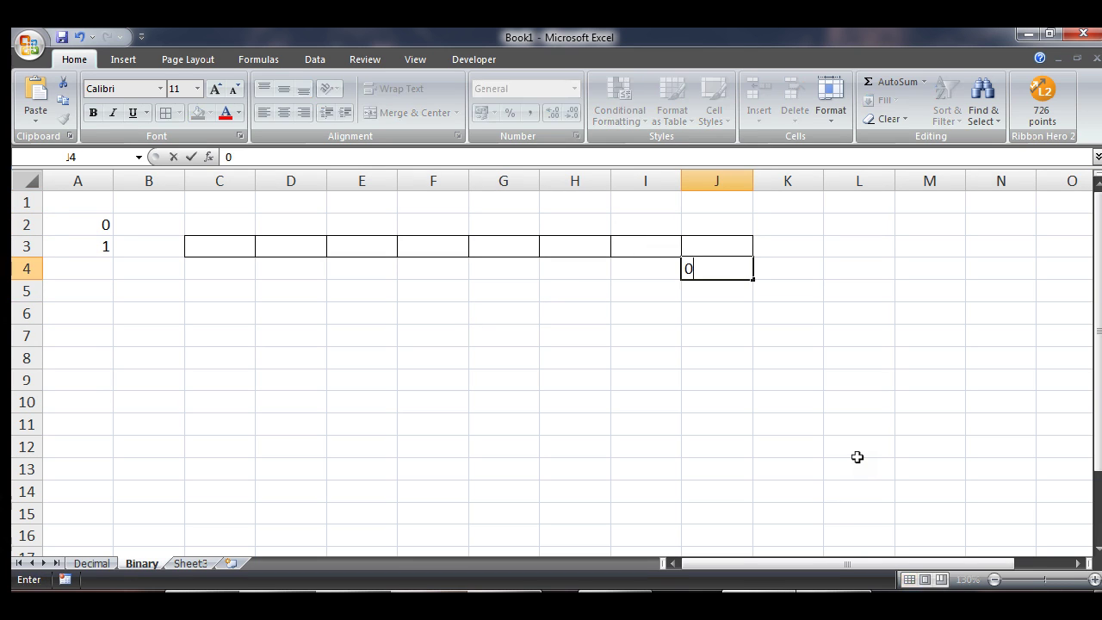
key(Return)
text(-)
key(Return)
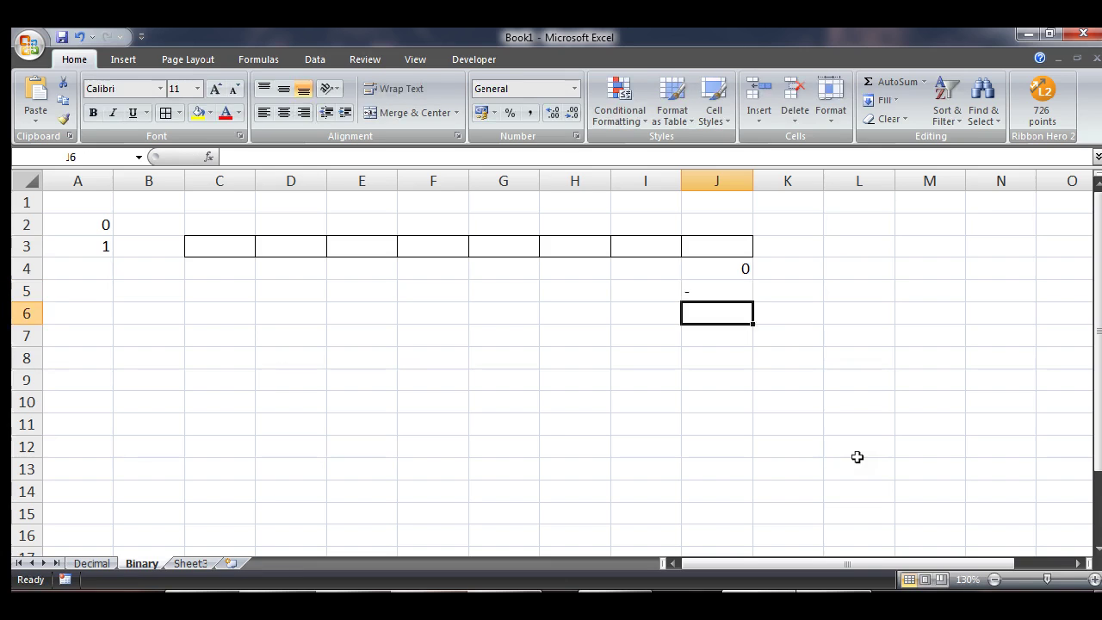
text(1)
key(Return)
key(Up)
key(Up)
key(Up)
key(Up)
key(Up)
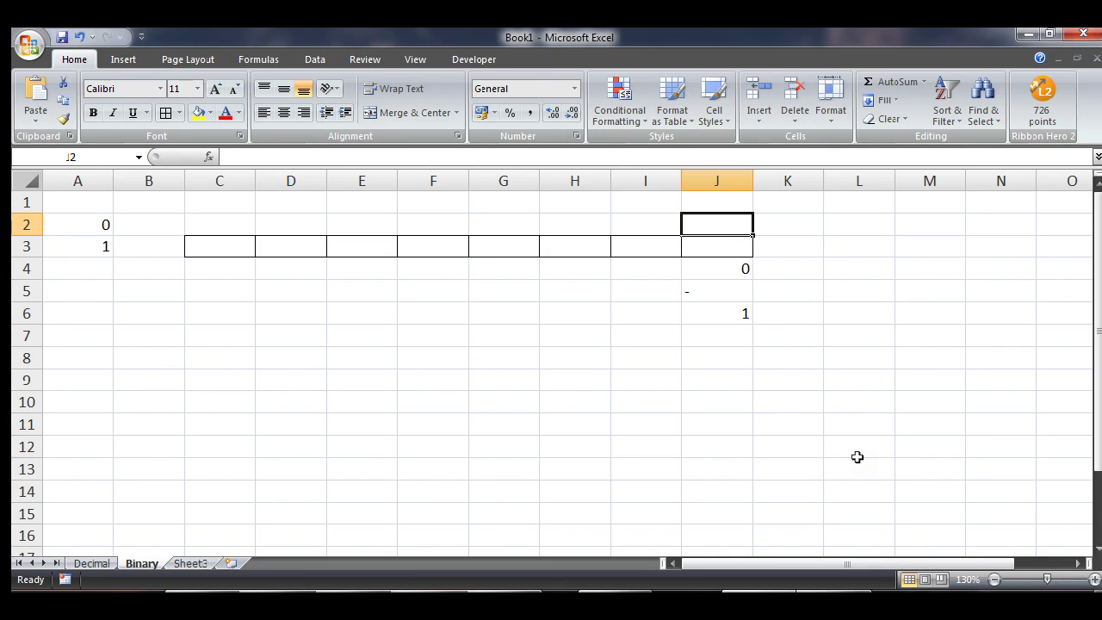
key(Up)
text(2)
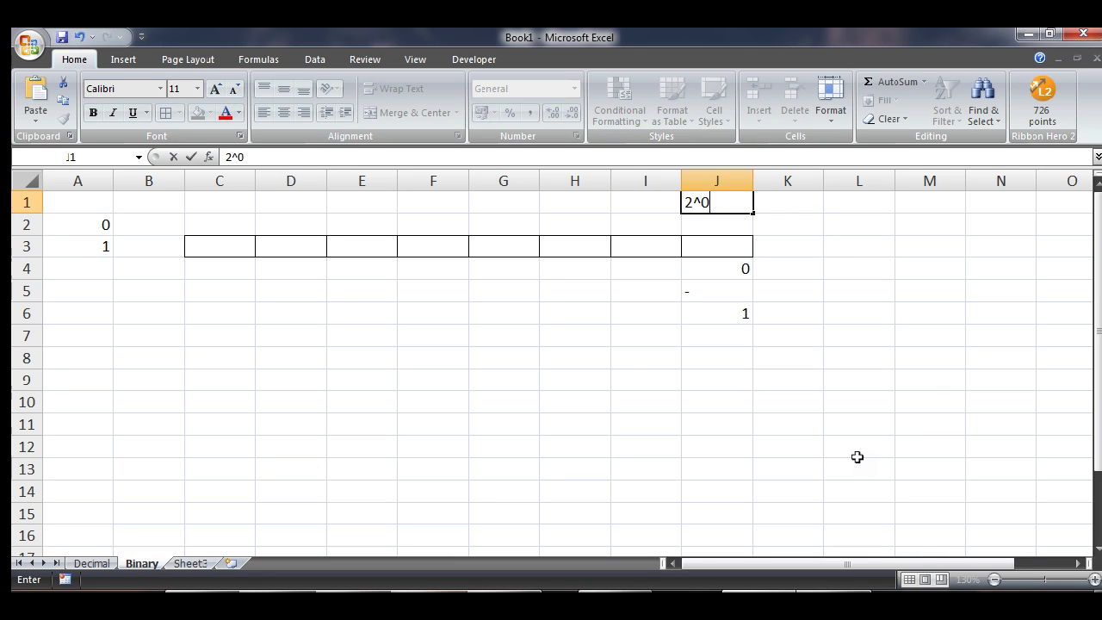
text(^0)
Under the 2^0 heading, enter place value 1 in J2 and bit 1 in J3
key(Return)
text(1)
key(Return)
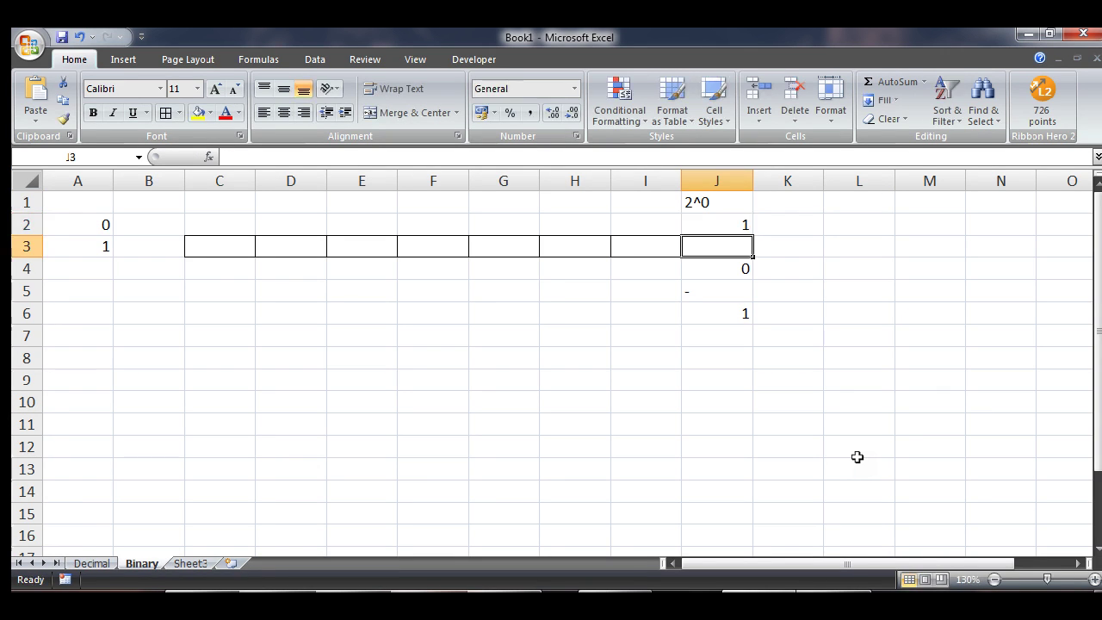
key(Up)
key(Down)
key(Up)
key(Right)
key(Down)
key(Left)
key(Left)
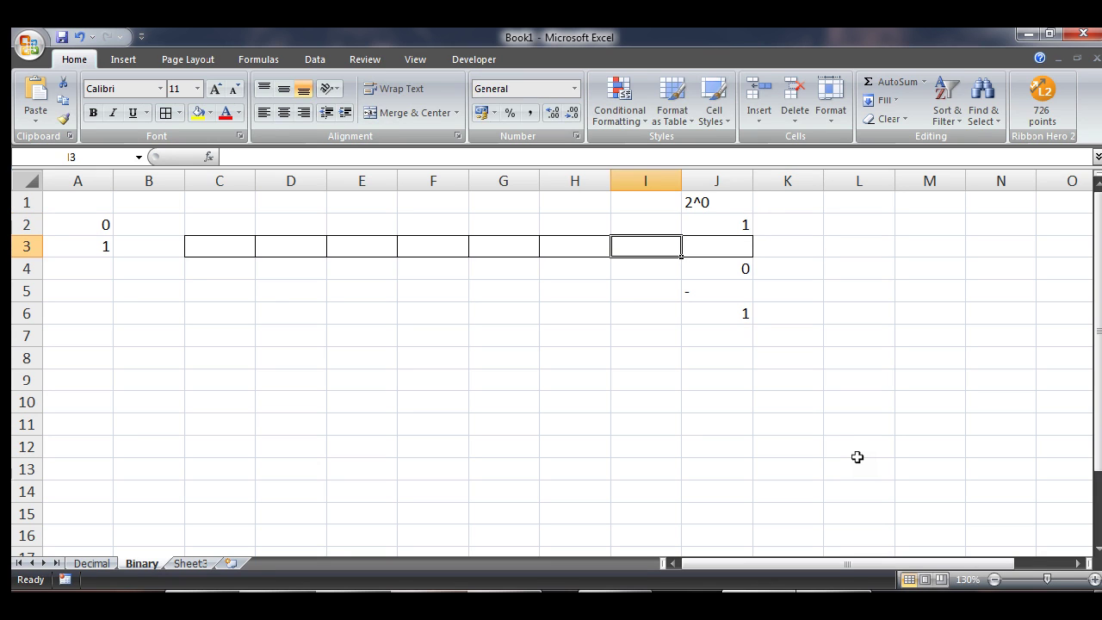
key(Right)
text(1)
key(Return)
Add the 2^1 column with place value 2 in I2 and bit 1 in I3
key(Up)
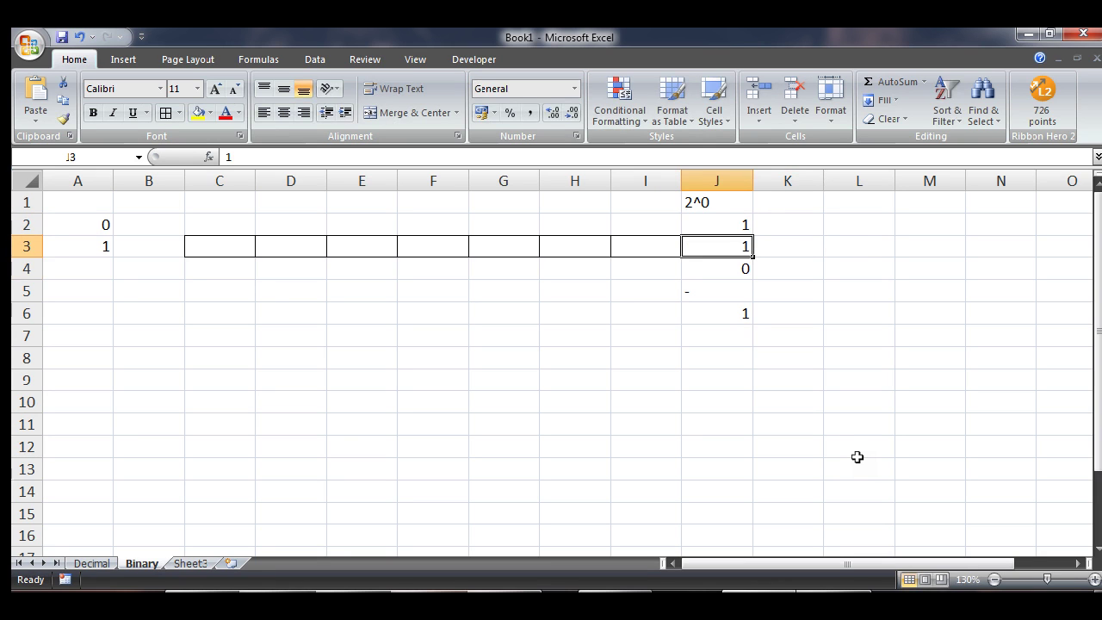
key(Up)
key(Left)
text(2)
key(Up)
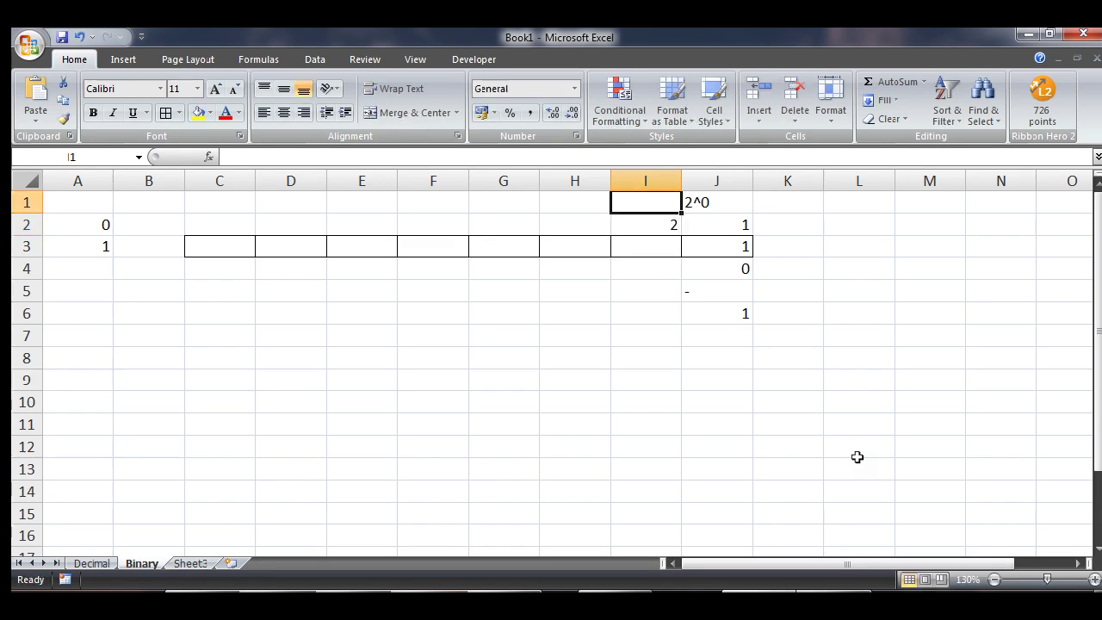
text(2^)
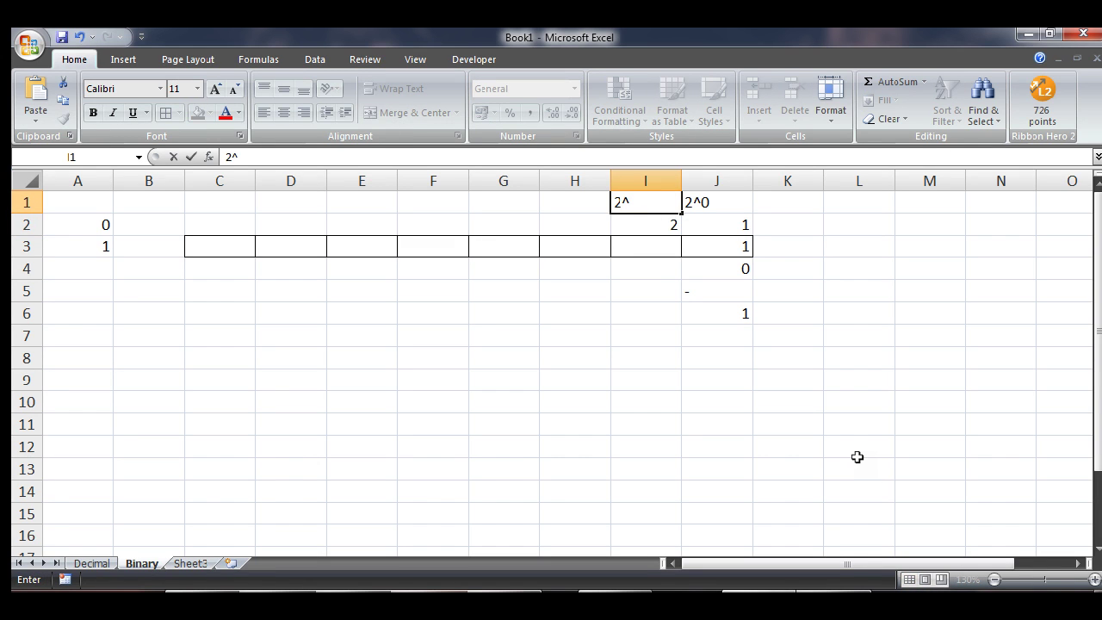
key(Return)
key(Down)
key(Down)
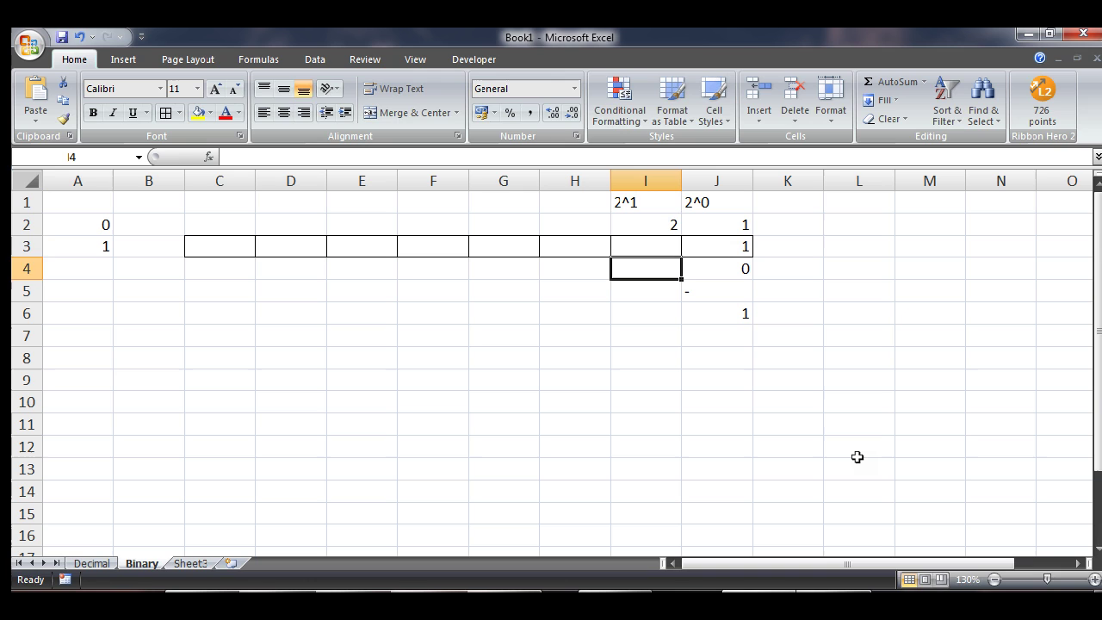
key(Up)
text(1)
key(Return)
Enter 2 in I8 and 1 in J8
key(Up)
key(Up)
key(Down)
key(Down)
key(Down)
key(Down)
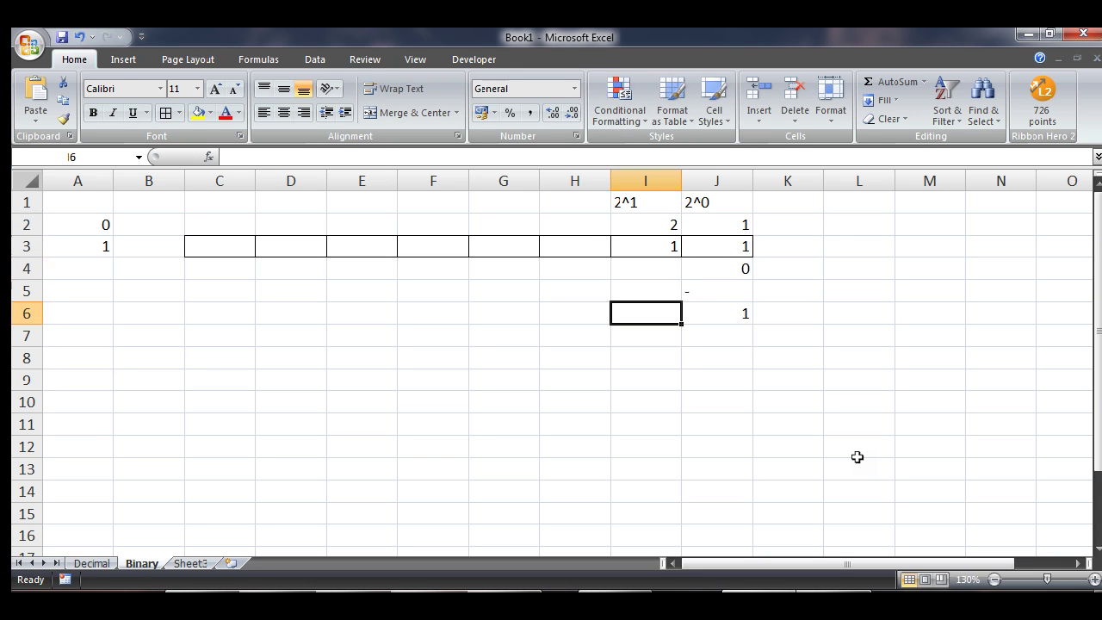
key(Down)
key(Down)
text(2)
key(Right)
key(Right)
key(Up)
key(Up)
key(Up)
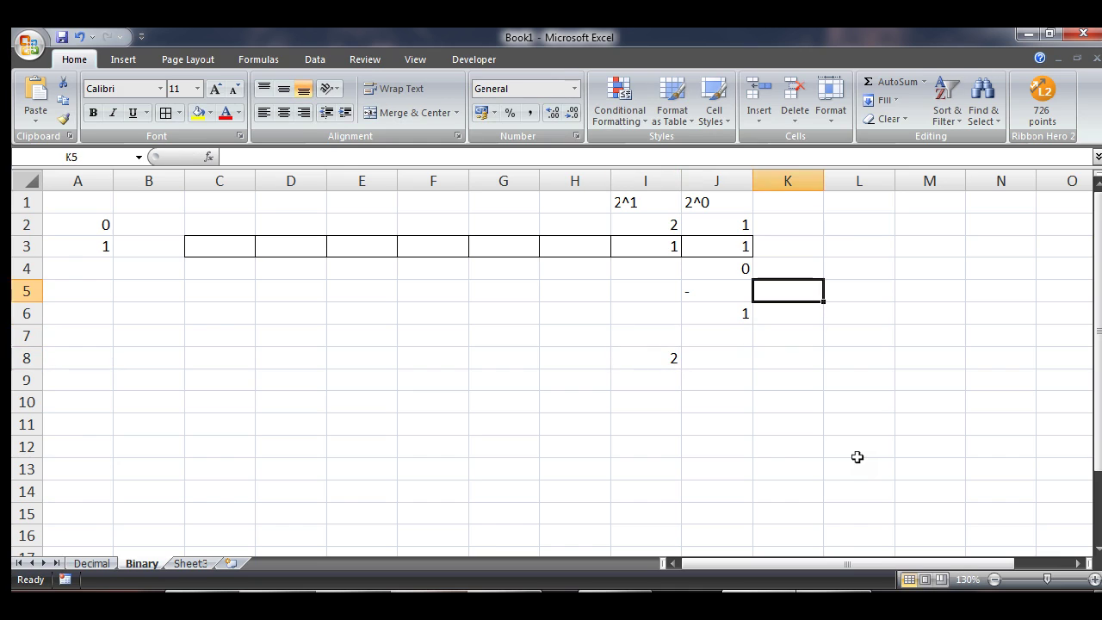
key(Left)
key(Up)
key(Up)
key(Up)
key(Down)
key(Down)
key(Down)
key(Down)
key(Down)
key(Down)
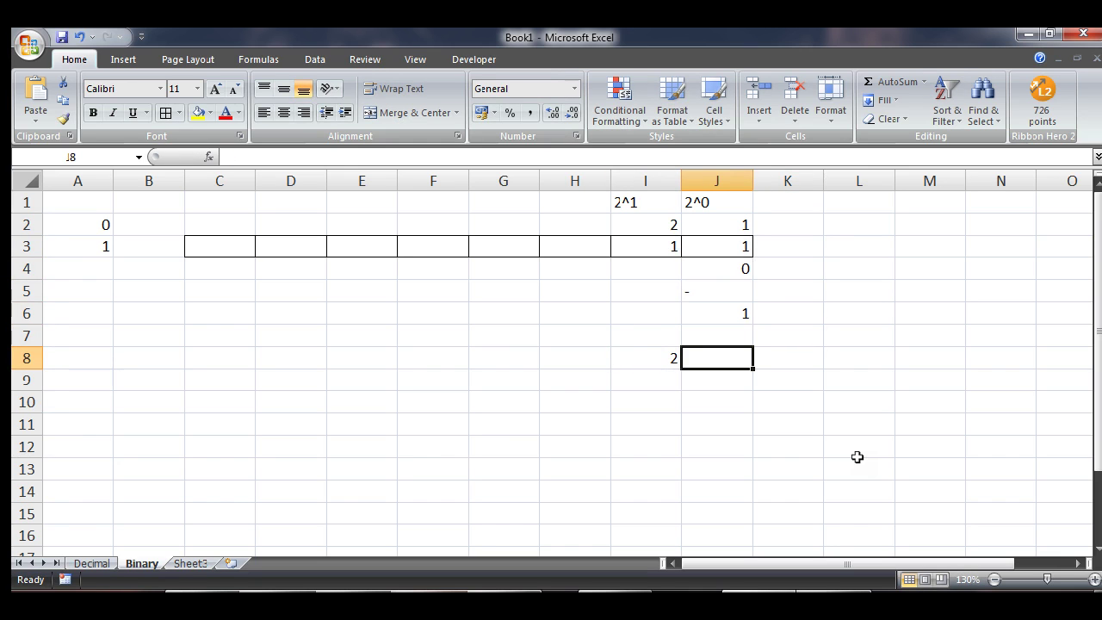
text(1)
key(Right)
Put an equals sign in K8 and the total 3 in L8
text(=)
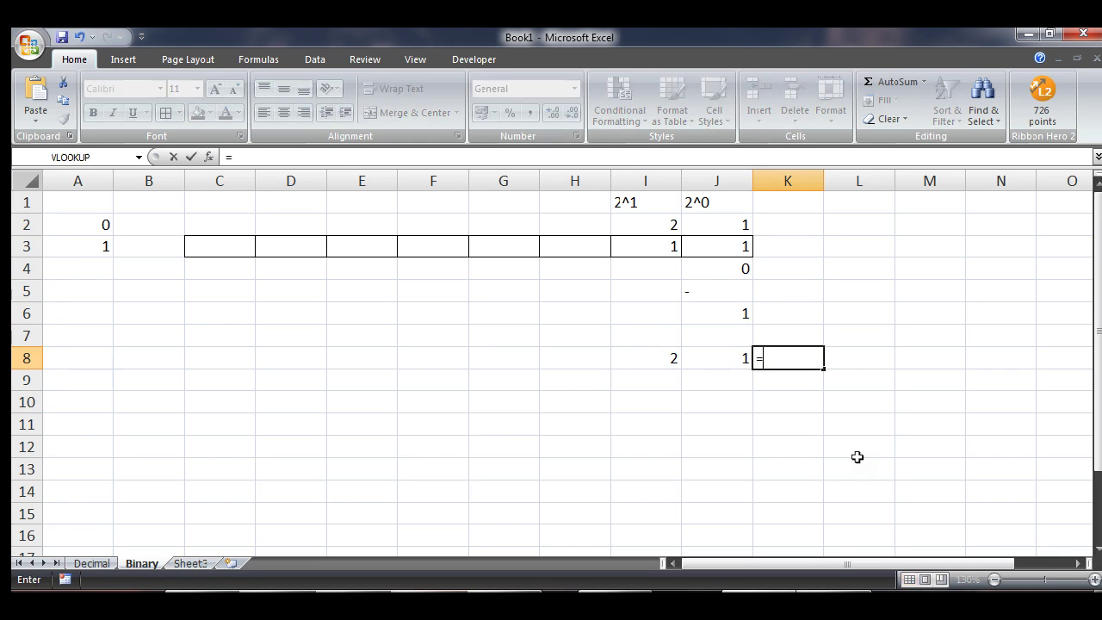
key(Right)
key(BackSpace)
key(BackSpace)
key(ctrl+Return)
key(Right)
text(3)
key(Return)
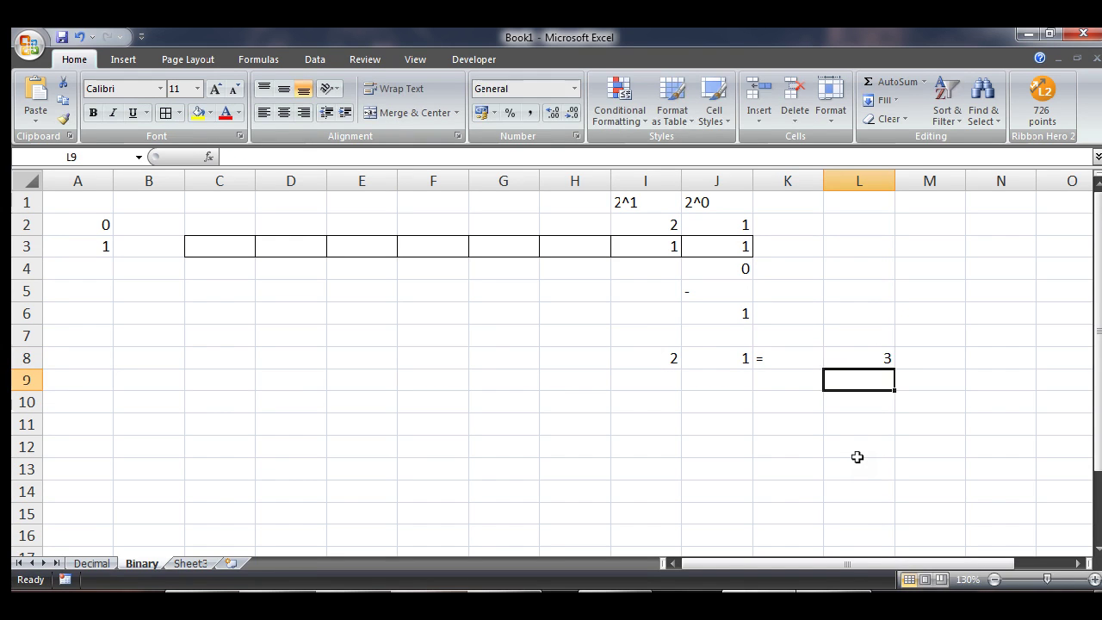
key(Left)
key(Up)
key(Left)
key(Up)
key(Left)
key(Up)
key(Left)
key(Up)
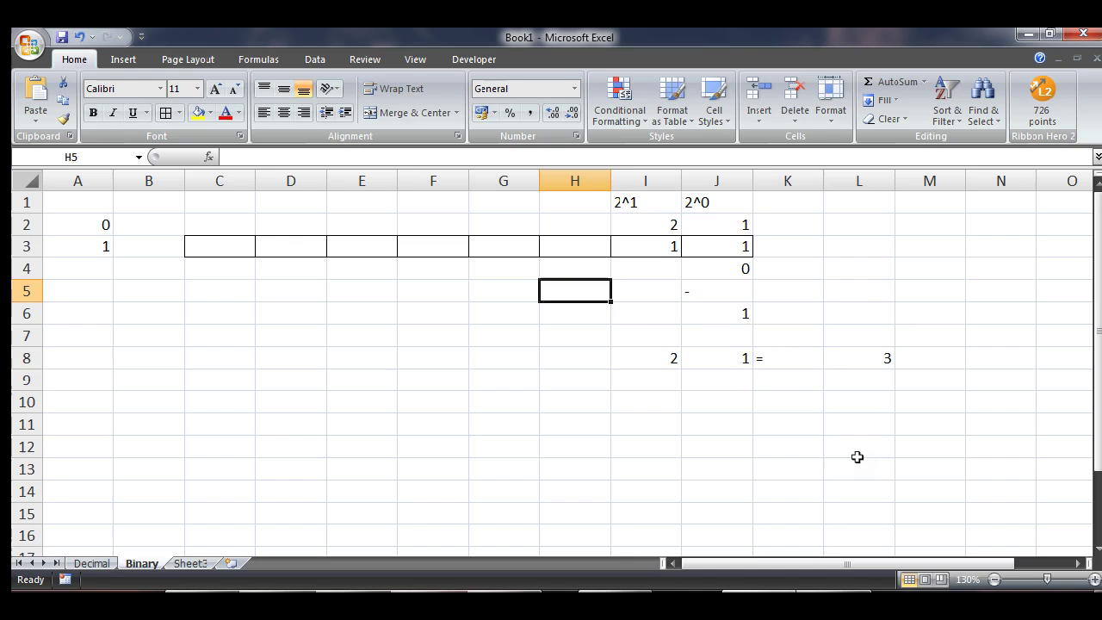
key(Up)
key(Up)
Add the 2^2 column with place value 4 in H2 and bit 1 in H3
key(Up)
key(Right)
key(Down)
key(Right)
key(Down)
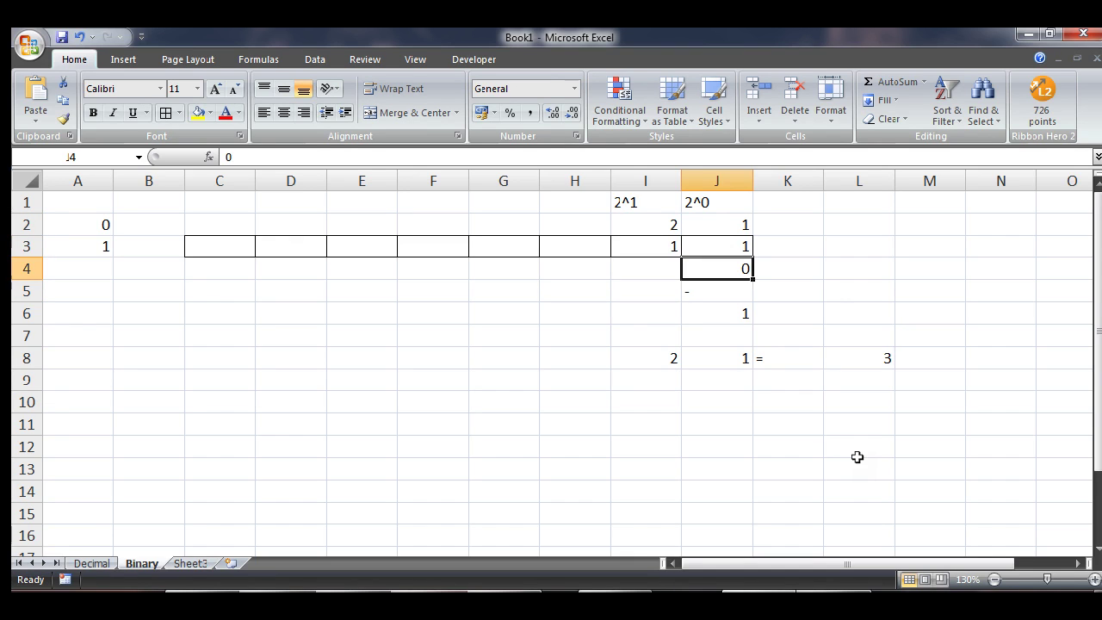
key(Left)
key(Left)
key(Up)
key(Up)
text(4)
key(Up)
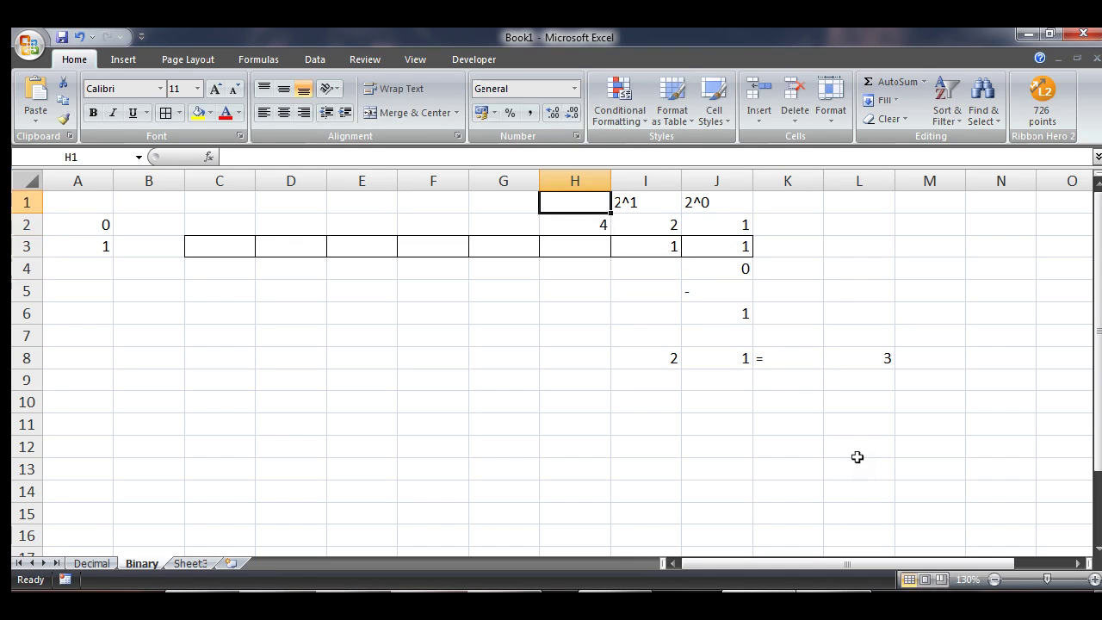
key(Right)
key(Down)
key(Right)
key(Left)
key(Left)
key(Up)
text(2)
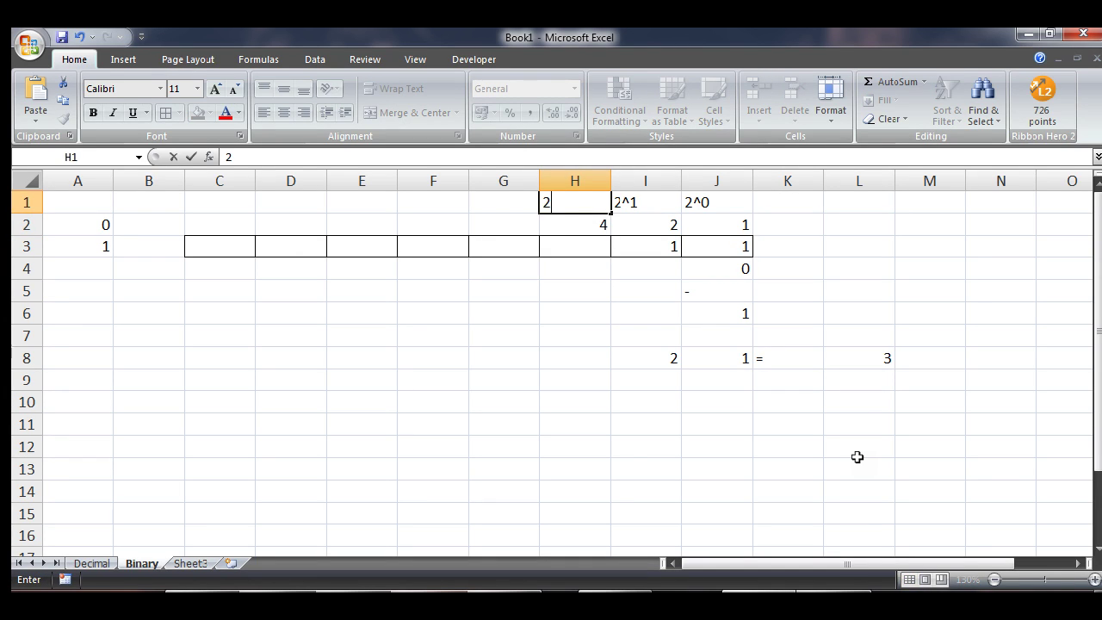
text(^2)
key(Return)
key(Down)
key(Down)
key(Up)
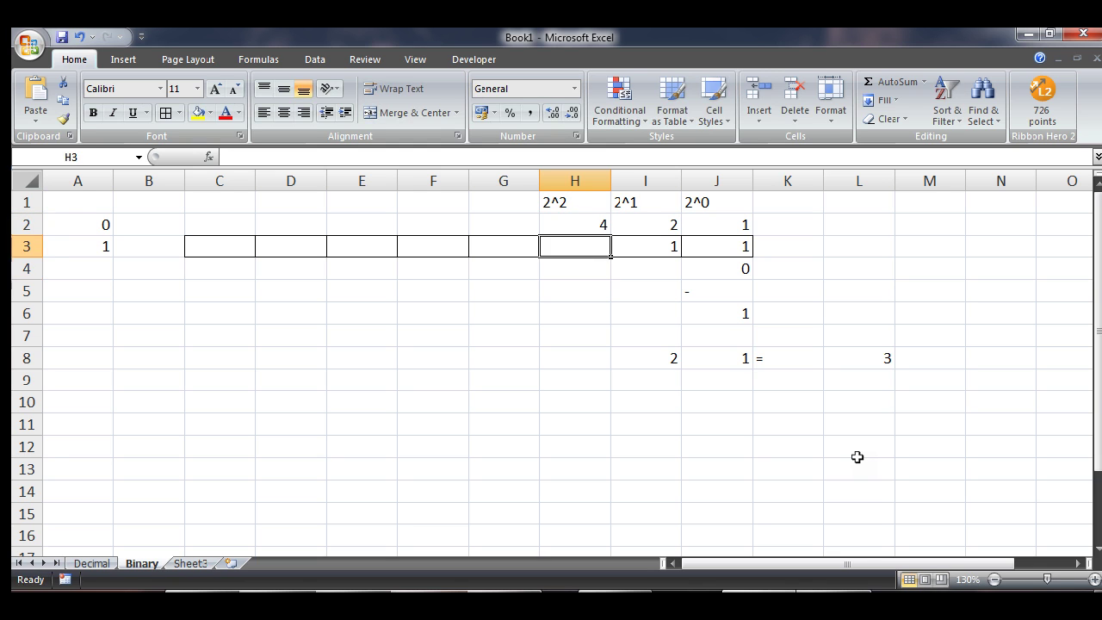
text(1)
key(Return)
Enter 4 in H8 and change the total in L8 to 7
key(Down)
key(Down)
key(Down)
key(Down)
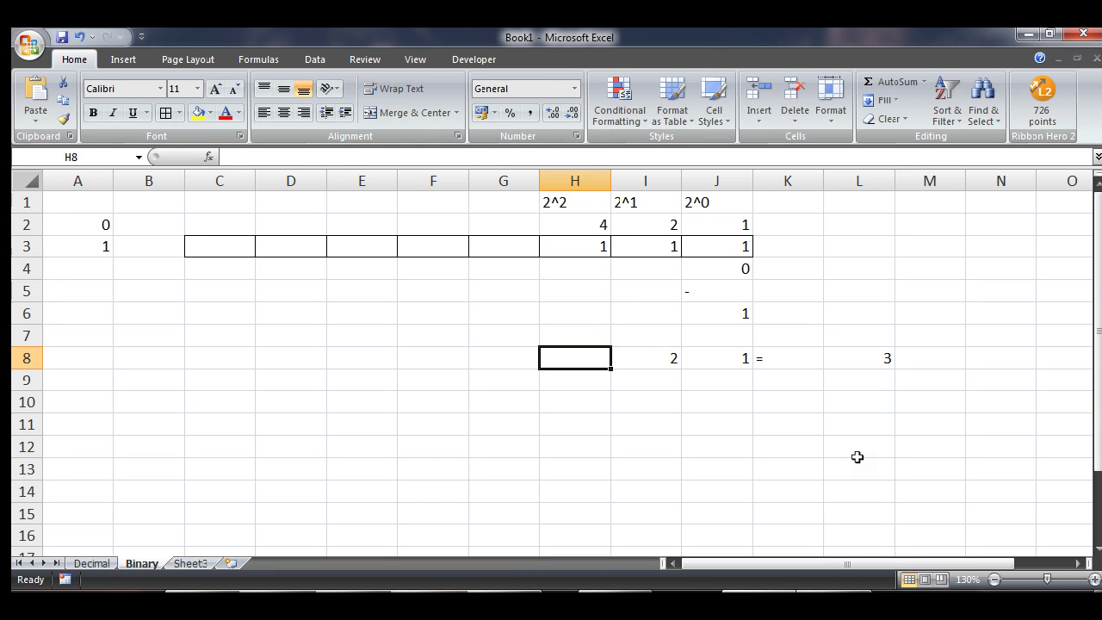
text(4)
key(Right)
key(Right)
key(Right)
key(Right)
key(Right)
key(Left)
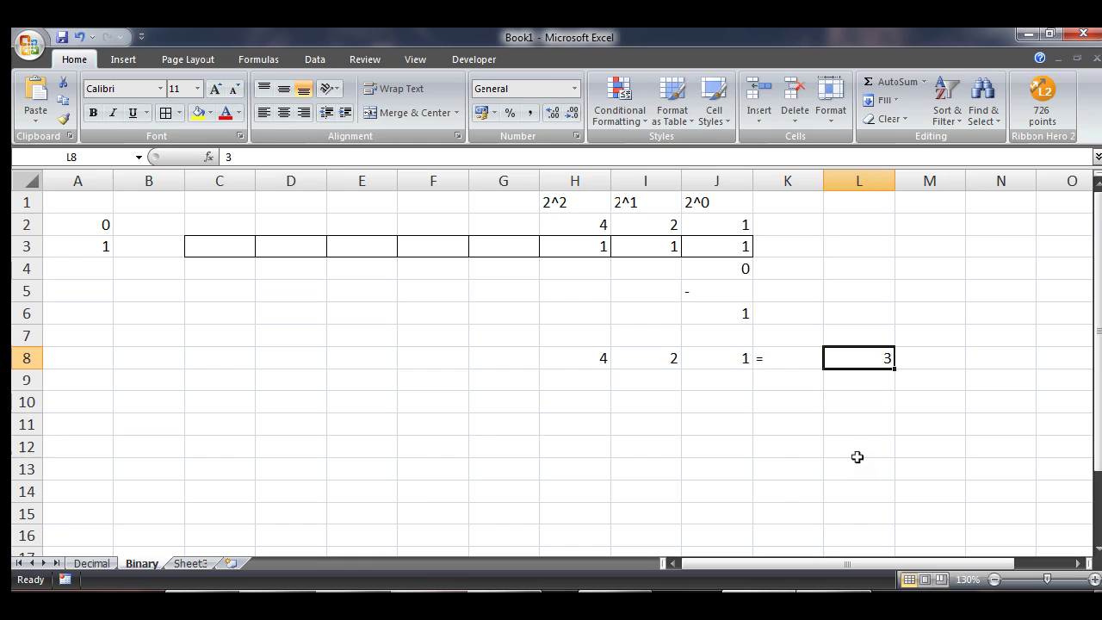
text(7)
key(Up)
Head column G with 2^3 over place value 8 in G2
key(Left)
key(Up)
key(Left)
key(Up)
key(Left)
key(Up)
key(Left)
key(Up)
key(Left)
key(Up)
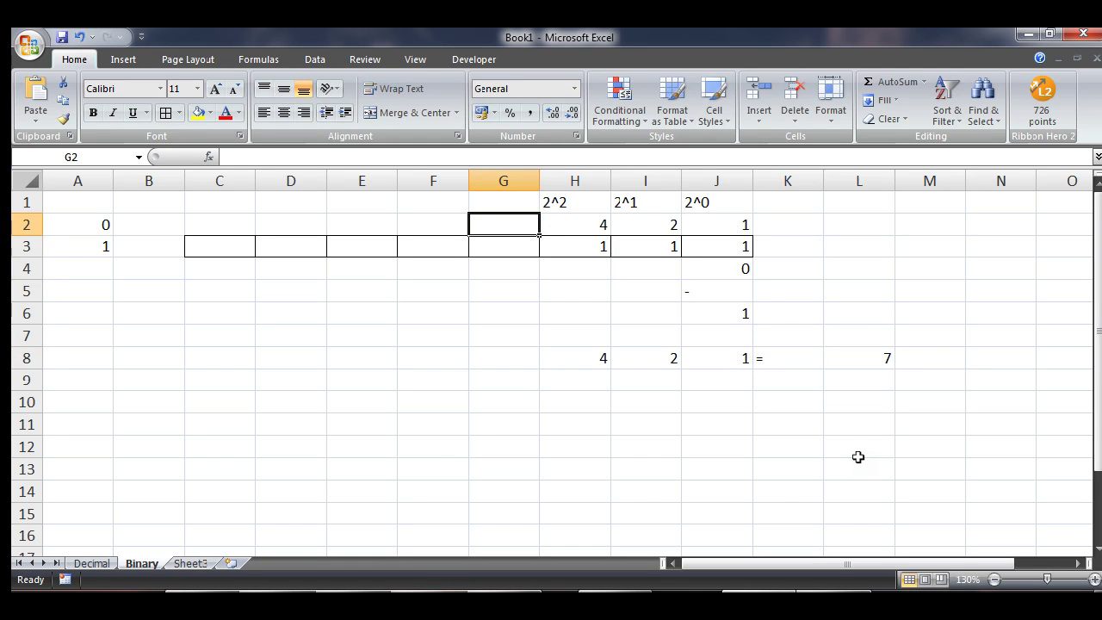
text(8)
key(Return)
key(Up)
key(Up)
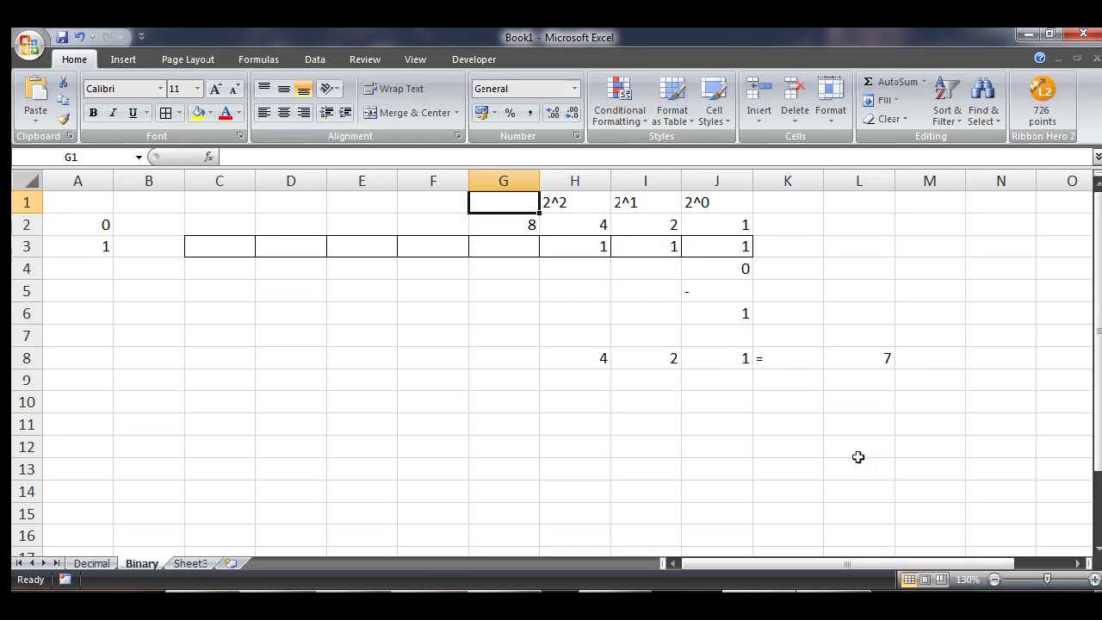
text(2^)
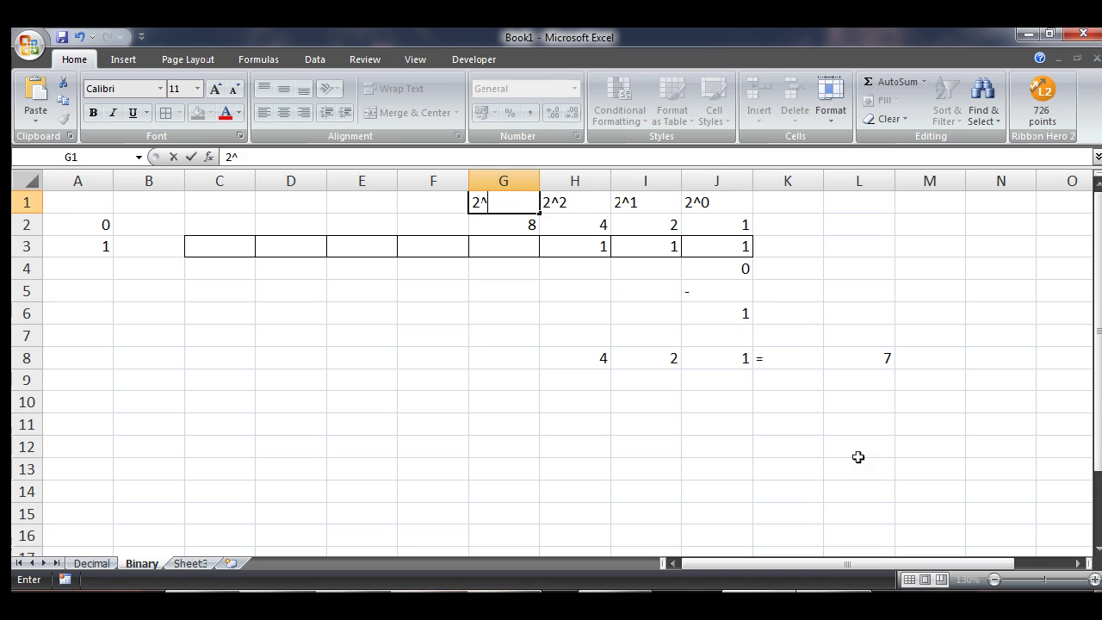
text(3)
key(Return)
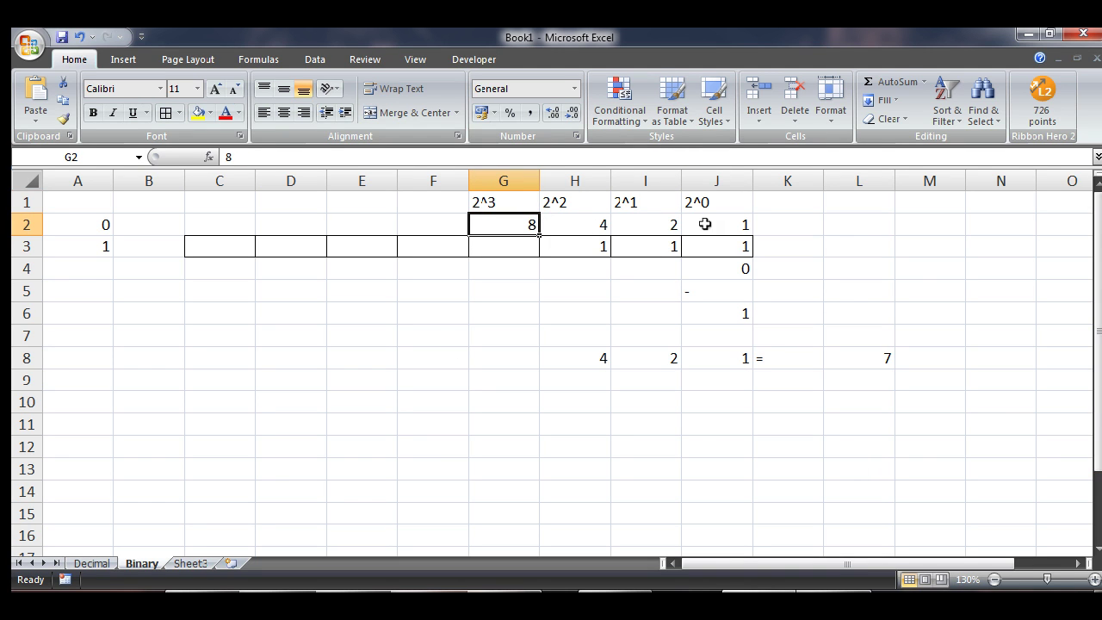
Undo the clear to restore place values 8, 4, 2, 1 in G2:J2
drag(704, 223, 762, 233)
double_click(522, 223)
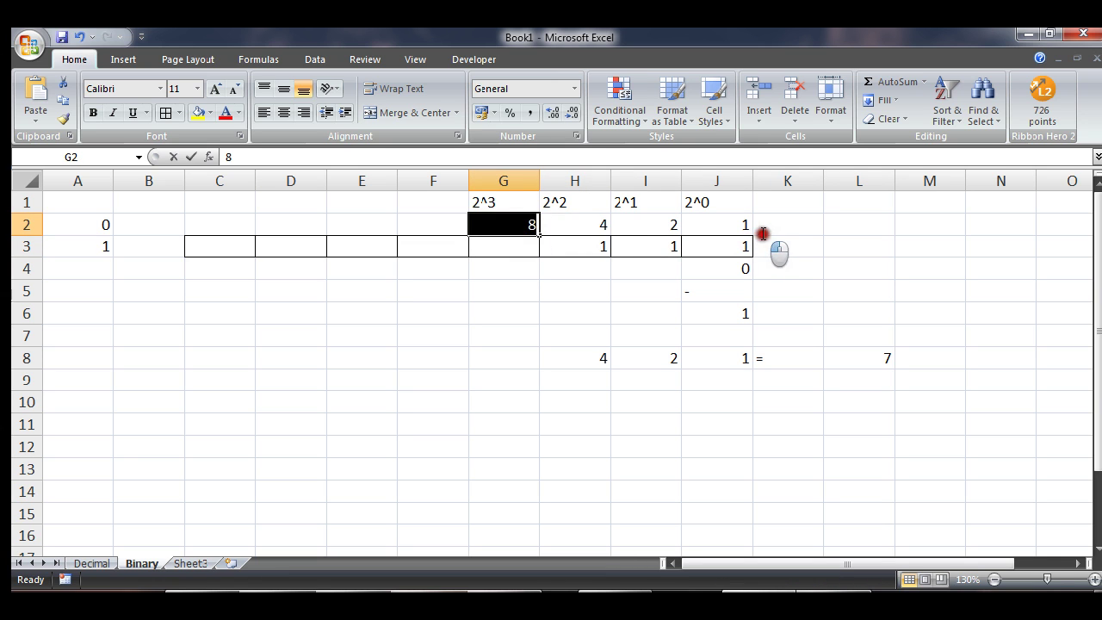
click(546, 222)
drag(524, 221, 494, 244)
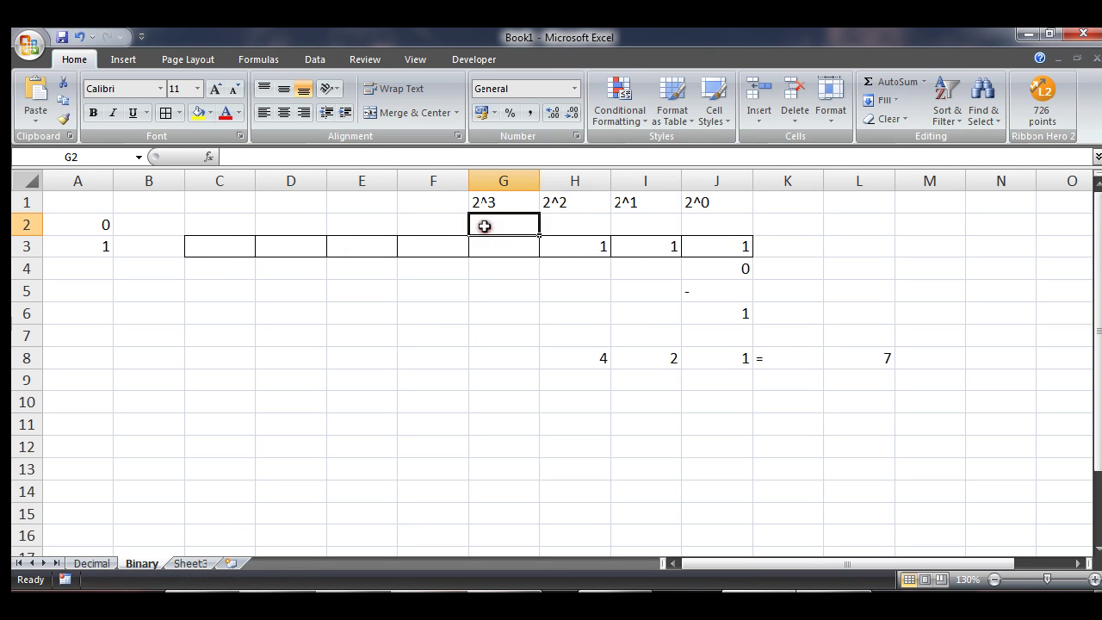
key(ctrl+z)
click(497, 239)
Enter place values 16, 32, 64 and 128 in F2 through C2
click(420, 229)
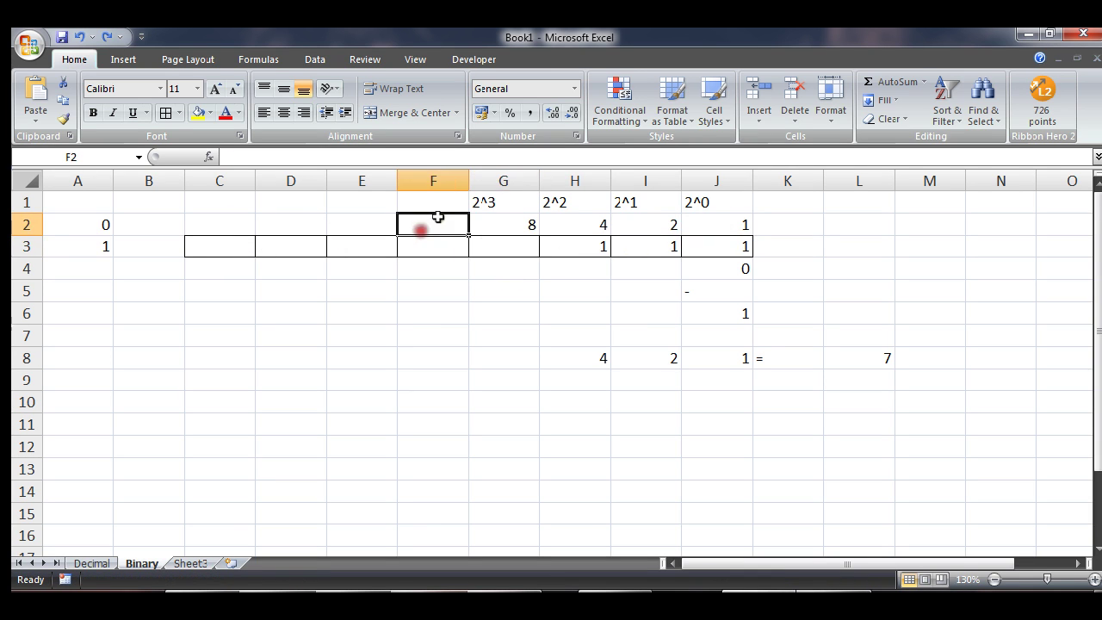
text(16)
key(Return)
key(Up)
key(Left)
text(32)
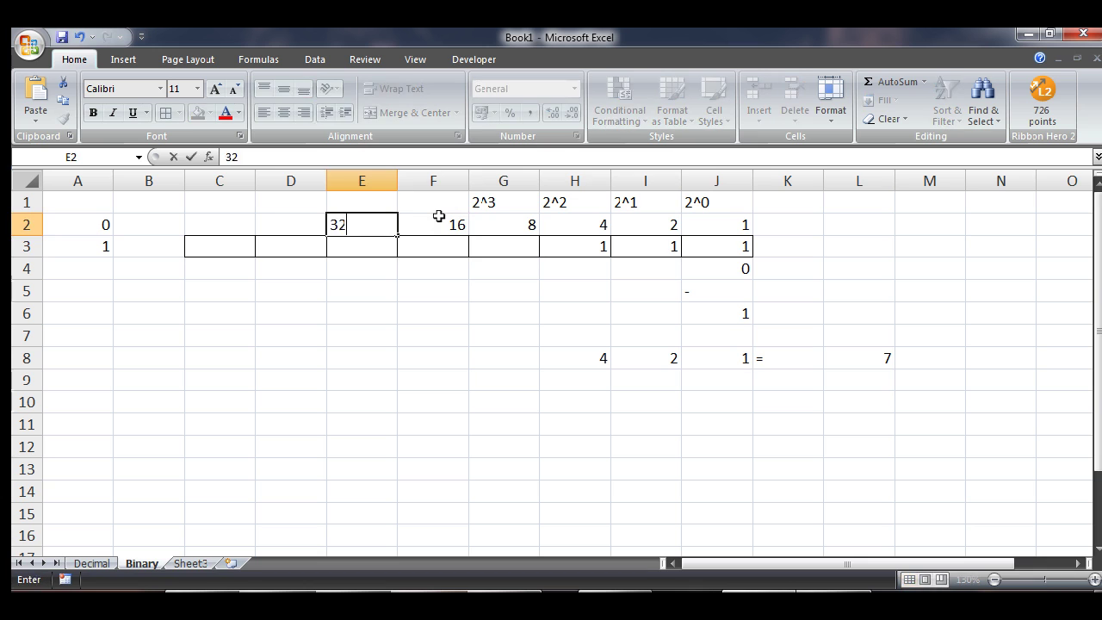
key(Left)
text(64)
key(Left)
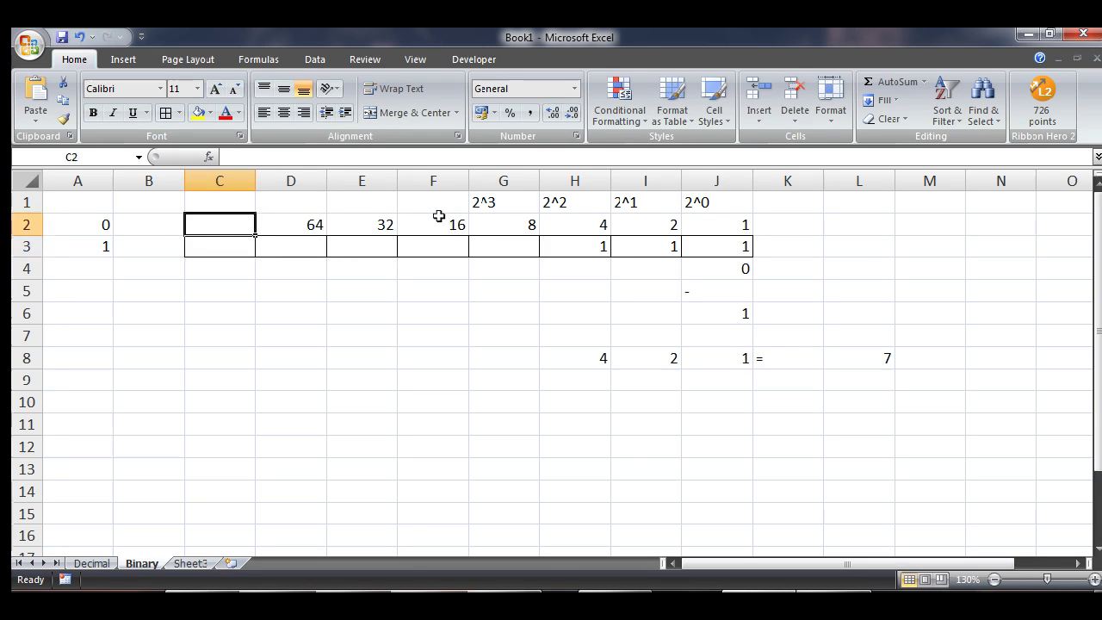
text(128)
key(Return)
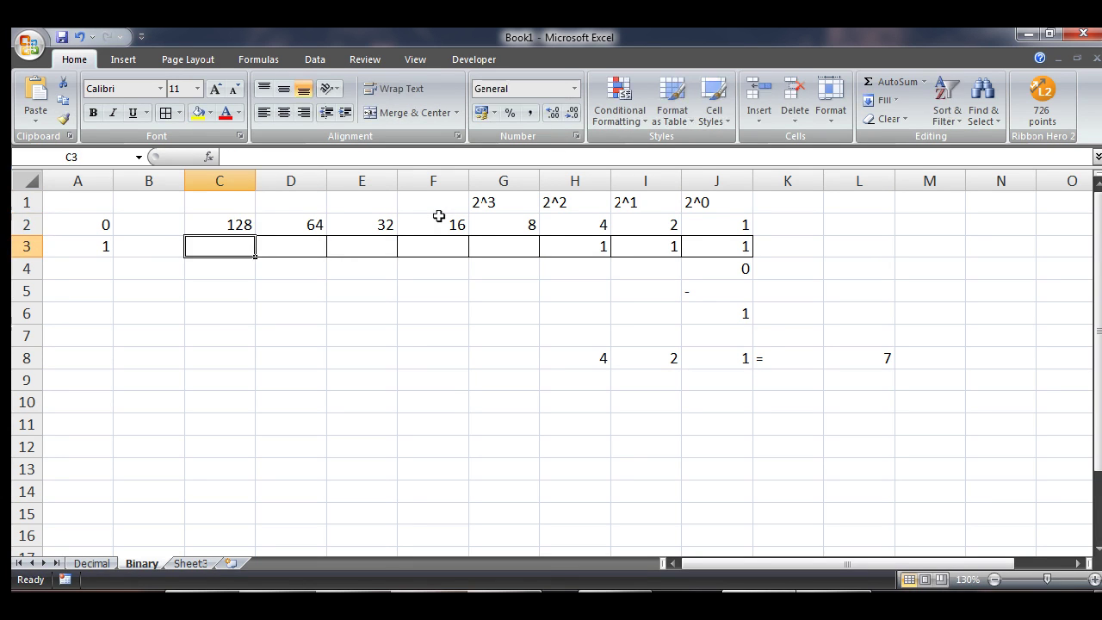
key(Up)
key(Up)
key(Right)
key(Right)
key(Right)
Enter headings 2^4, 2^5, 2^6 and 2^7 in F1 through C1
text(2)
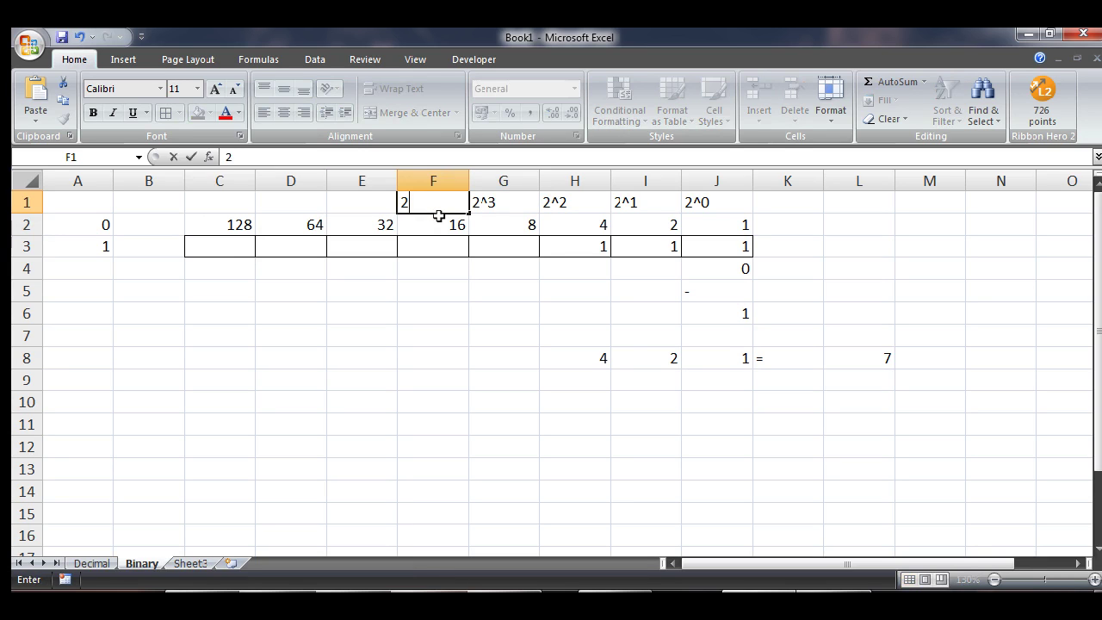
text(^4)
key(Left)
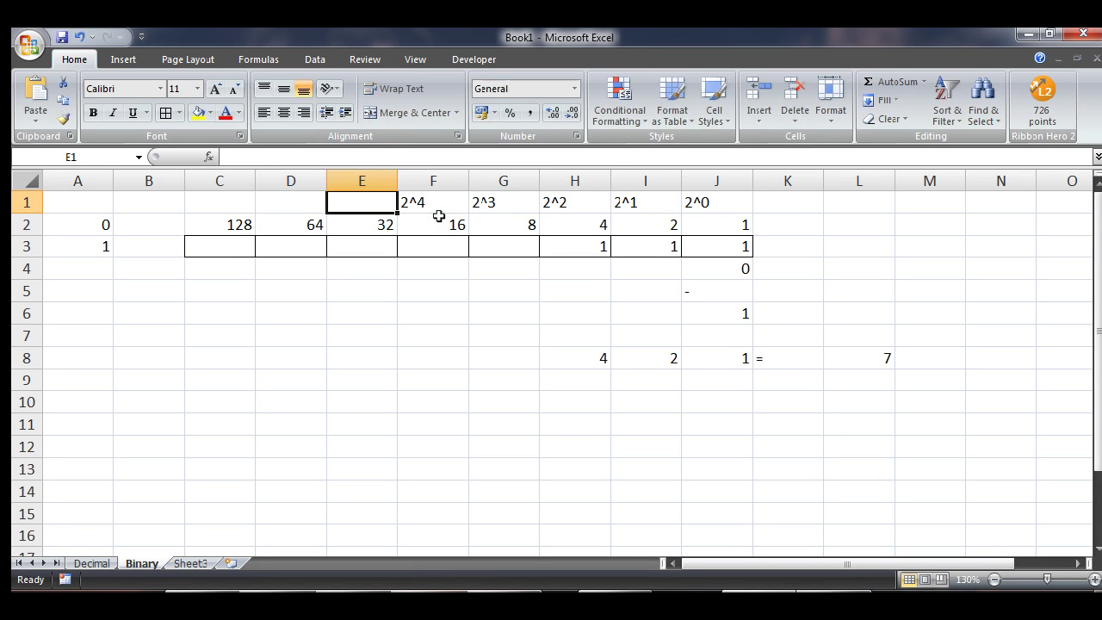
text(2^)
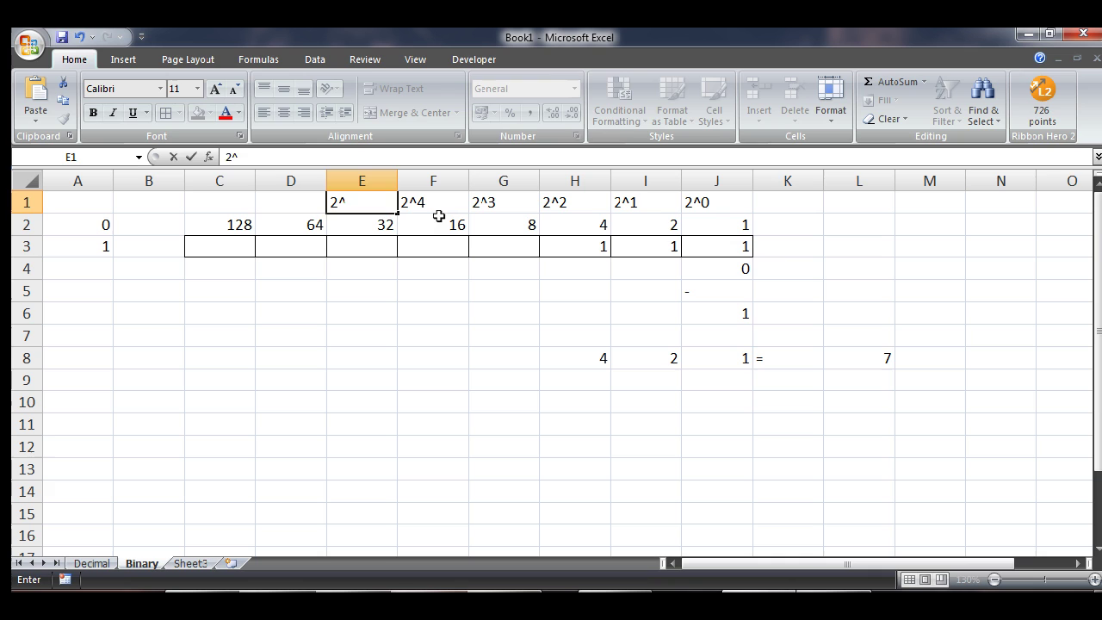
text(5)
key(Left)
text(2)
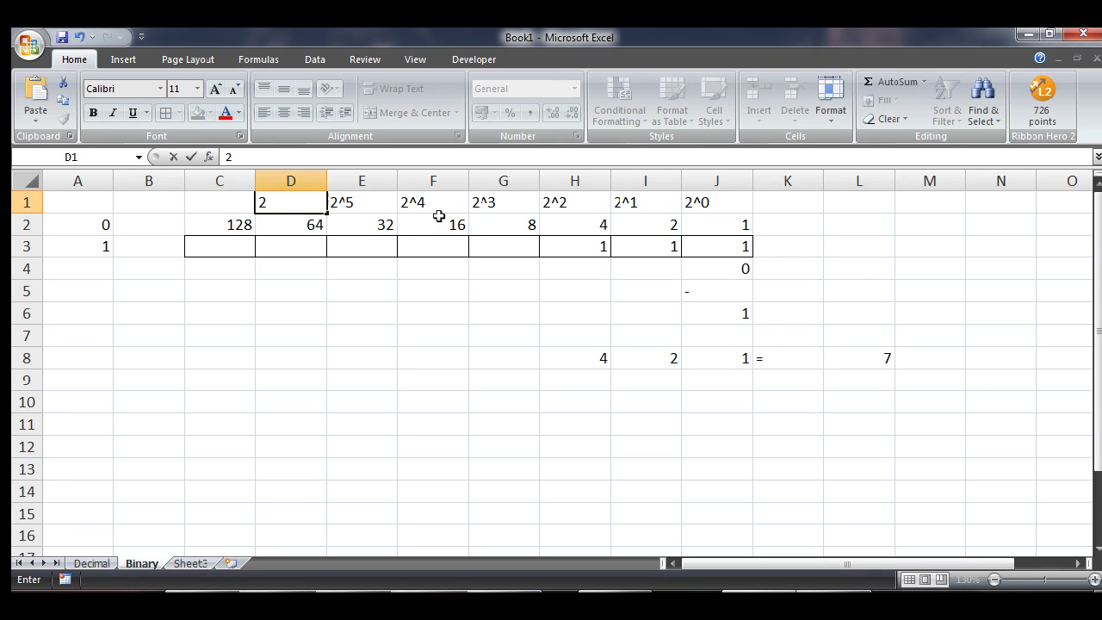
text(^6)
key(Left)
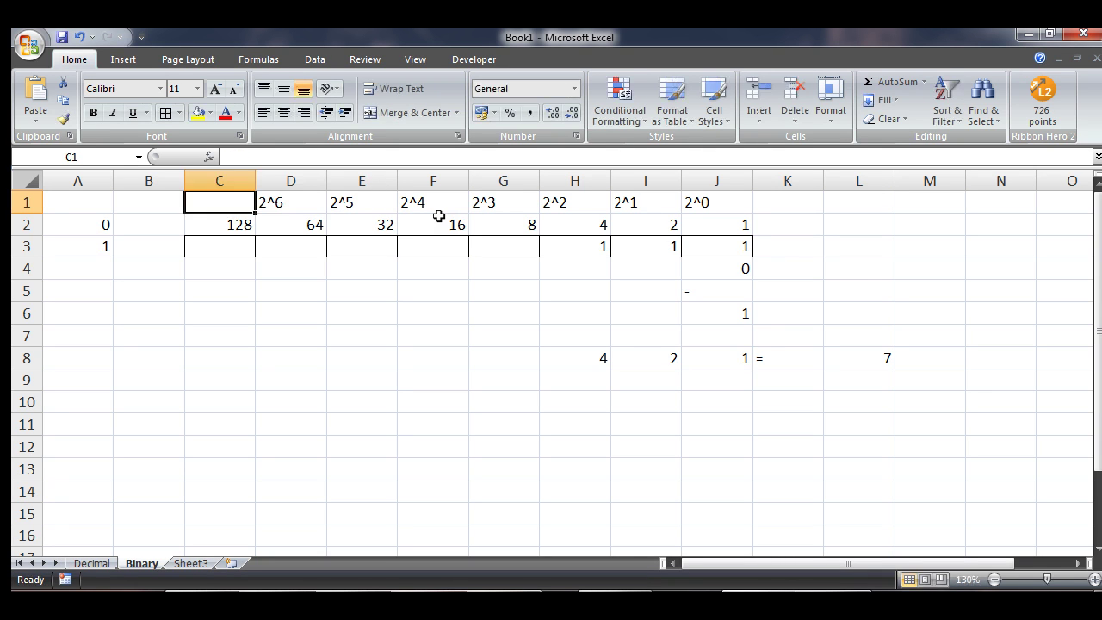
text(2^7)
key(Down)
key(Down)
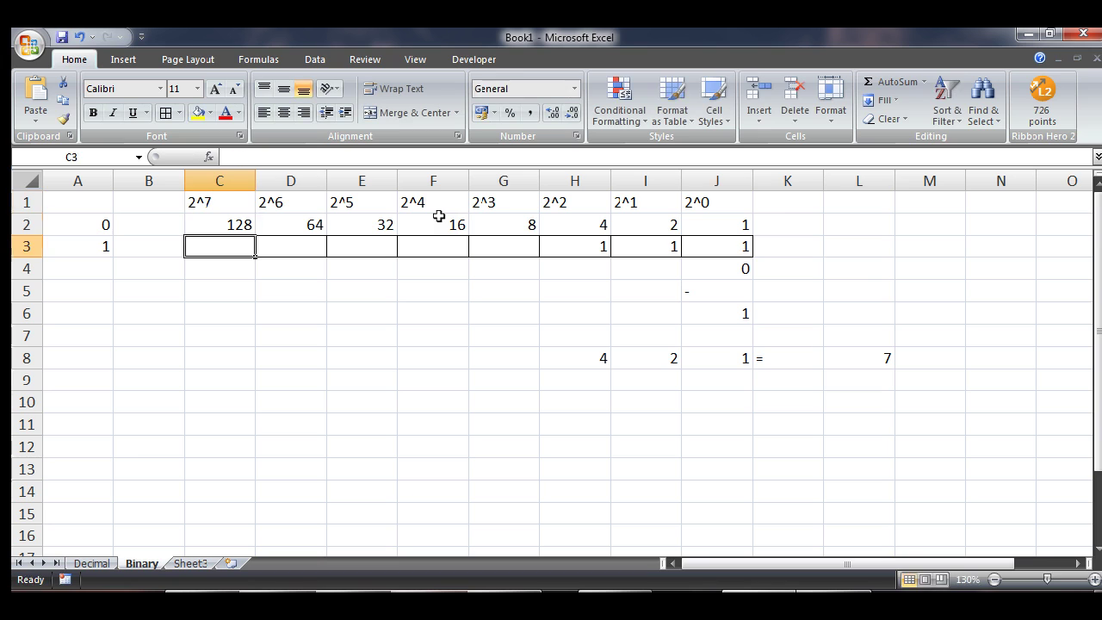
Move through the bit row down to cell A5 for the number to convert
key(Right)
key(Up)
key(Down)
key(Right)
key(Right)
key(Right)
key(Right)
key(Left)
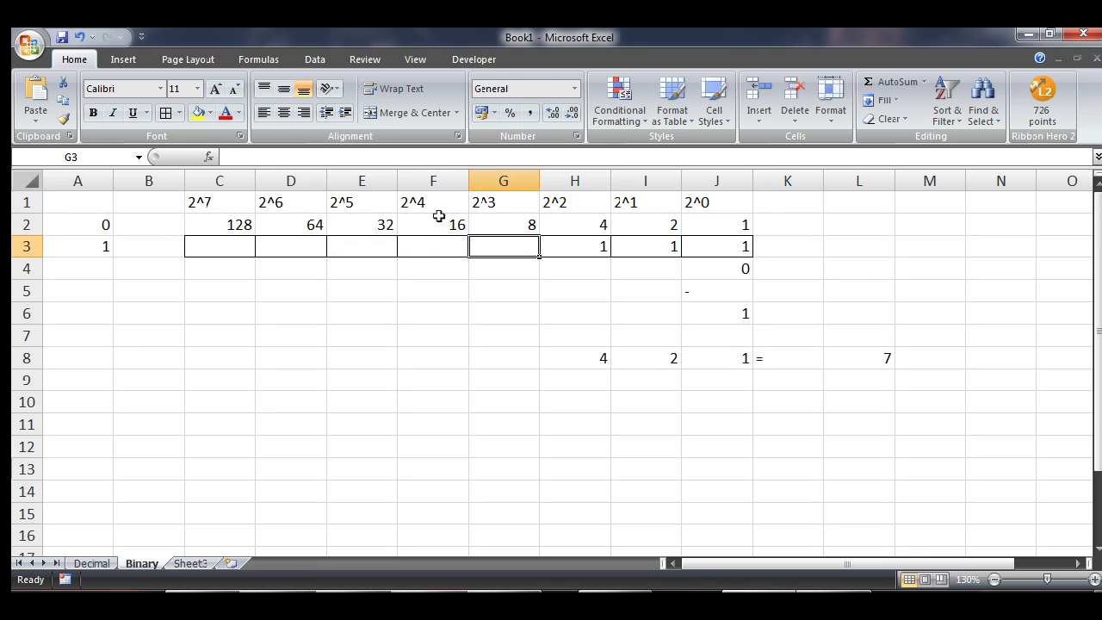
key(Up)
key(Right)
key(Down)
key(Left)
key(Down)
key(Down)
key(Left)
key(Left)
key(Left)
key(Left)
key(Left)
key(Left)
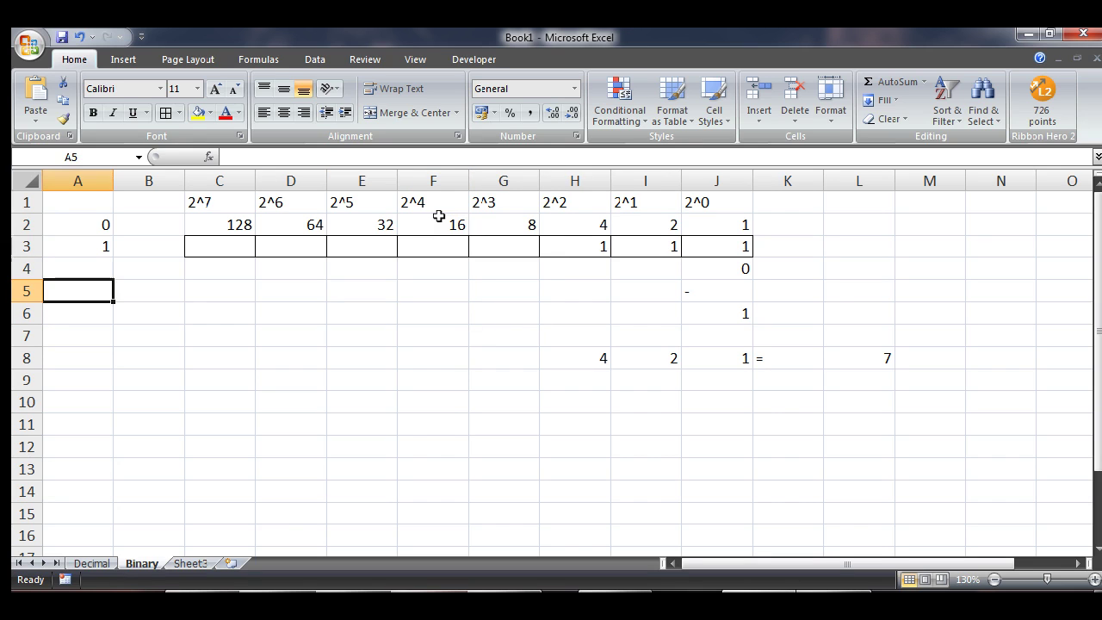
Enter 12 in A5 and clear the old 1s from H3:J3
text(12)
key(Up)
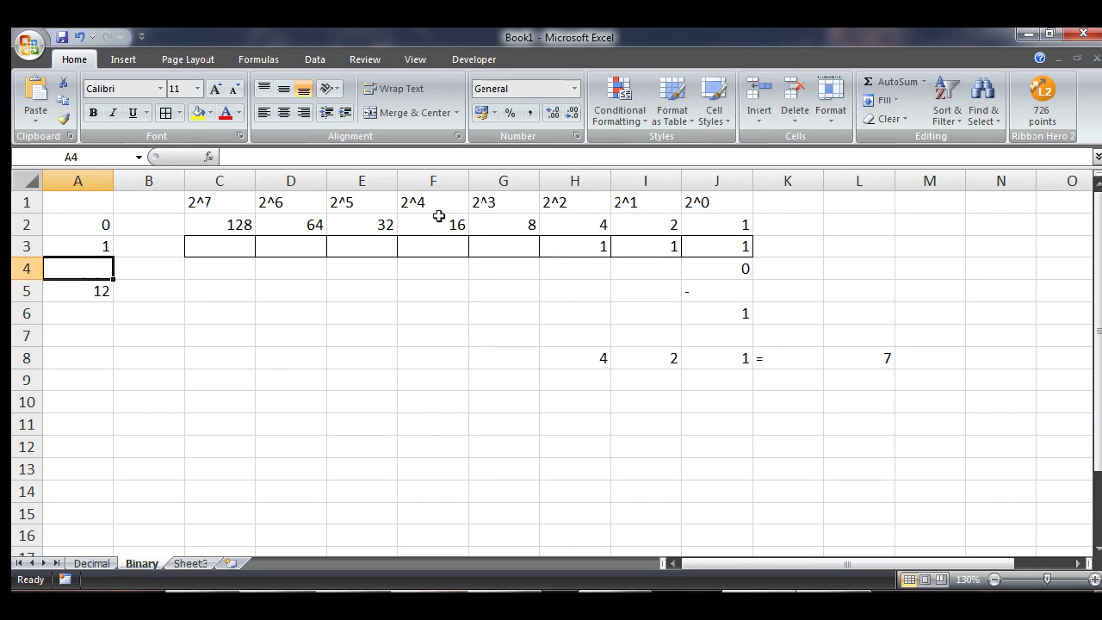
key(Right)
key(Right)
key(Up)
key(Right)
key(Right)
key(Right)
key(Right)
key(Right)
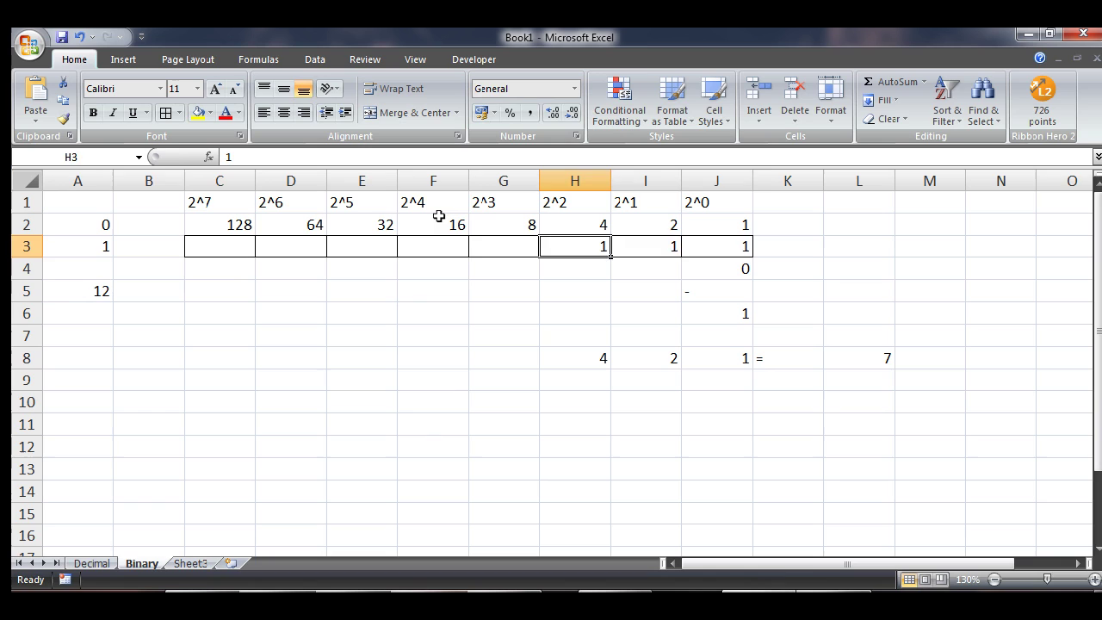
key(shift+Right)
key(shift+Right)
key(Delete)
Put a 1 in the 2^3 bit cell G3
key(Down)
key(Left)
key(Down)
key(Left)
key(Left)
key(Left)
key(Left)
key(Left)
key(Left)
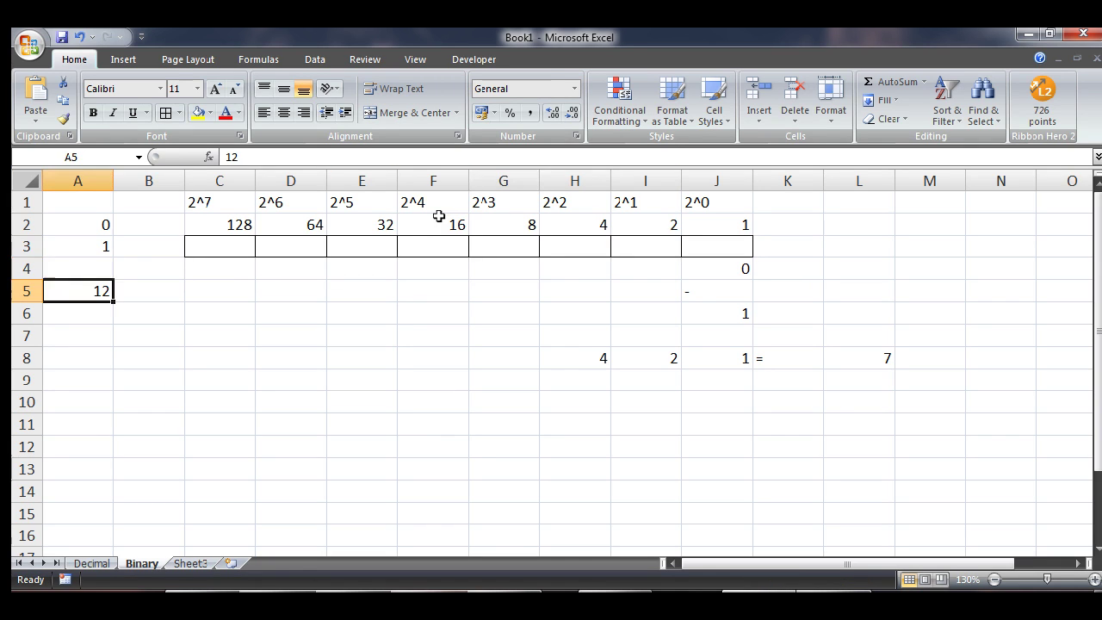
key(Up)
key(Up)
key(Right)
key(Right)
key(Right)
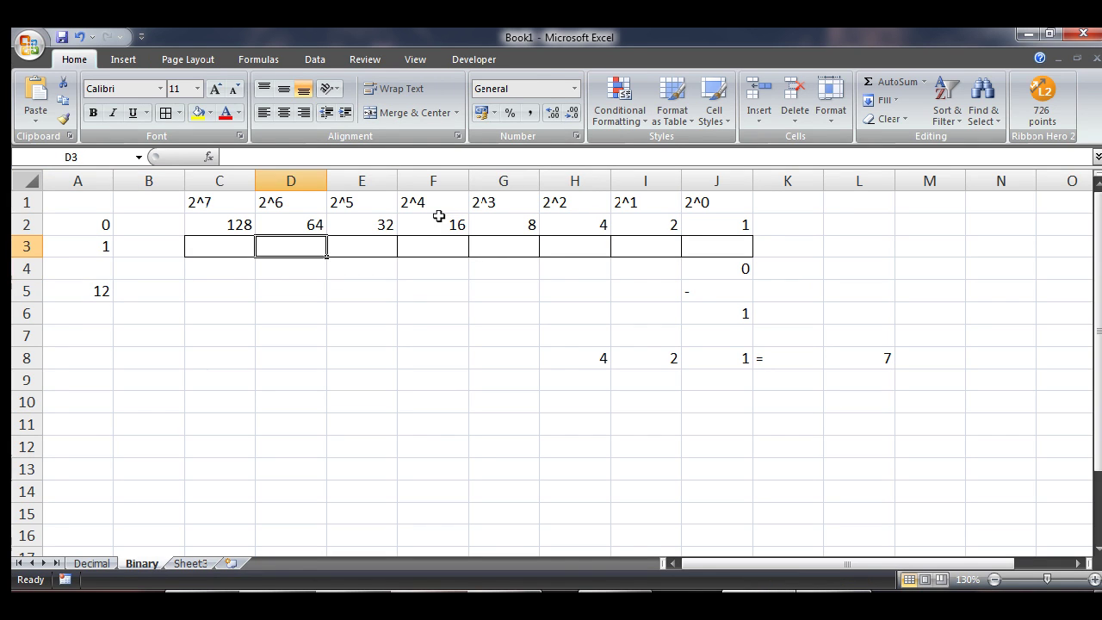
key(Right)
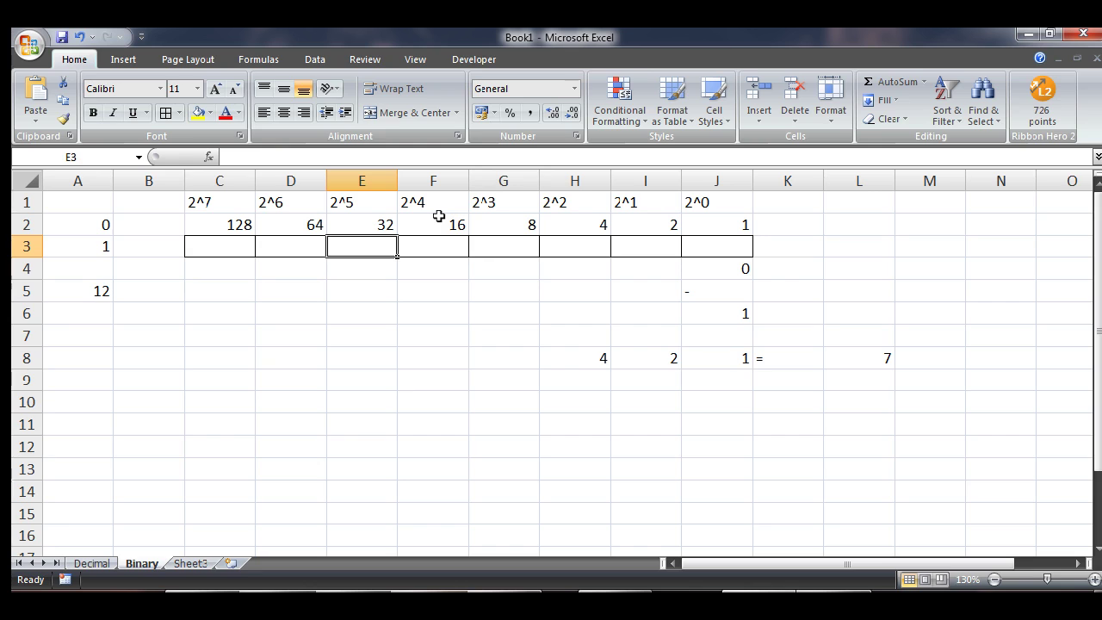
key(Right)
key(Right)
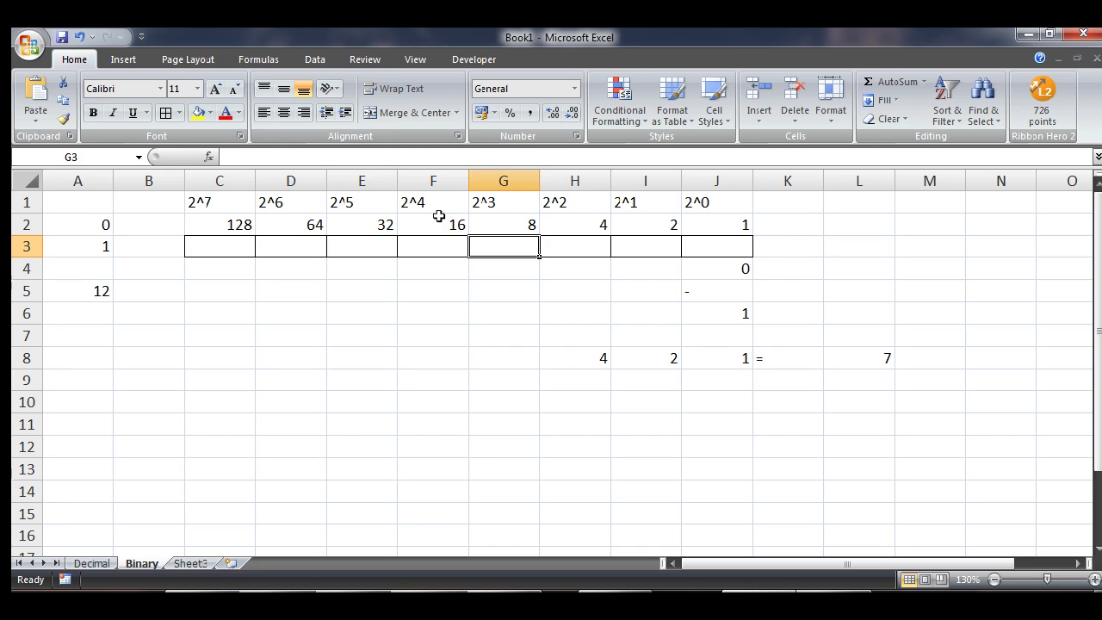
text(1)
key(Down)
key(Down)
key(Down)
key(Down)
key(Down)
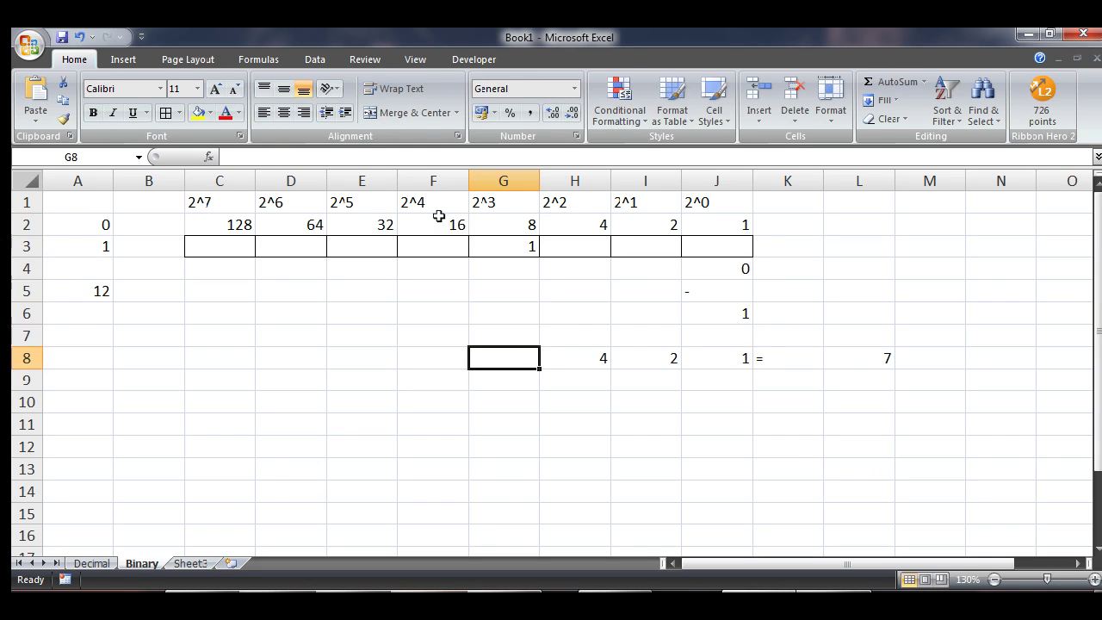
Delete the old 4, 2, 1 sum row at G8:K8
key(shift+Right)
key(shift+Right)
key(shift+Right)
key(shift+Right)
key(Delete)
key(Up)
key(Left)
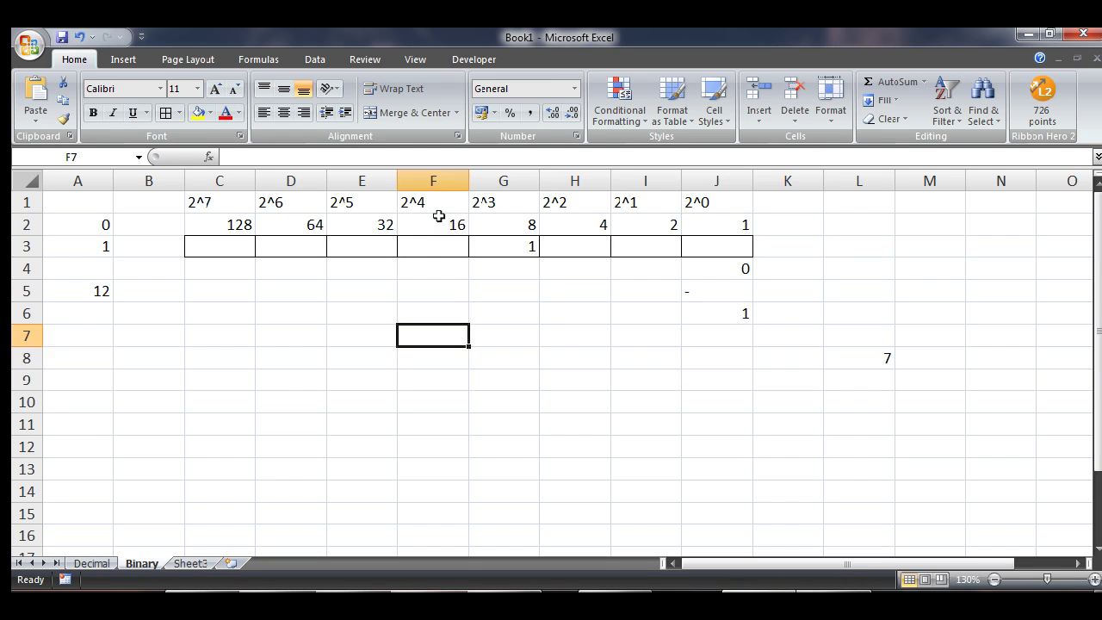
key(Left)
key(Left)
key(Left)
key(Left)
key(Left)
key(Up)
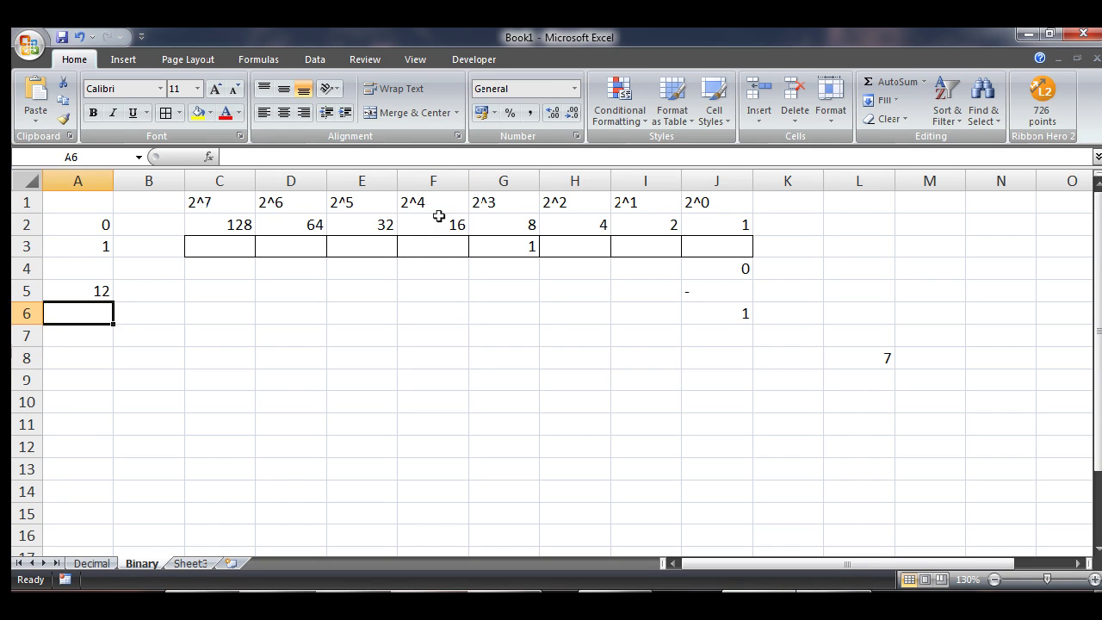
Enter the subtraction 8 in A6 with a minus sign in B6
text(9)
key(Tab)
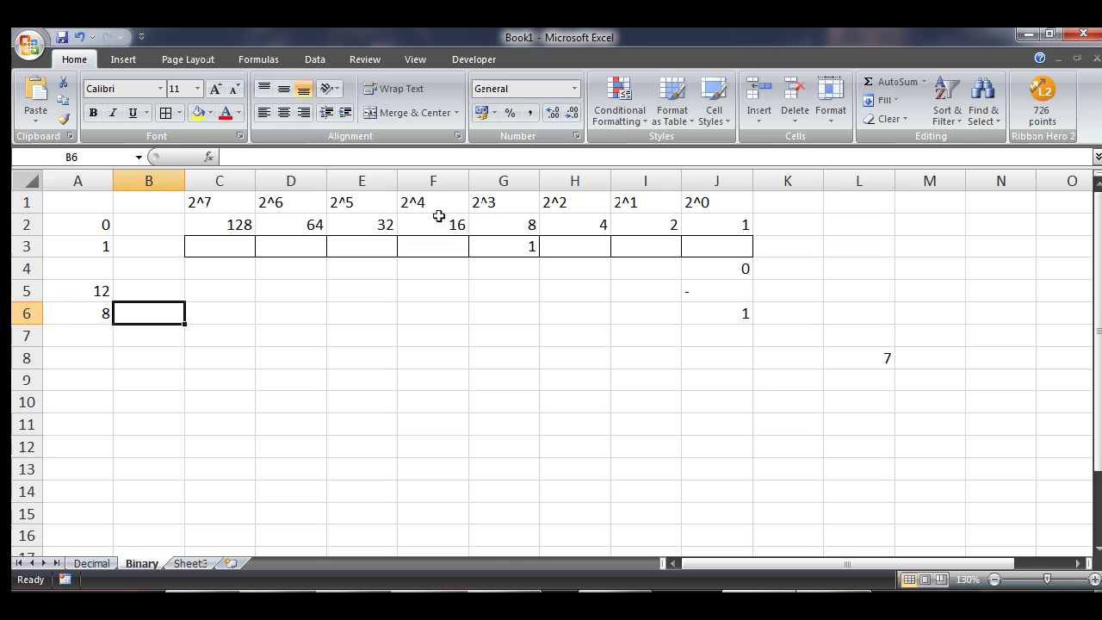
text(-)
key(Down)
key(Up)
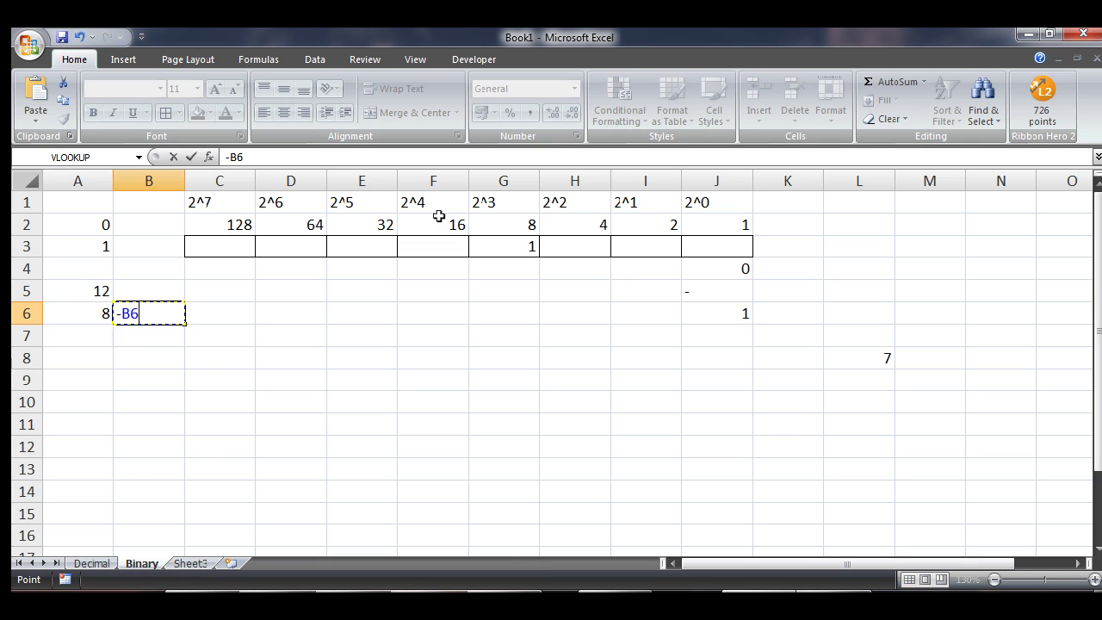
key(BackSpace)
key(BackSpace)
key(Return)
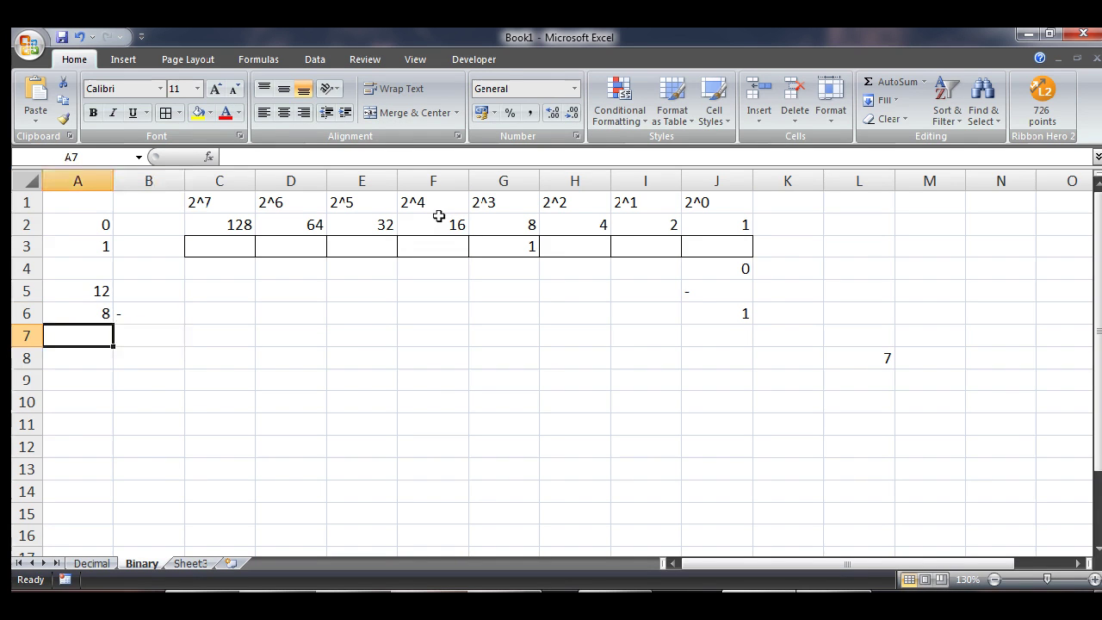
Enter the remainder 4 in A7 and set the 2^2 bit H3 to 1
text(4)
key(Up)
key(Up)
key(Right)
key(Right)
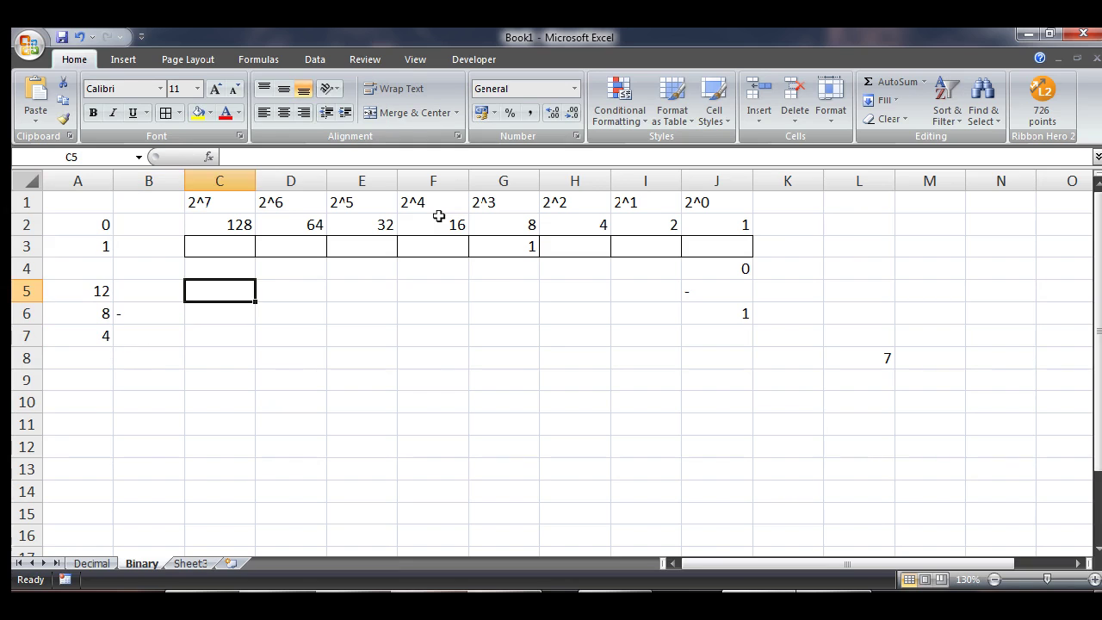
key(Right)
key(Right)
key(Right)
key(Right)
key(Right)
key(Up)
key(Up)
text(1)
key(Down)
key(Down)
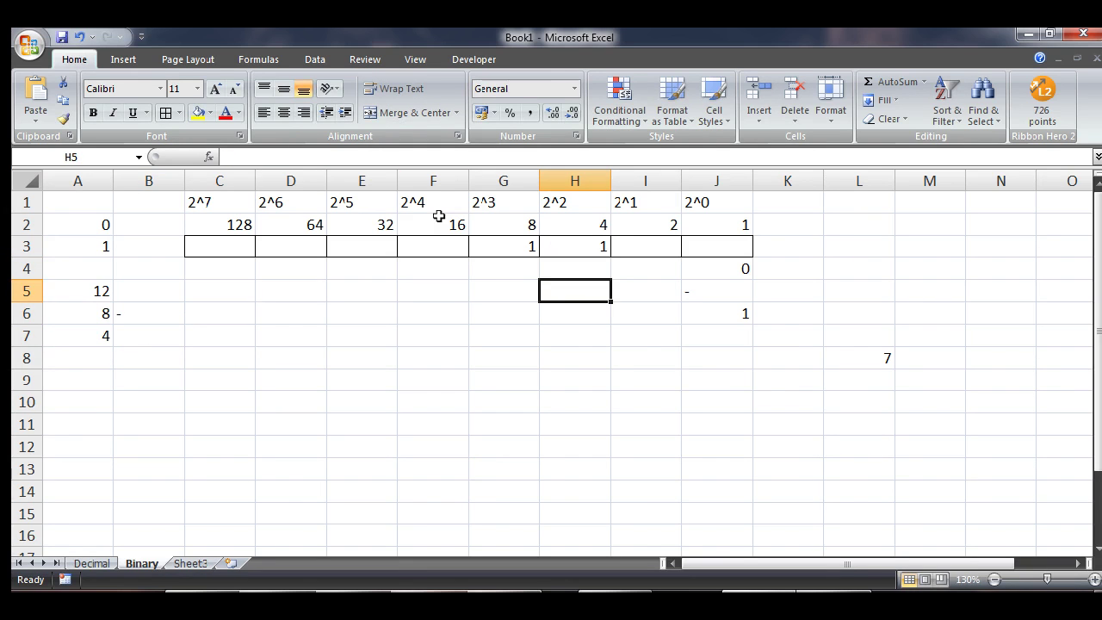
Subtract 4 in A8, leaving the final remainder 0 in A9
key(Left)
key(Down)
key(Left)
key(Left)
key(Left)
key(Left)
key(Left)
key(Left)
key(Down)
key(Down)
text(4)
key(Return)
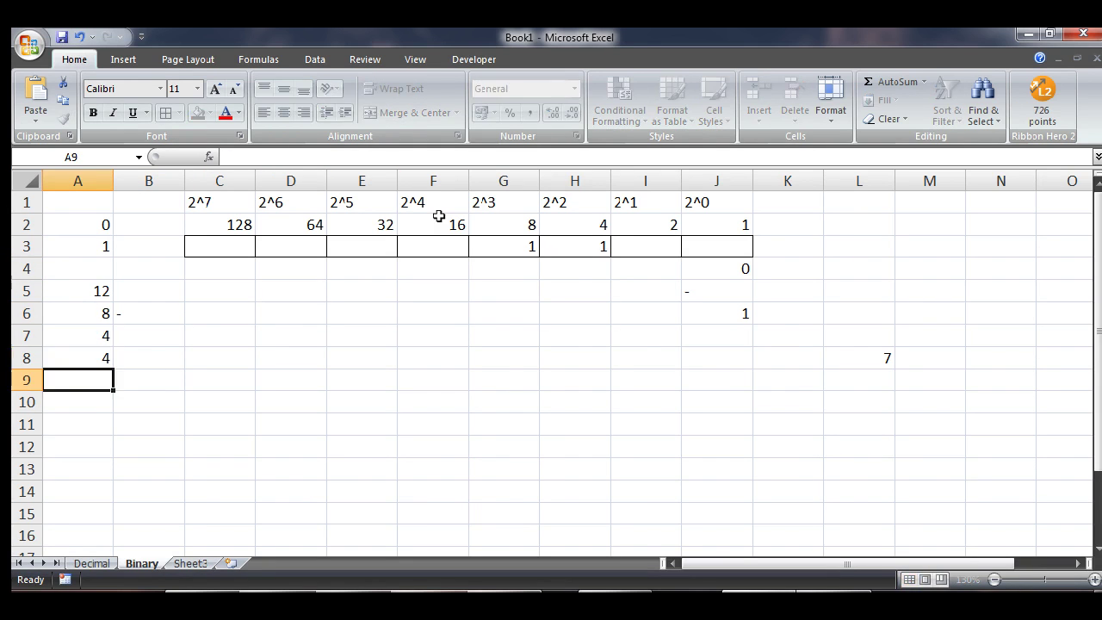
text(0)
key(Up)
Put zeros in the bit cells I3 and J3
key(Right)
key(Right)
key(Right)
key(Right)
key(Up)
key(Right)
key(Right)
key(Up)
key(Up)
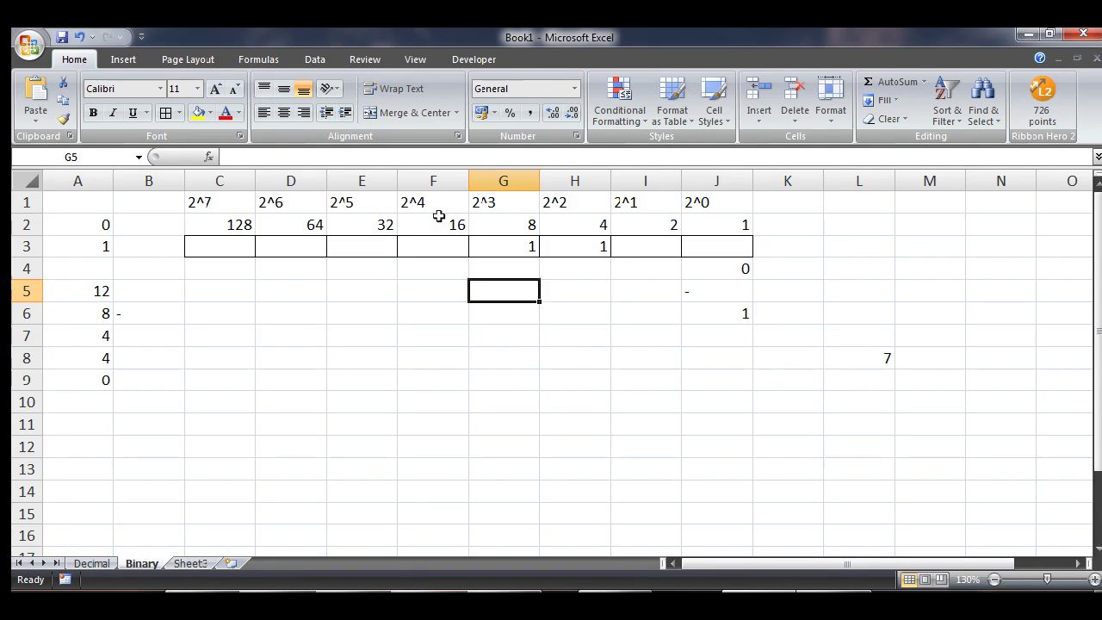
key(Right)
key(Right)
key(Up)
key(Up)
text(0)
key(Right)
Fill zeros into C3, D3 and the remaining empty bit cells so the row reads 00001100
text(0)
key(Right)
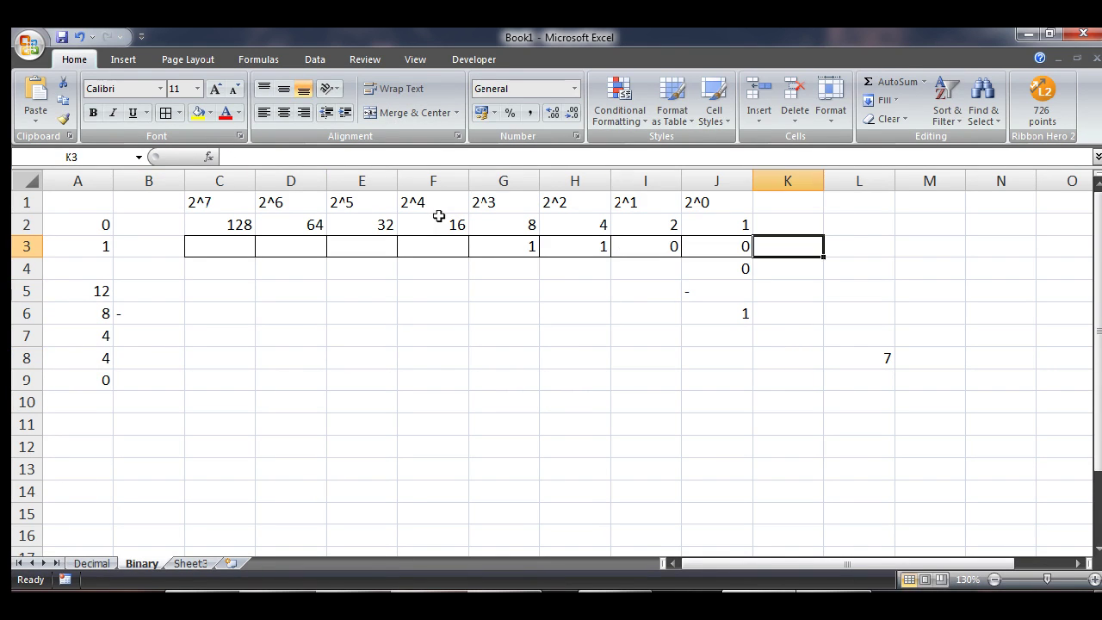
key(Left)
key(Left)
key(Left)
key(Left)
key(Left)
text(0)
key(Left)
text(0)
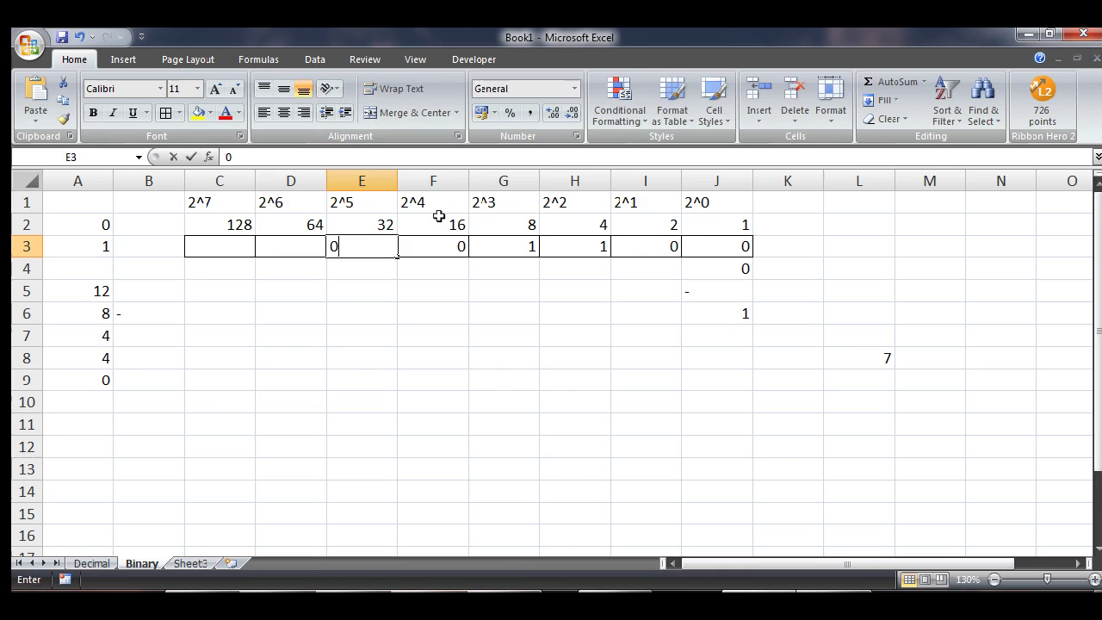
key(Left)
key(Left)
text(0)
key(Right)
text(0)
key(Right)
key(Left)
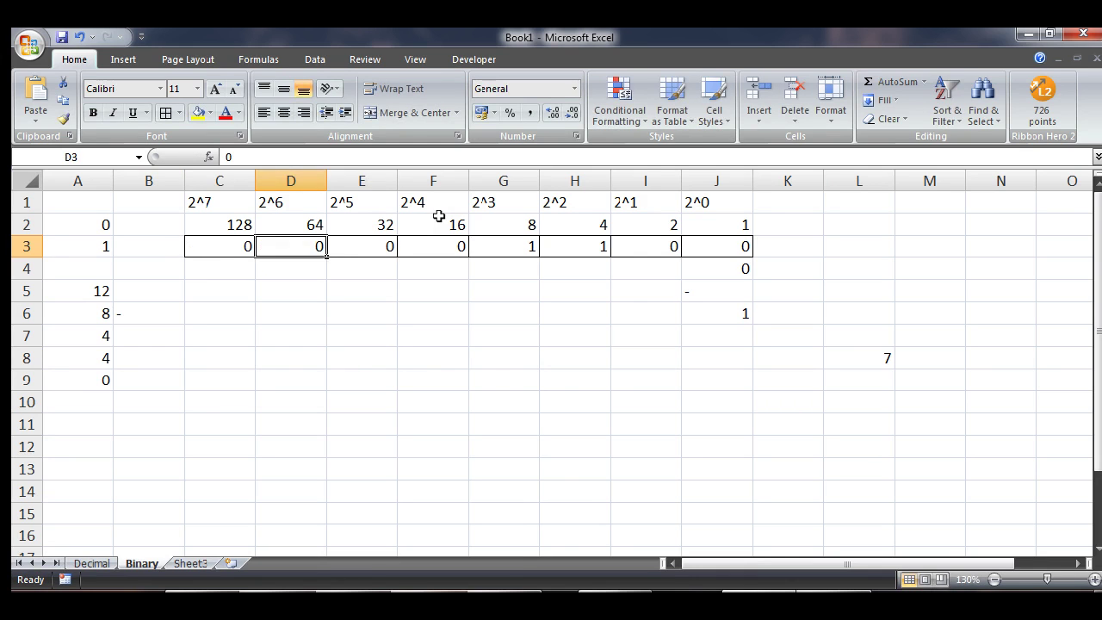
key(Up)
key(Right)
key(Right)
key(Right)
key(Down)
key(Left)
key(Down)
key(Left)
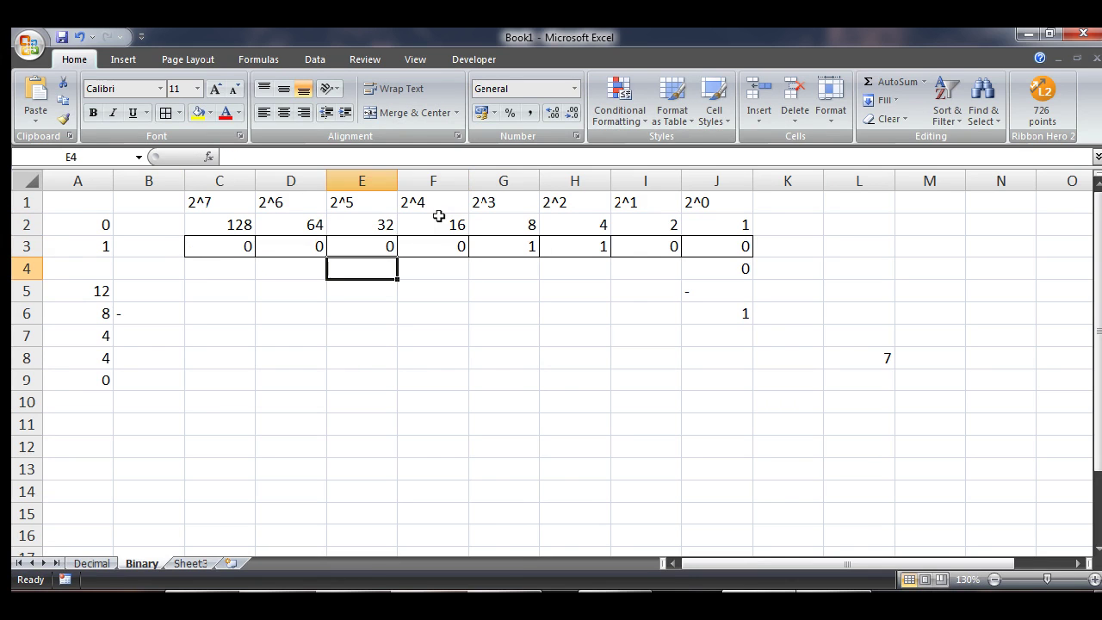
key(Down)
key(Home)
key(Down)
key(Down)
key(Down)
key(Up)
key(Right)
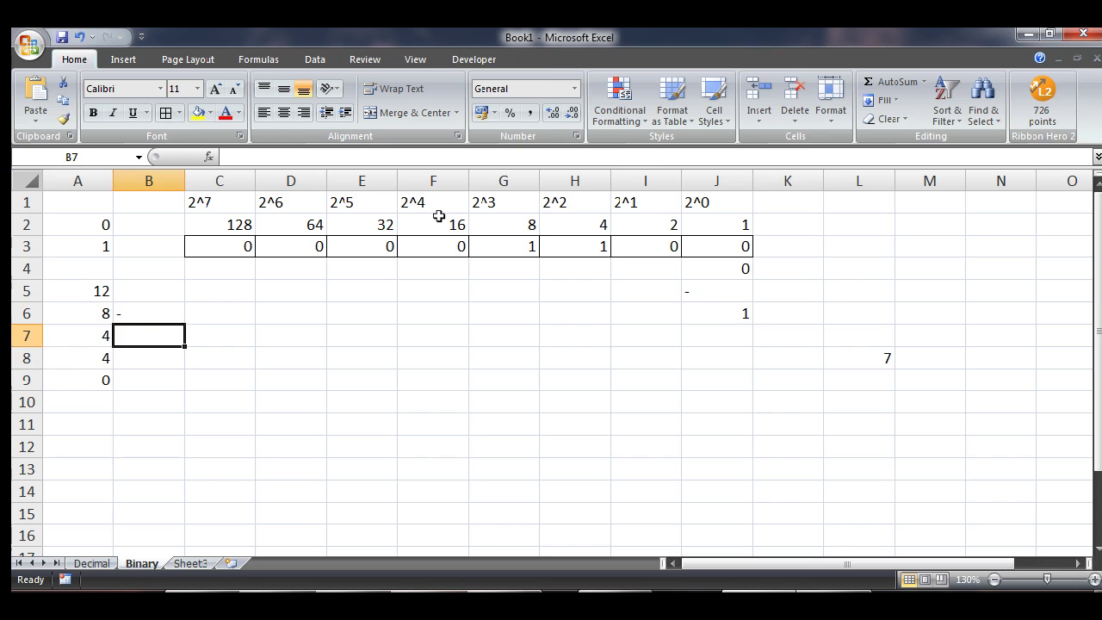
Rename Sheet3 to 'Hexidemial'
click(191, 561)
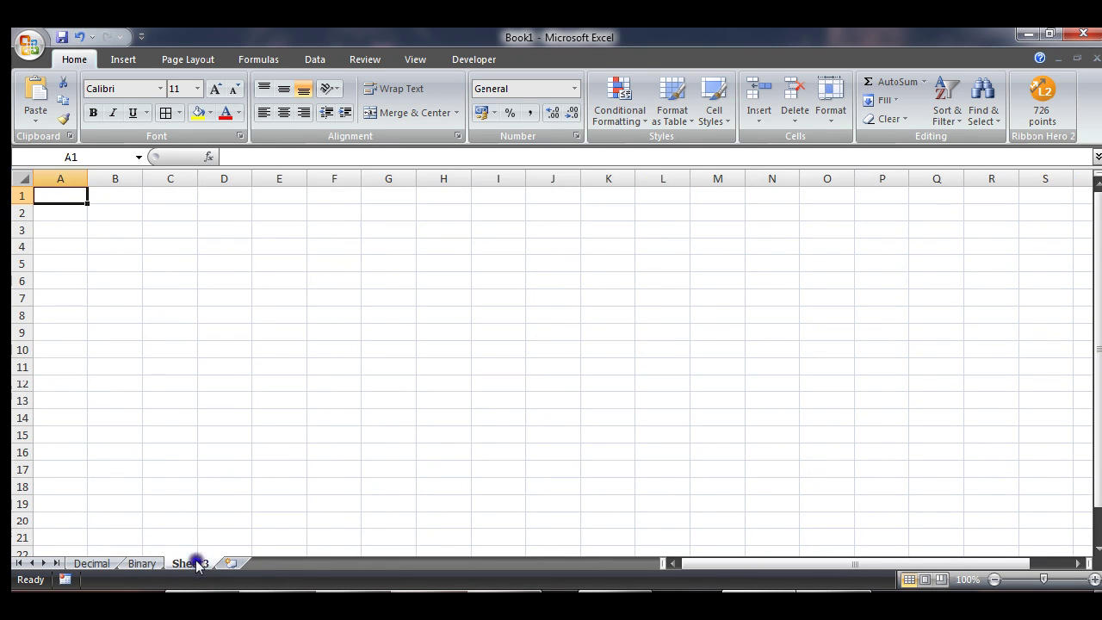
right_click(193, 554)
click(229, 420)
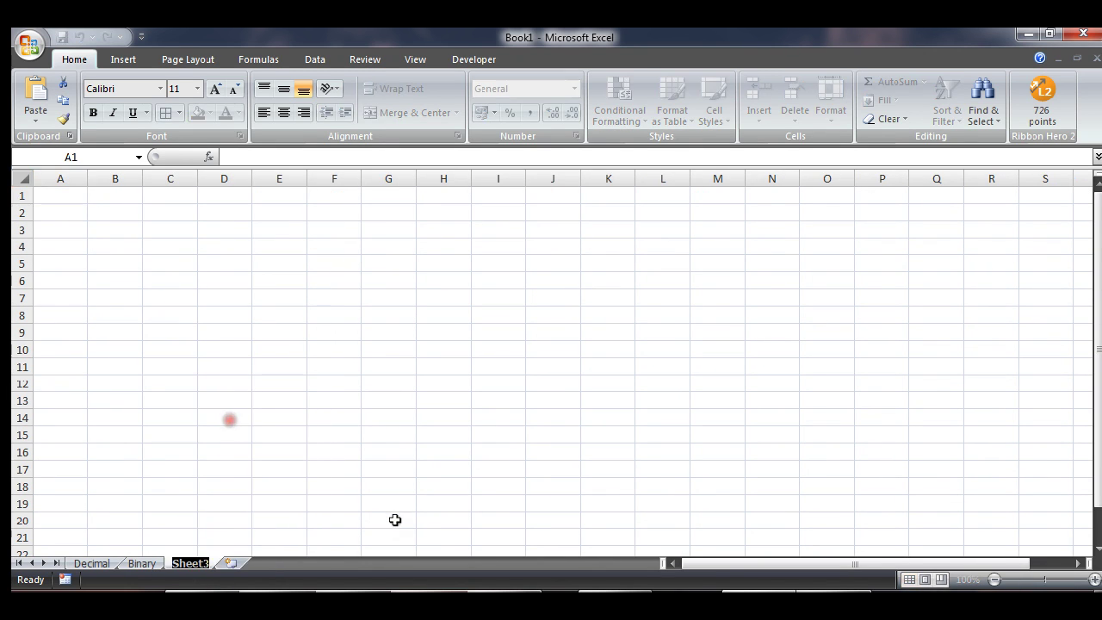
text(Hexi)
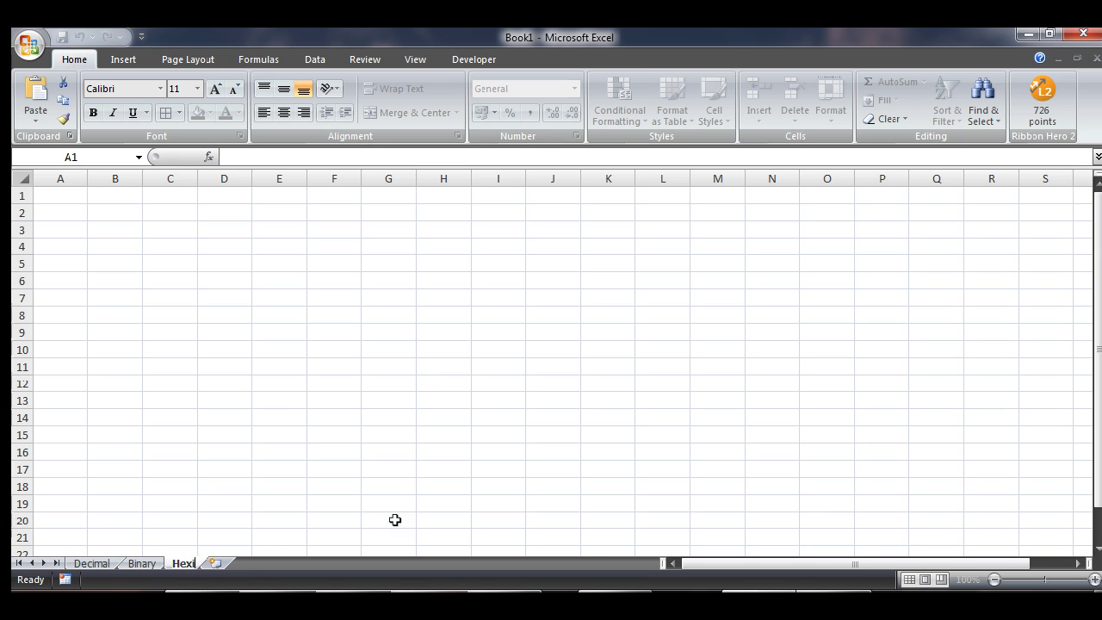
text(demial)
key(Return)
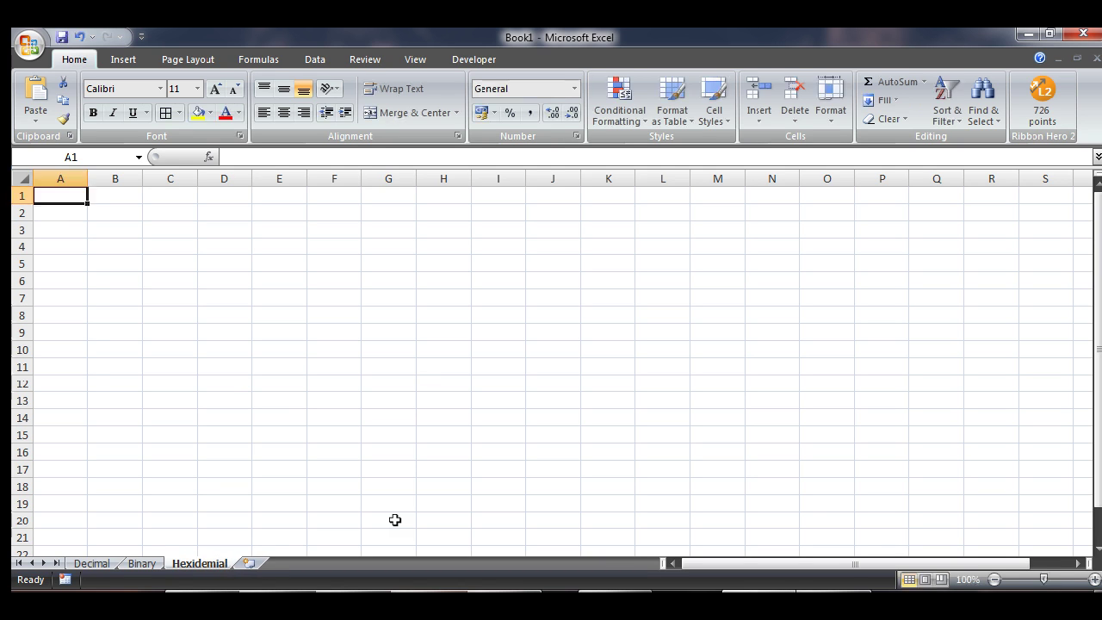
Fix the misspelled tab name so it reads 'Hexidecimal'
right_click(213, 561)
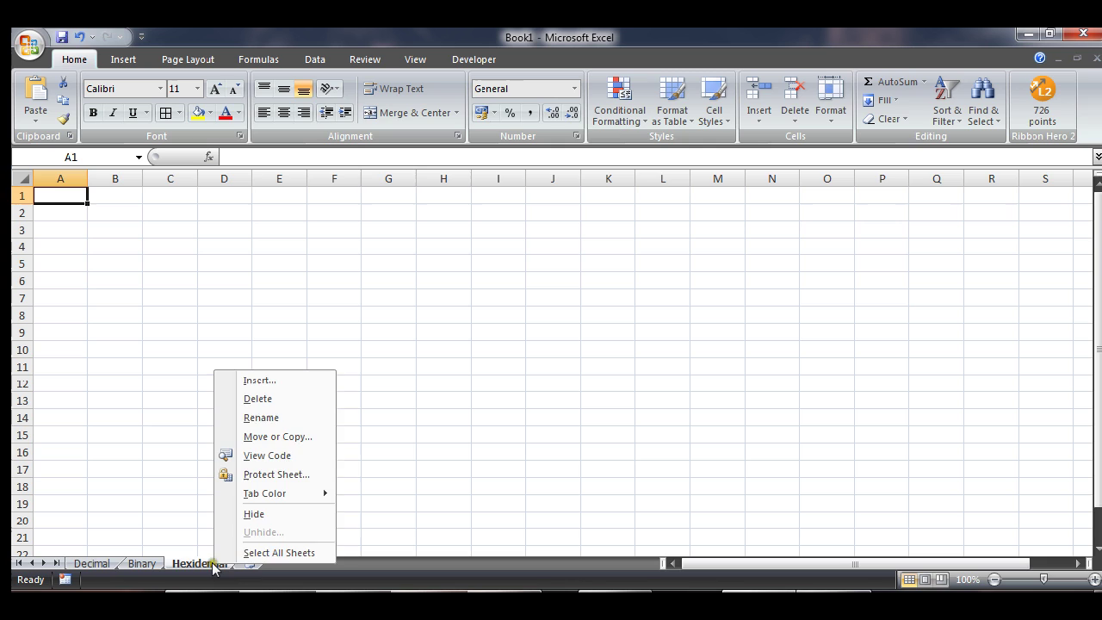
click(251, 416)
key(Left)
key(Left)
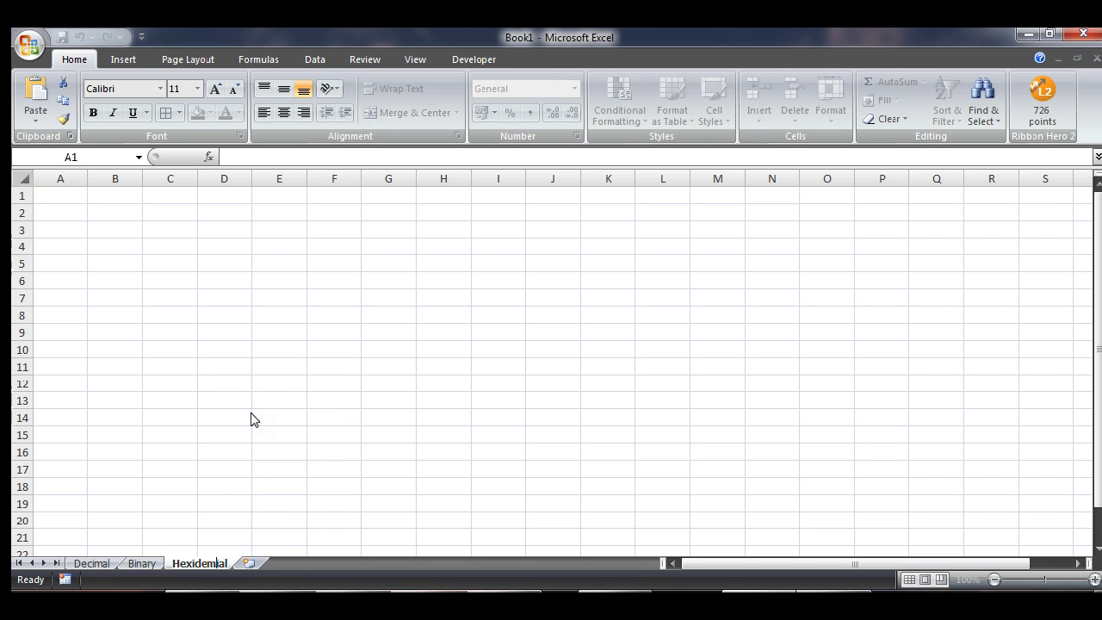
key(BackSpace)
text(m)
key(Return)
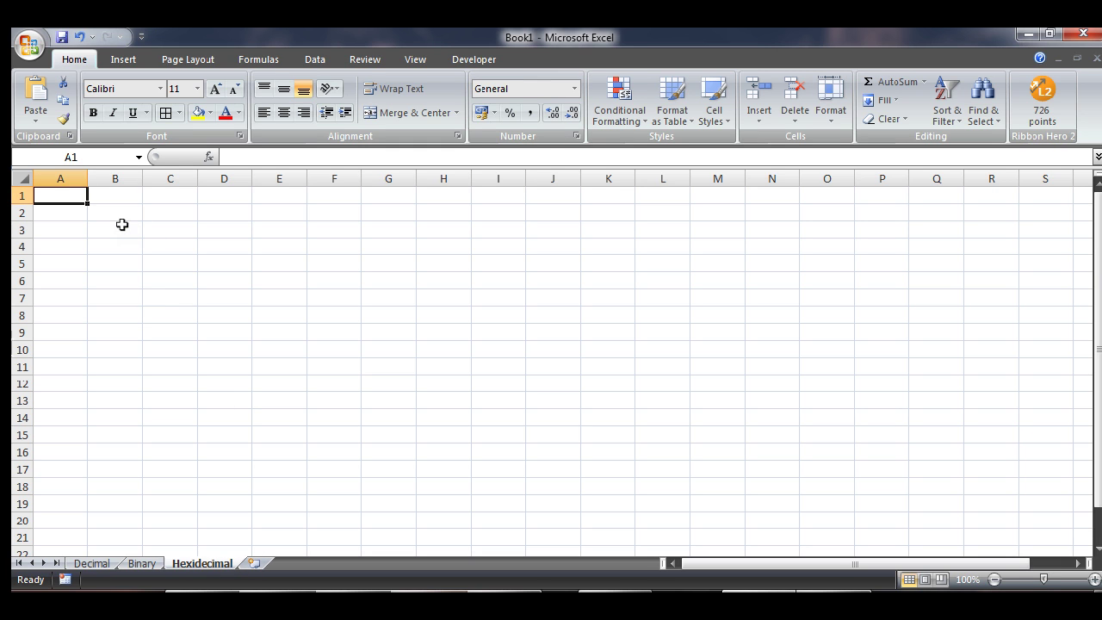
Enter 0 and 1 in A1:A2 and fill the series down to 9 in A10
text(0)
key(Return)
text(1)
key(Up)
drag(54, 195, 76, 354)
click(73, 365)
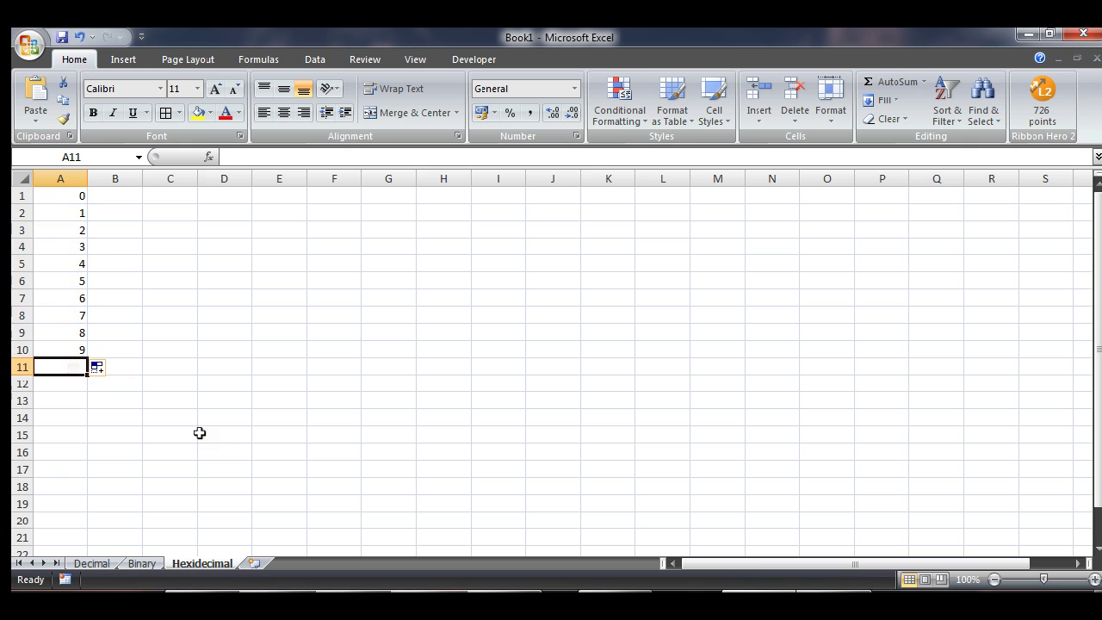
Type the letters A, B, C, D, E, F down A11:A16
text(A)
key(Return)
text(B)
key(Return)
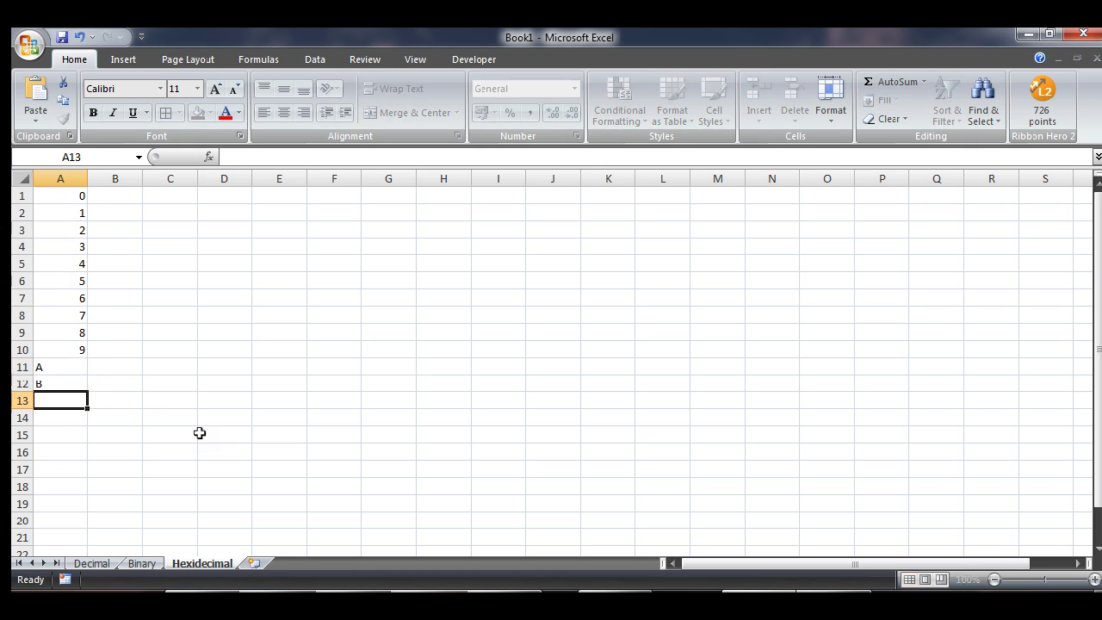
text(C)
key(Return)
text(D)
key(Return)
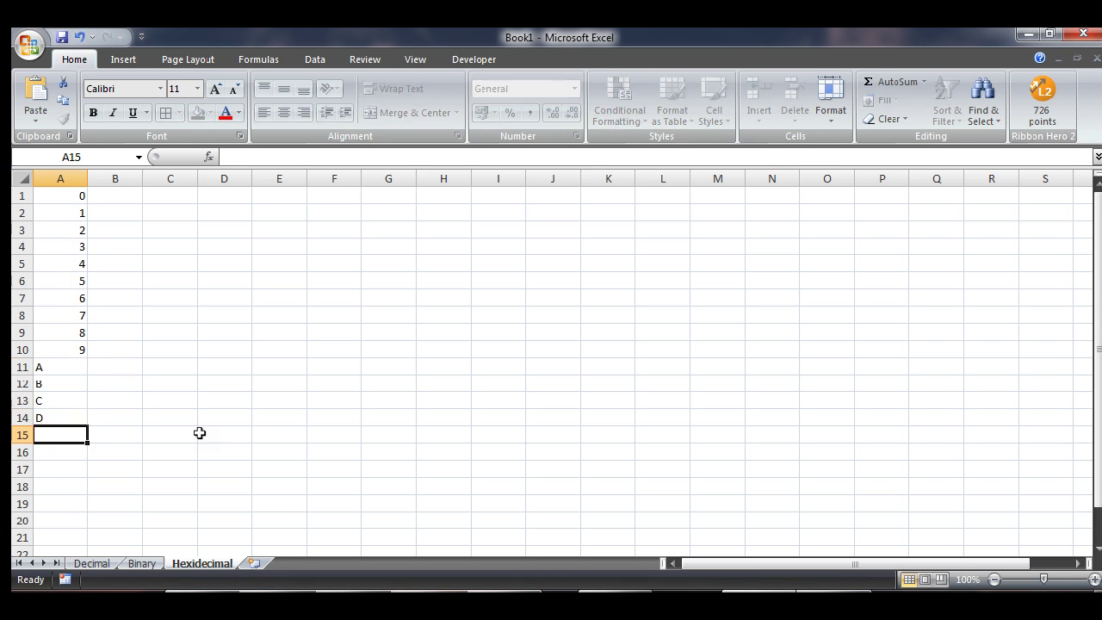
text(E)
key(Return)
text(F)
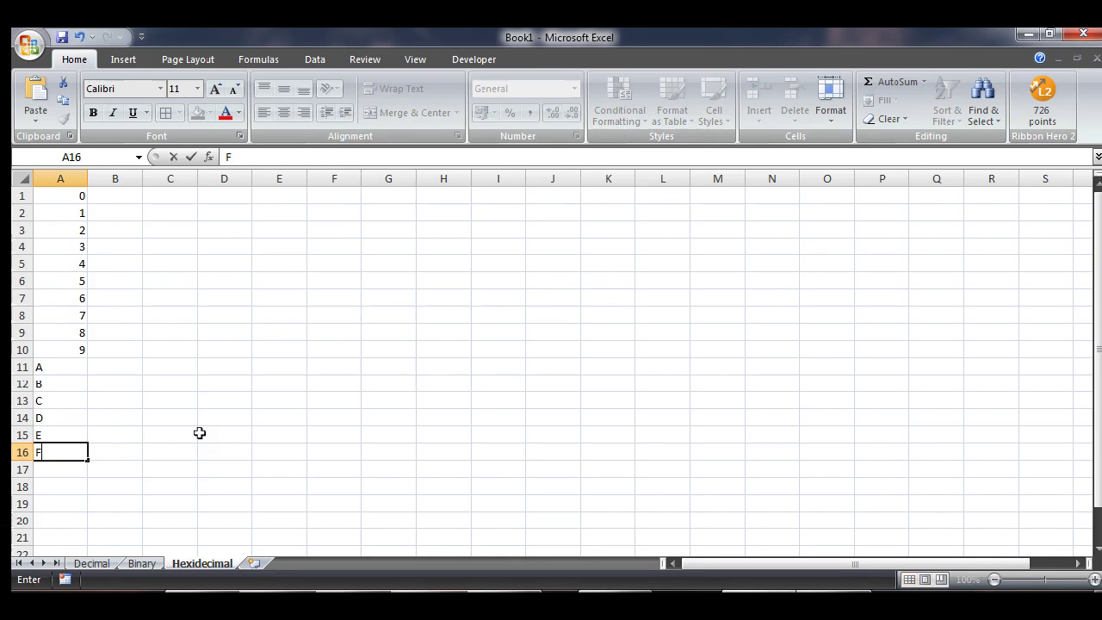
key(Up)
Enter 10 in B11 and fill the series down to 15 in B16
click(104, 361)
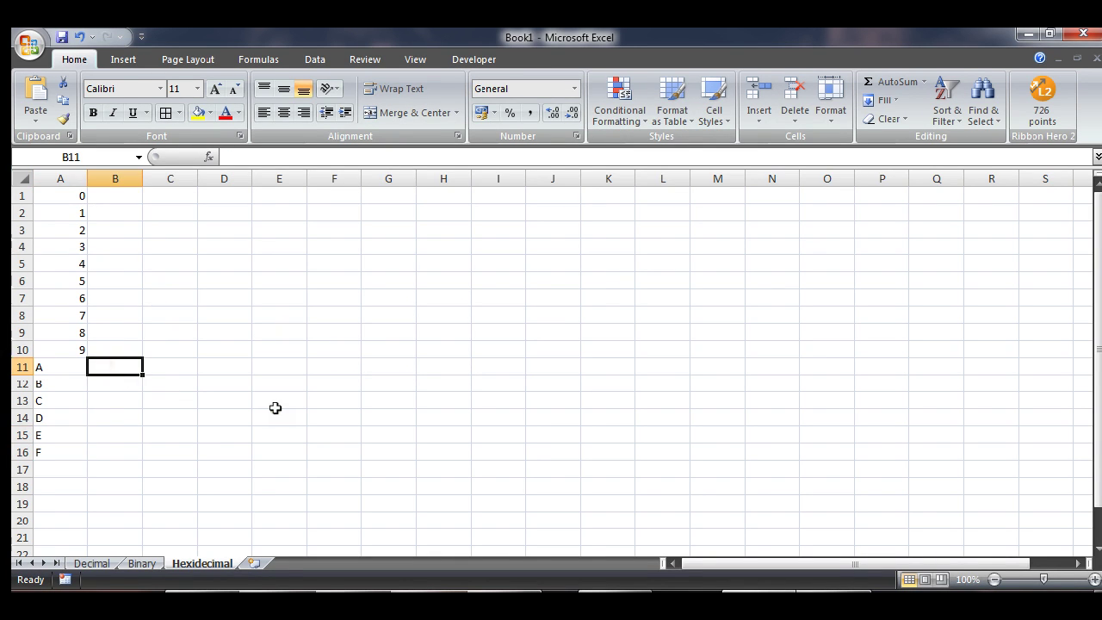
text(10)
key(Return)
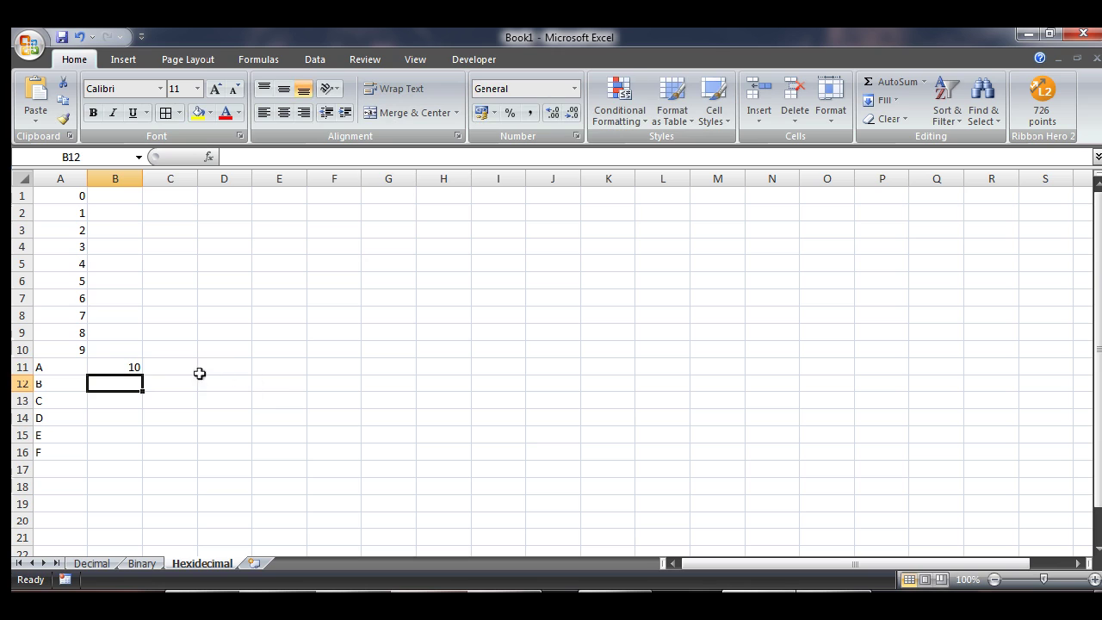
click(117, 365)
drag(141, 374, 144, 470)
click(262, 435)
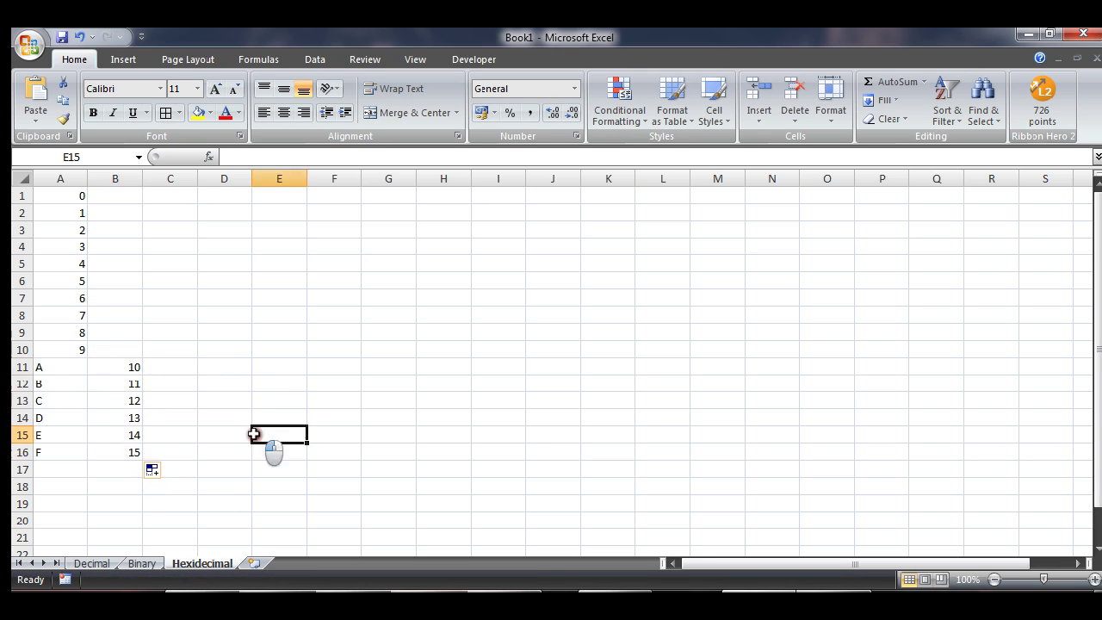
Select A11:A16, then B11:B16, then the whole digit table A1:B16
drag(58, 367, 83, 451)
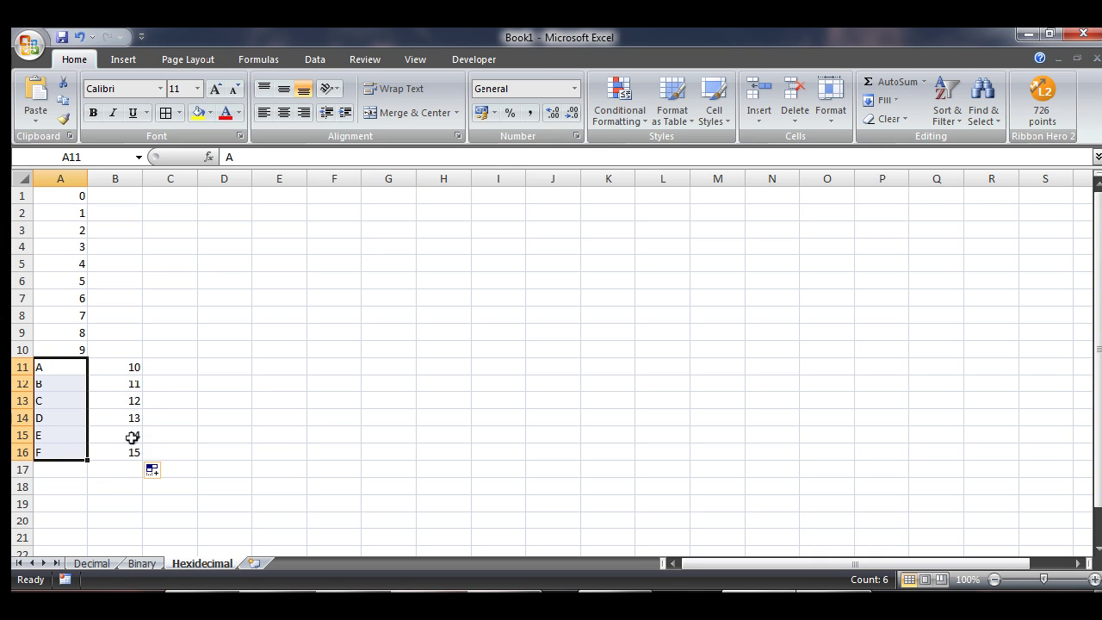
drag(135, 365, 116, 456)
drag(67, 194, 113, 456)
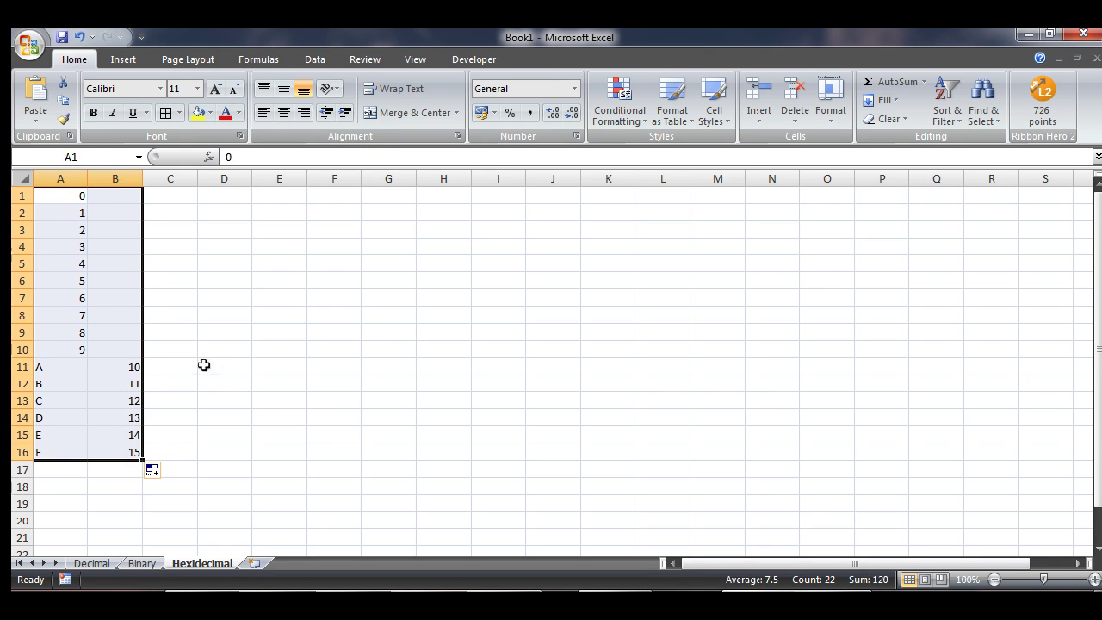
Apply All Borders to the four cells G3:J3
click(300, 290)
click(274, 203)
click(499, 207)
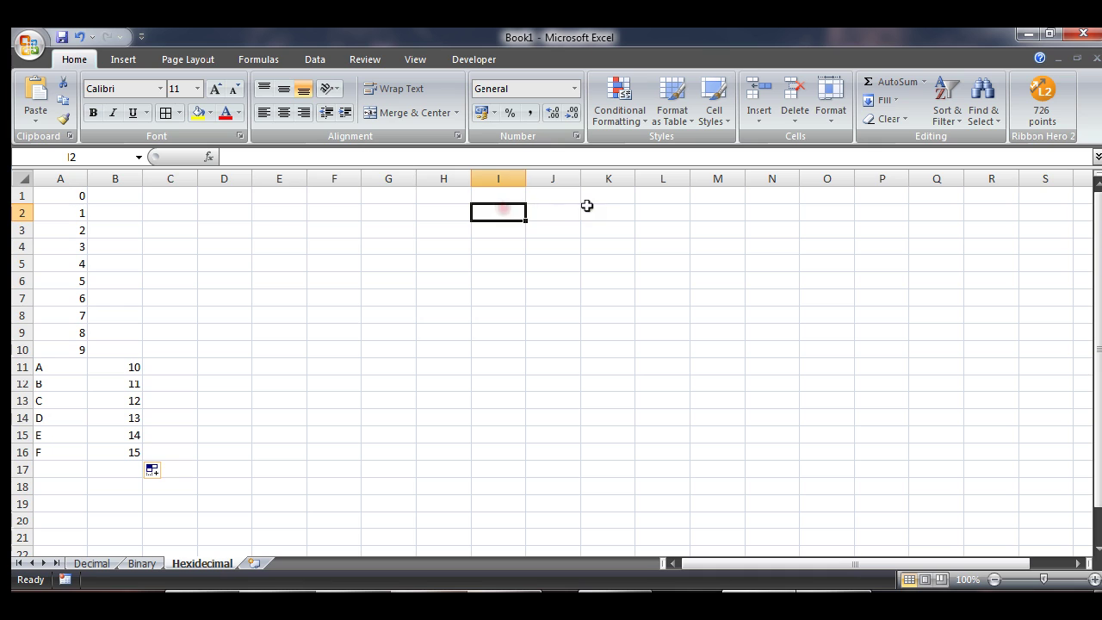
drag(564, 205, 533, 227)
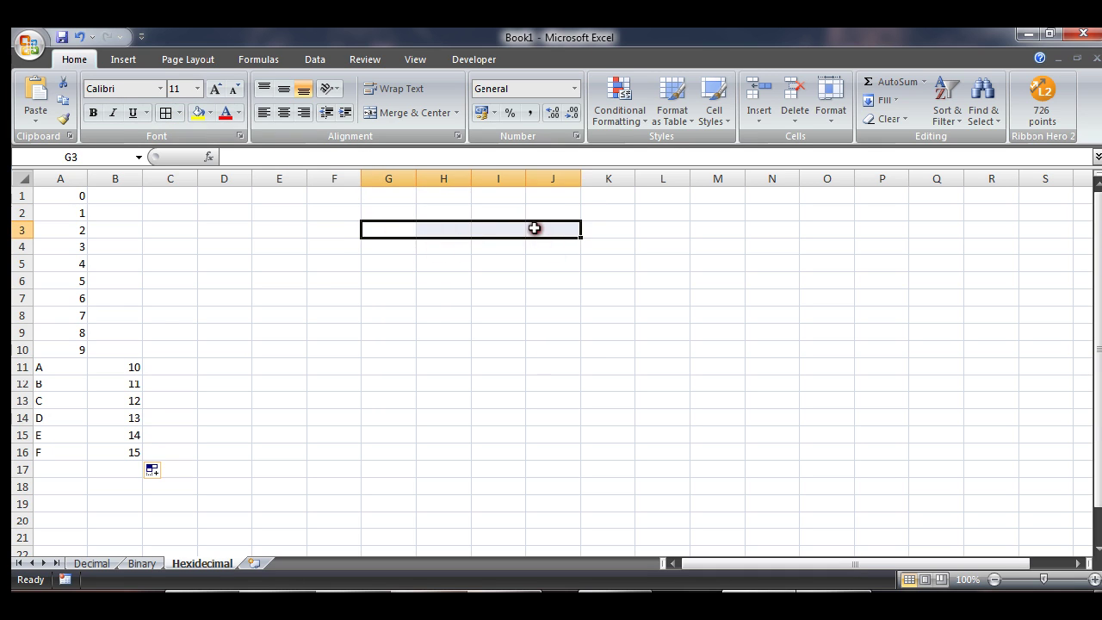
click(171, 116)
click(605, 278)
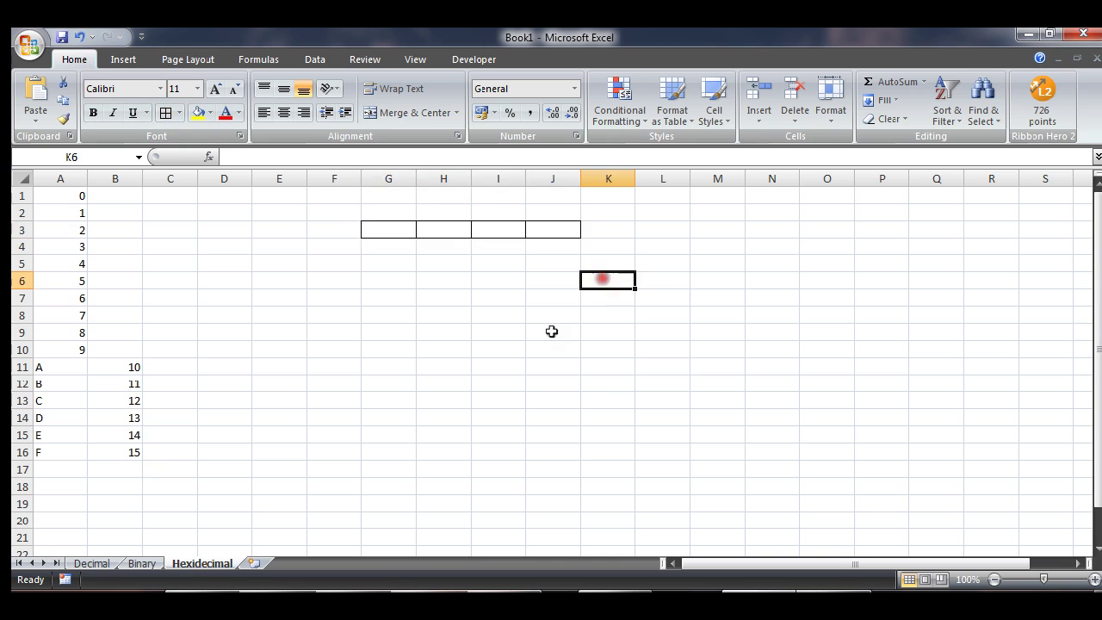
Enter 0 in J4 and a dash in J5
click(563, 260)
click(561, 248)
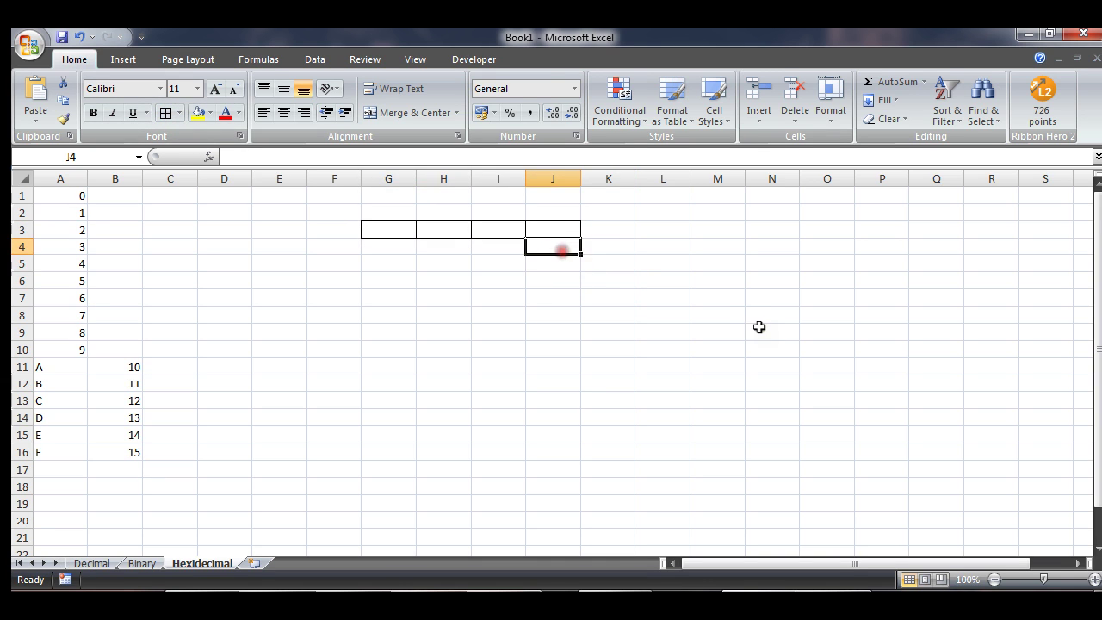
text(0)
key(Return)
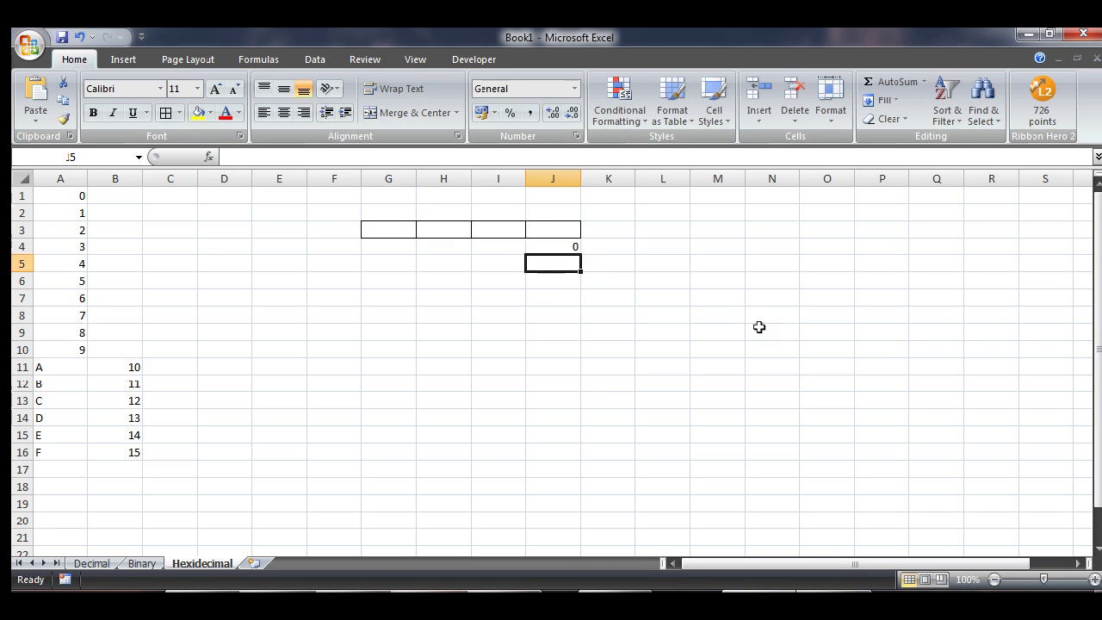
text(-J)
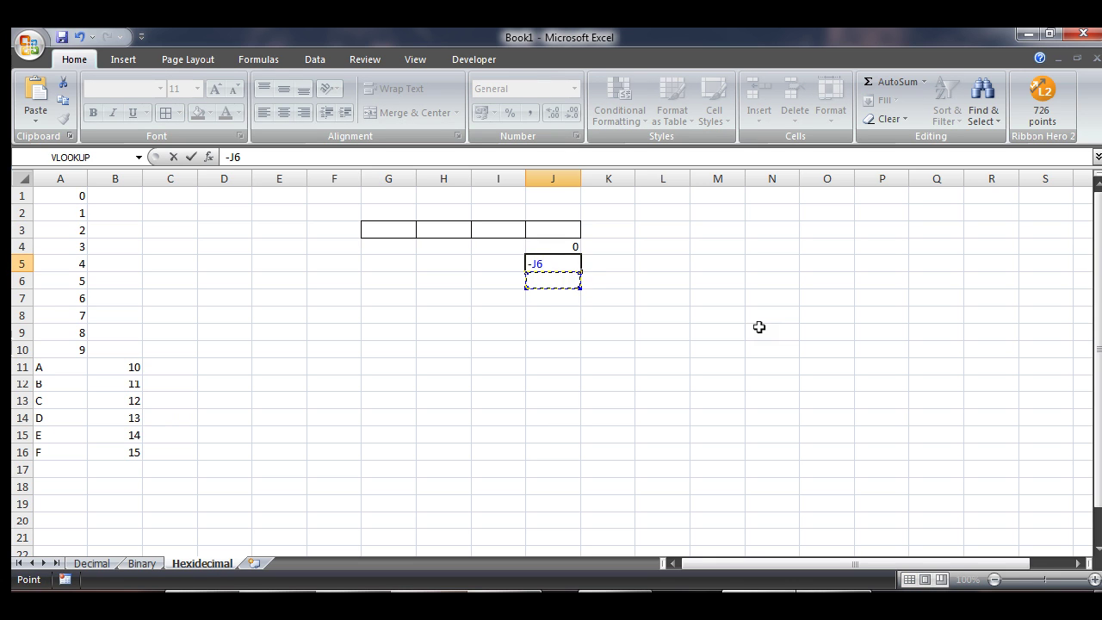
key(BackSpace)
key(Return)
Enter F in J6 and 15 in J7
text(16)
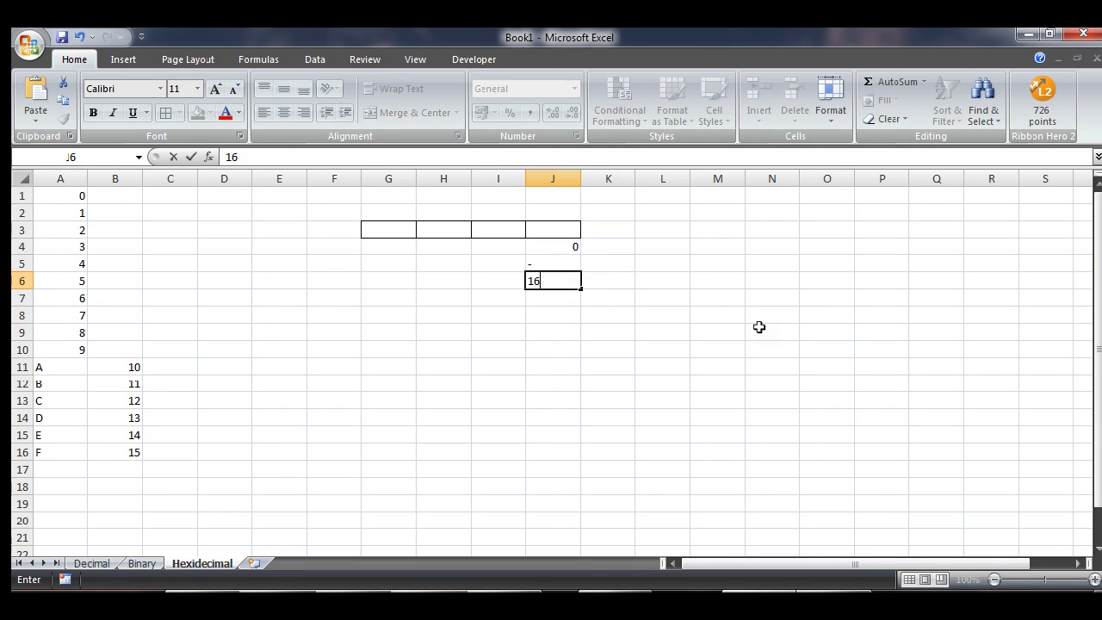
key(Up)
key(Down)
text(15)
key(Return)
key(Up)
text(F)
key(Return)
text(15)
key(Up)
key(Up)
key(Up)
key(Up)
key(Up)
key(Up)
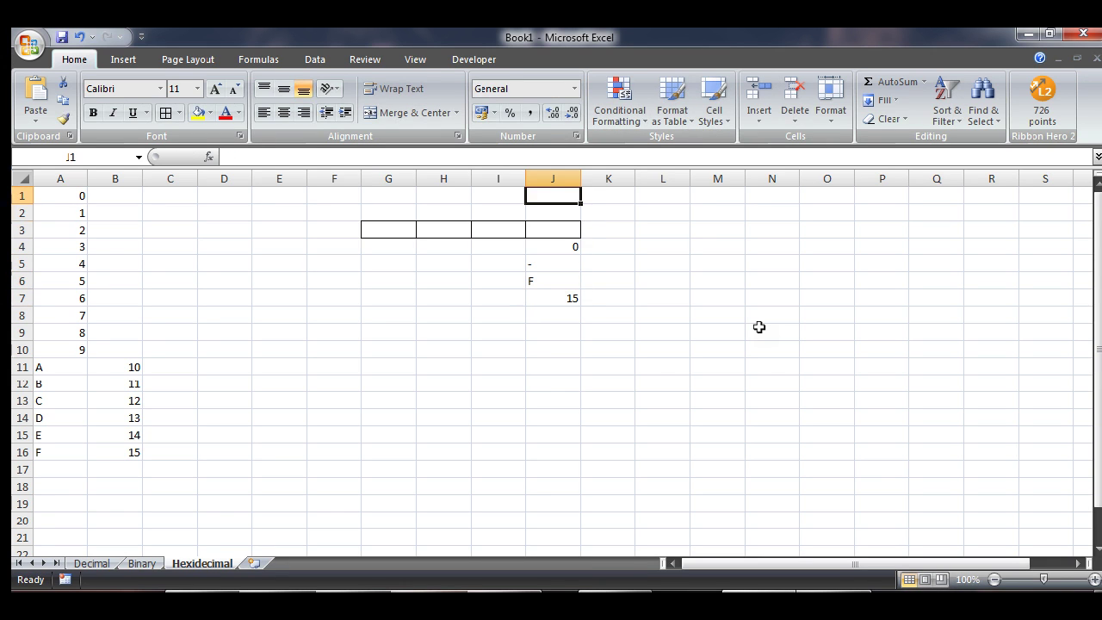
Enter the heading 16^0 in J1 with the value 1 beneath it in J2
key(Down)
key(Up)
text(16^0)
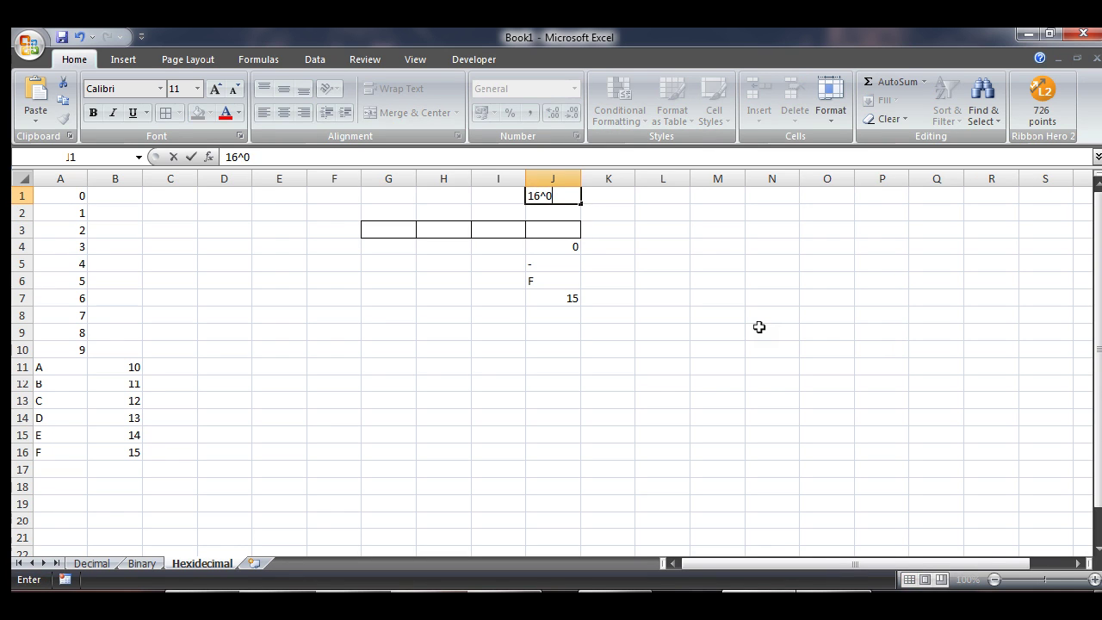
key(Return)
text(1)
key(Return)
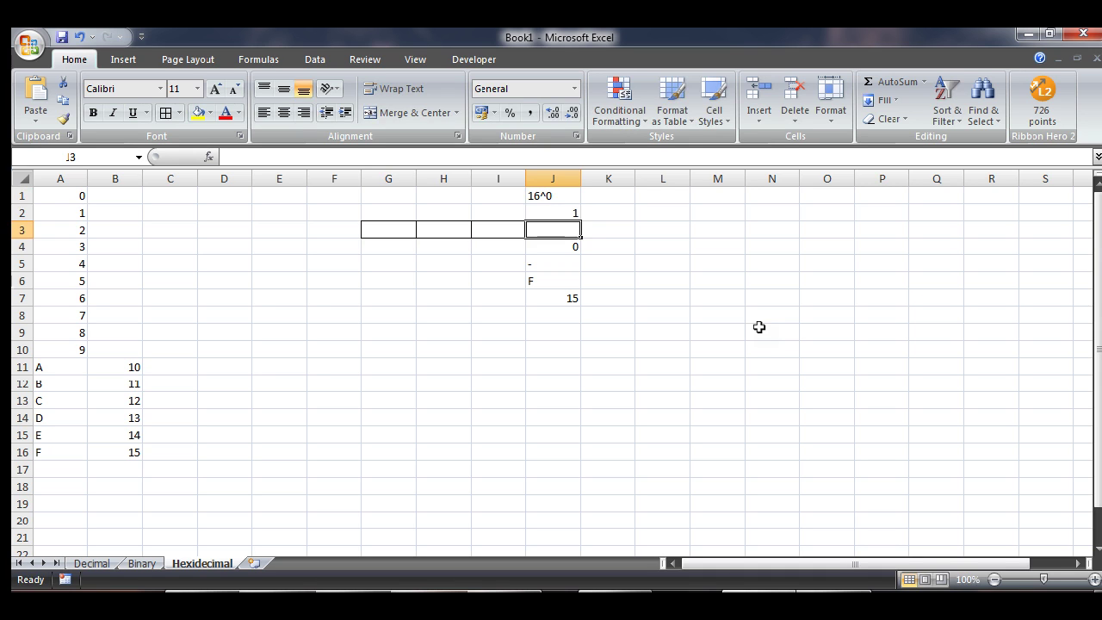
Enter 16 in I2 and the heading 16^1 above it in I1
key(Up)
key(Left)
text(16)
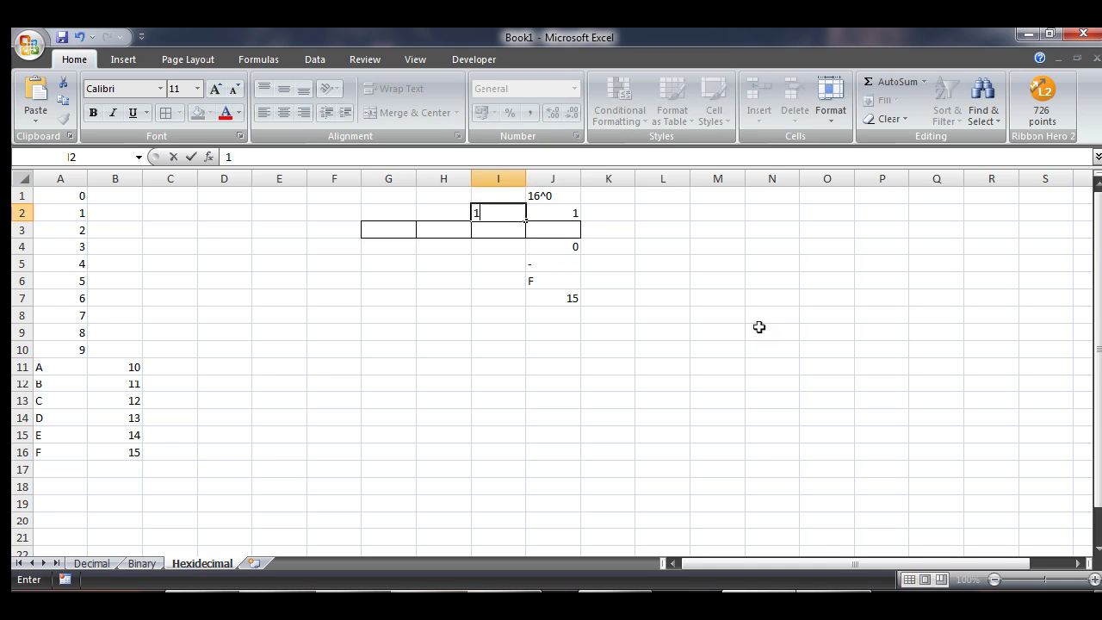
key(Up)
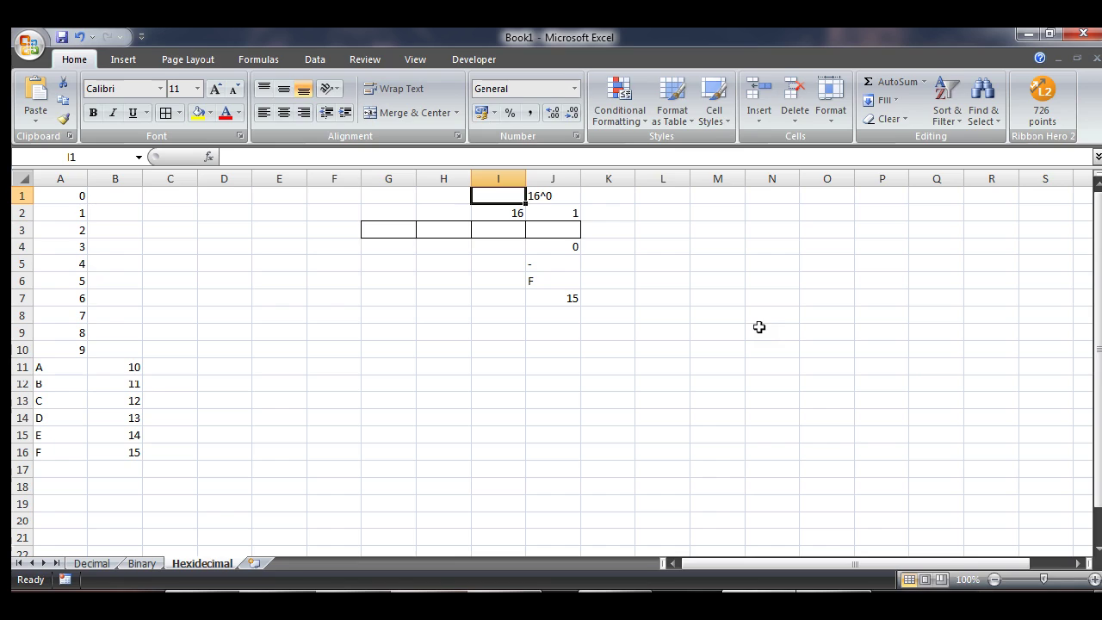
text(16)
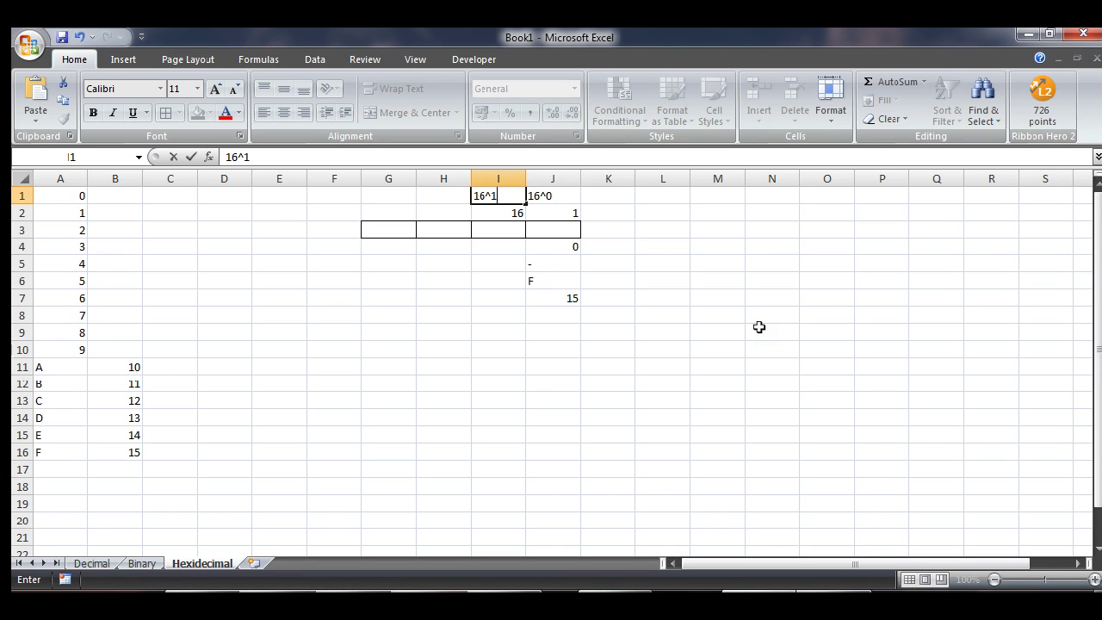
text(^1)
key(Return)
key(Down)
key(Down)
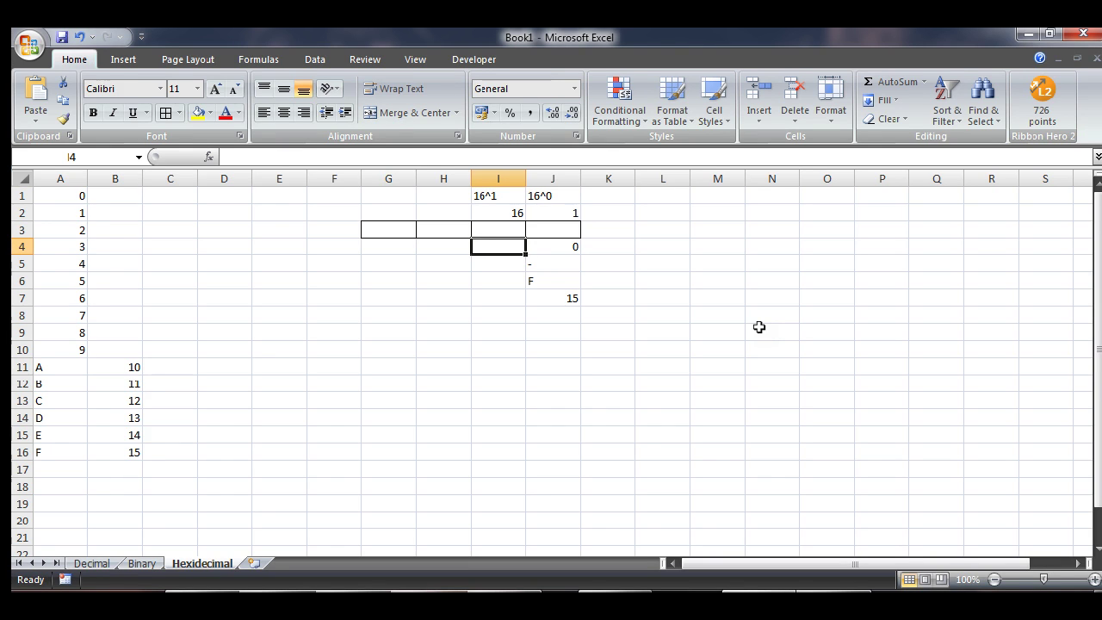
Make a trial entry in I3, then put the hex digit F in J3
key(Up)
key(Up)
key(Right)
key(Right)
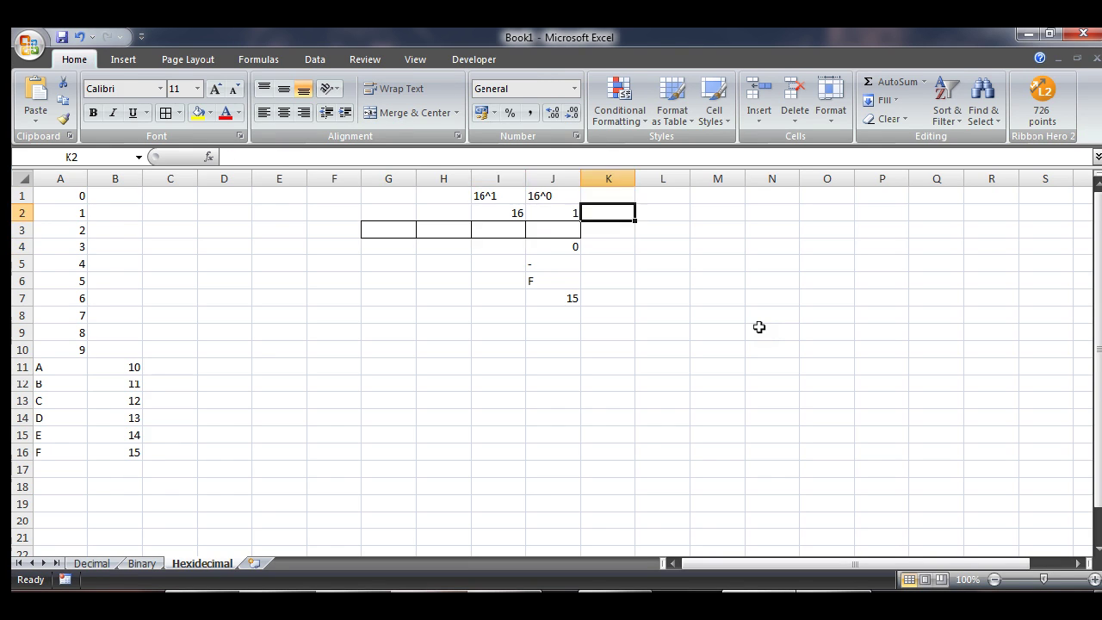
key(Right)
key(Left)
key(Down)
key(Left)
key(Left)
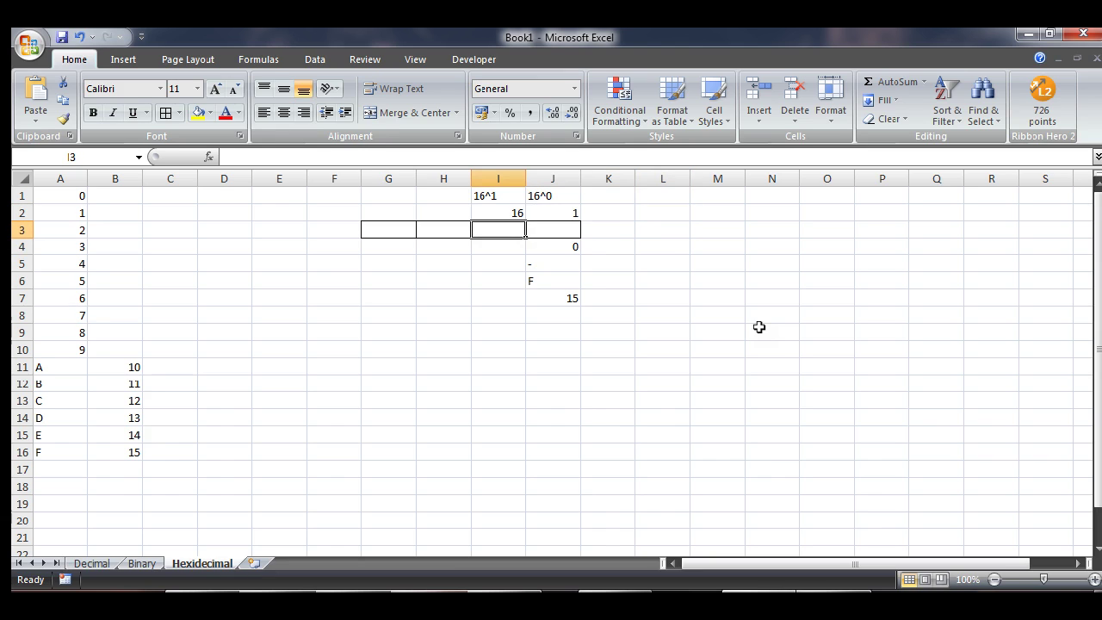
text(15)
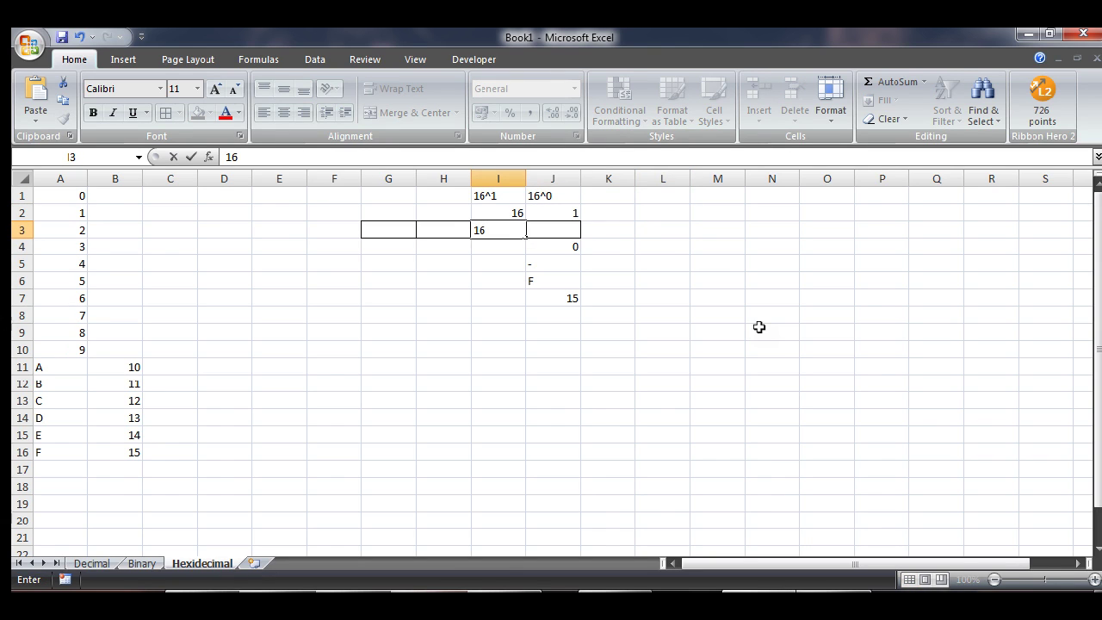
key(Up)
key(Down)
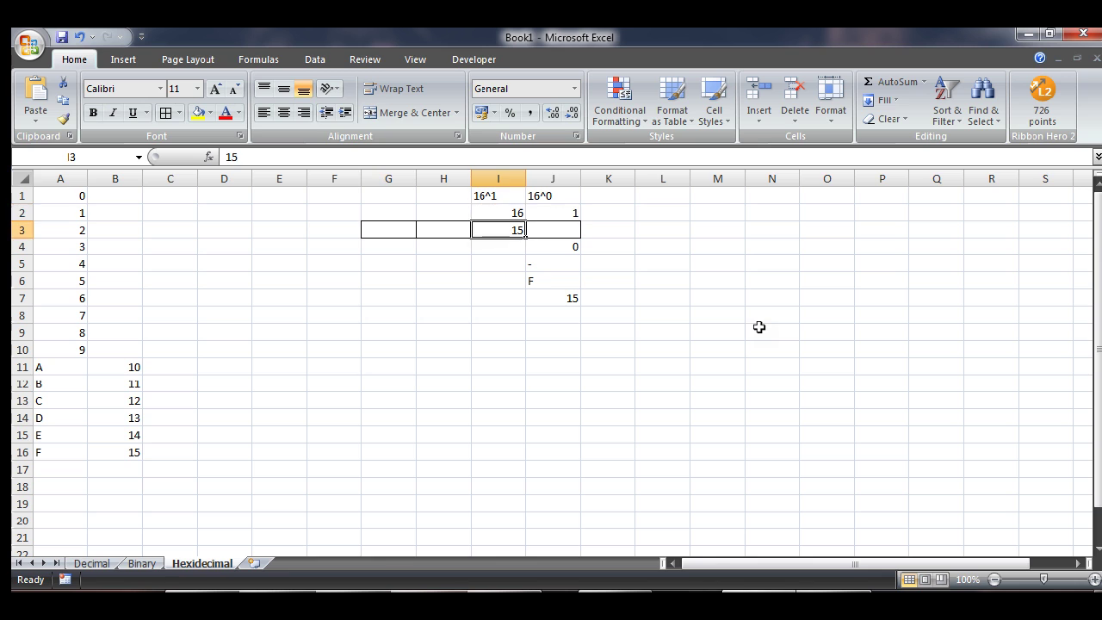
key(Right)
key(Left)
key(Right)
key(Right)
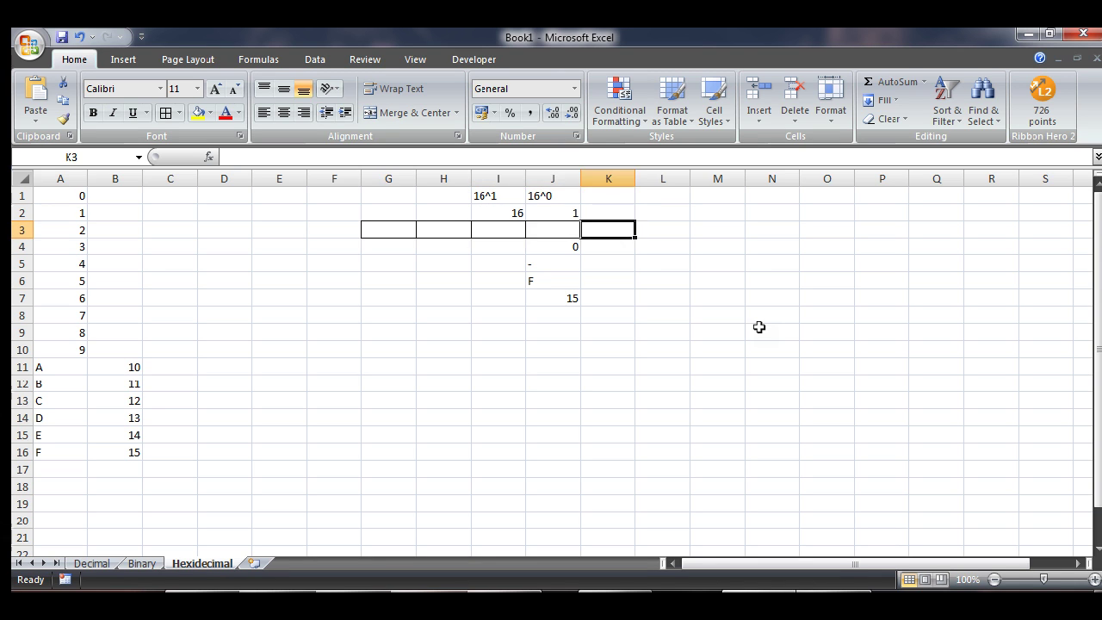
key(Left)
text(F)
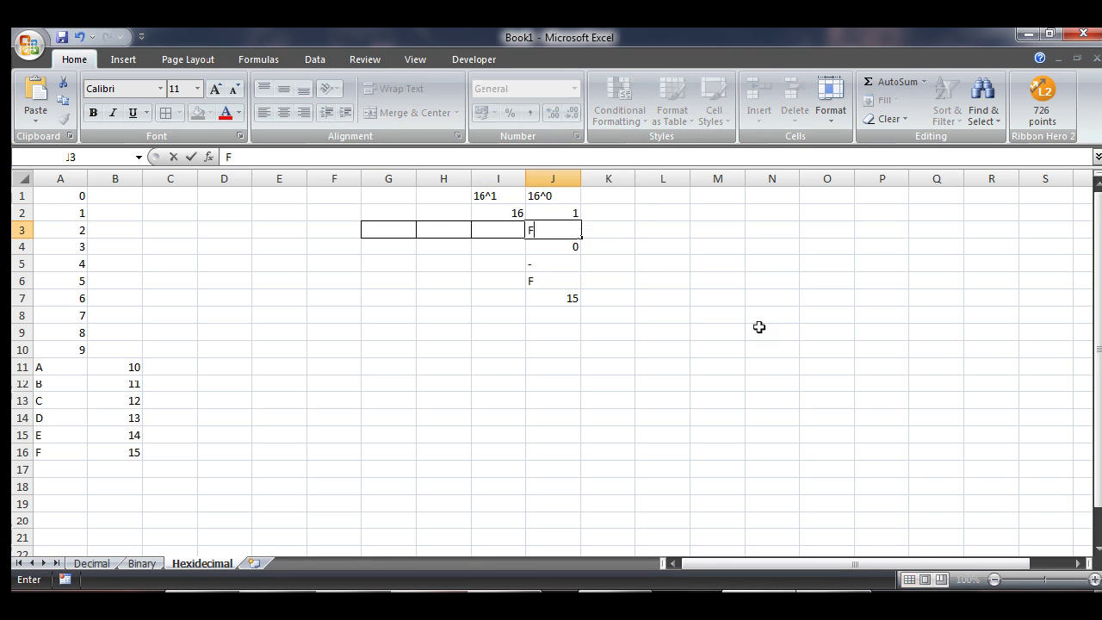
key(Left)
Enter F in grid cell I3 and begin a formula in L3 with =
key(Right)
key(Up)
key(Left)
key(Down)
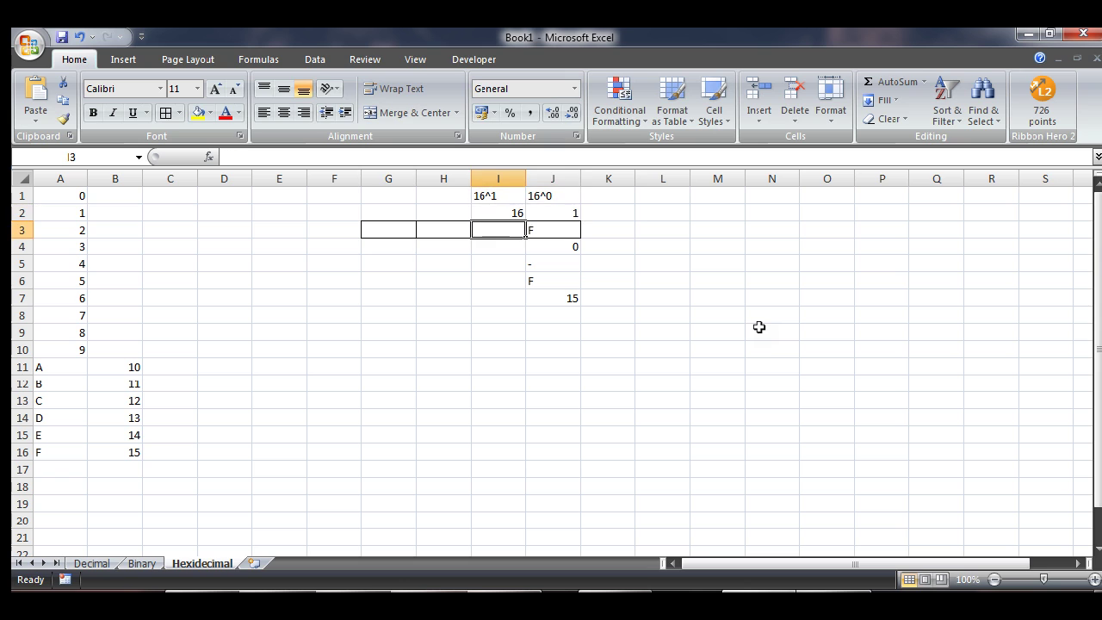
text(F)
key(Right)
key(Right)
key(Right)
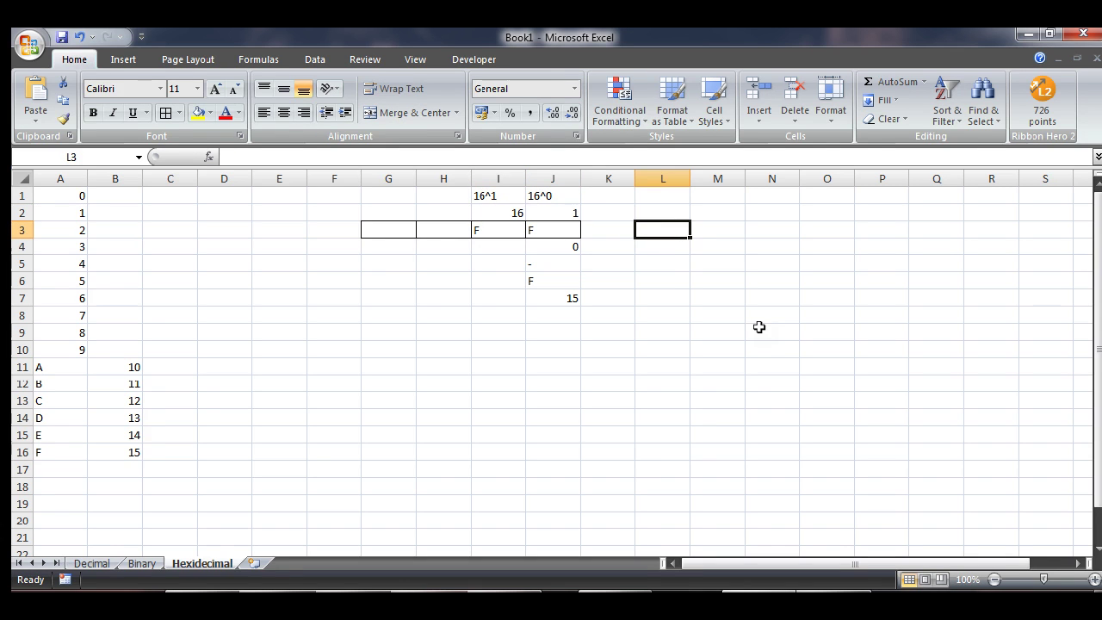
text(=16*15+(15*1)
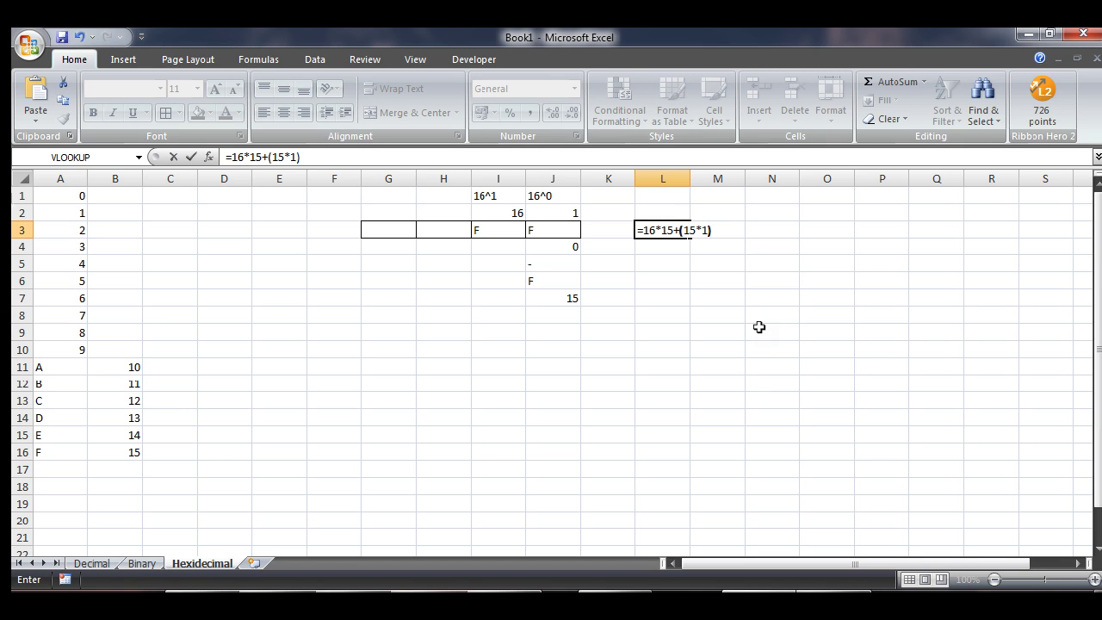
Confirm =16*15+(15*1) in L3 so it returns 255
key(Return)
key(Up)
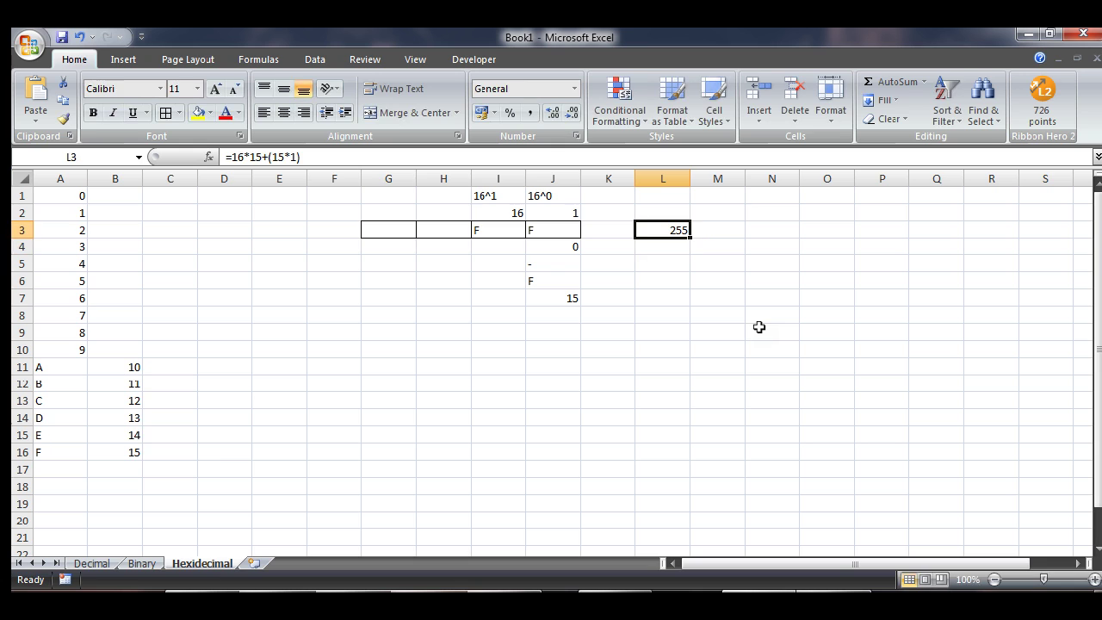
key(Up)
key(Left)
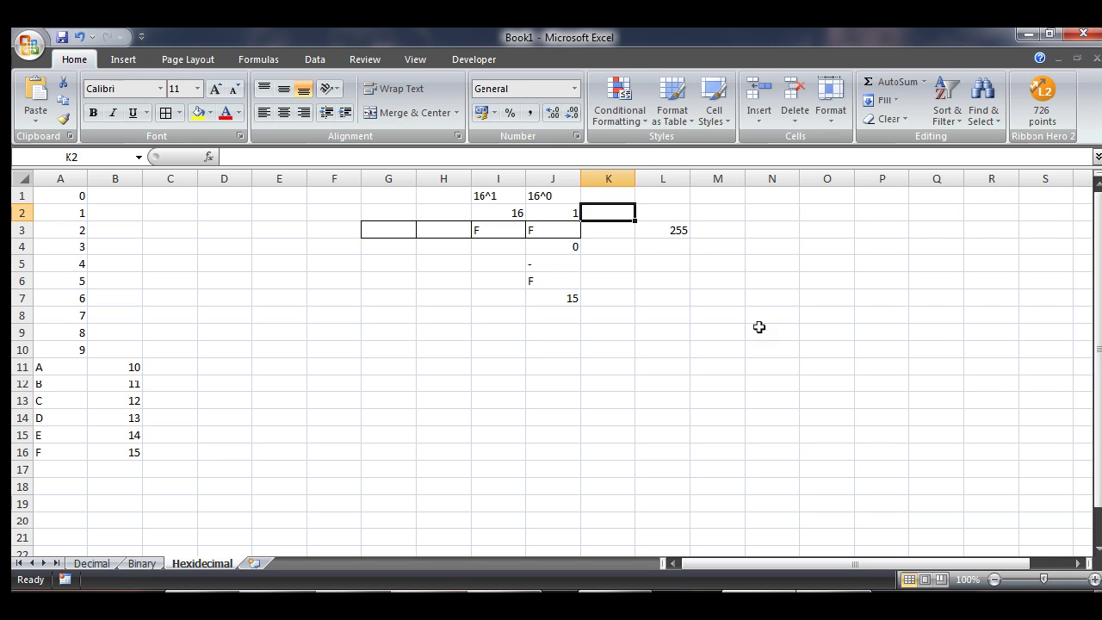
Fill column H with 256 in H2, heading 16^2 in H1 and F in H3
key(Left)
key(Left)
key(Left)
text(256)
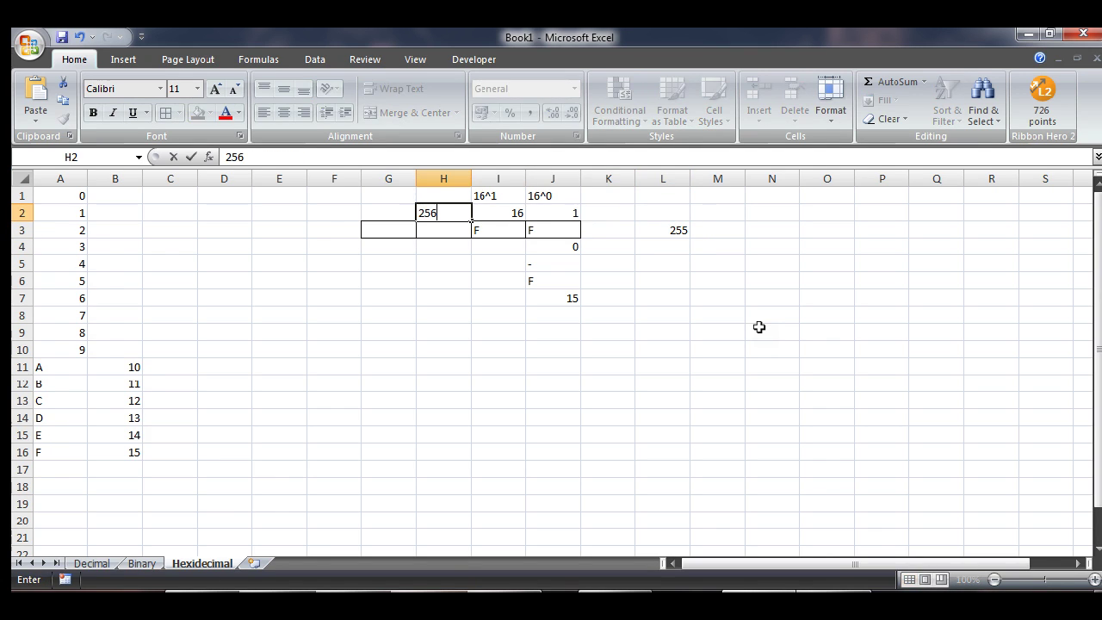
key(Return)
key(Up)
key(Up)
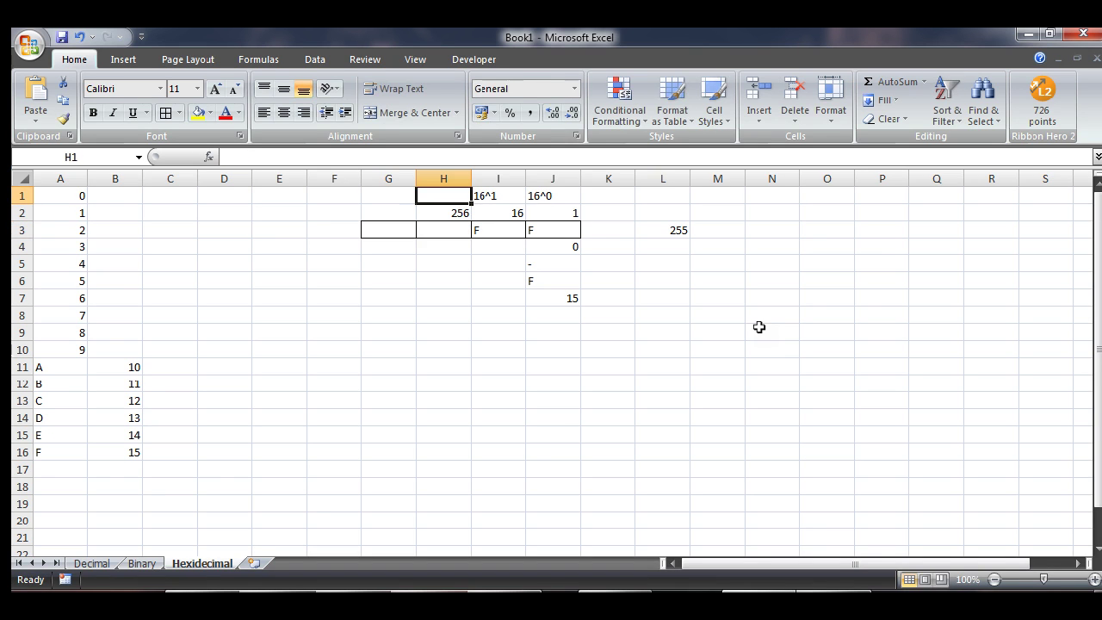
text(16^2)
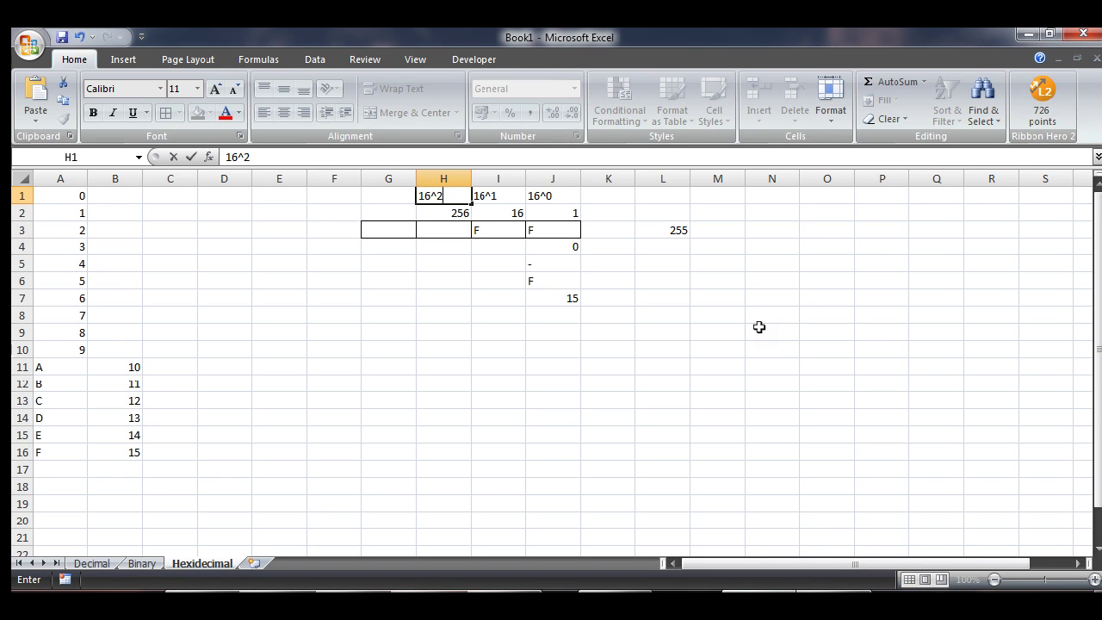
key(Return)
key(Down)
text(F)
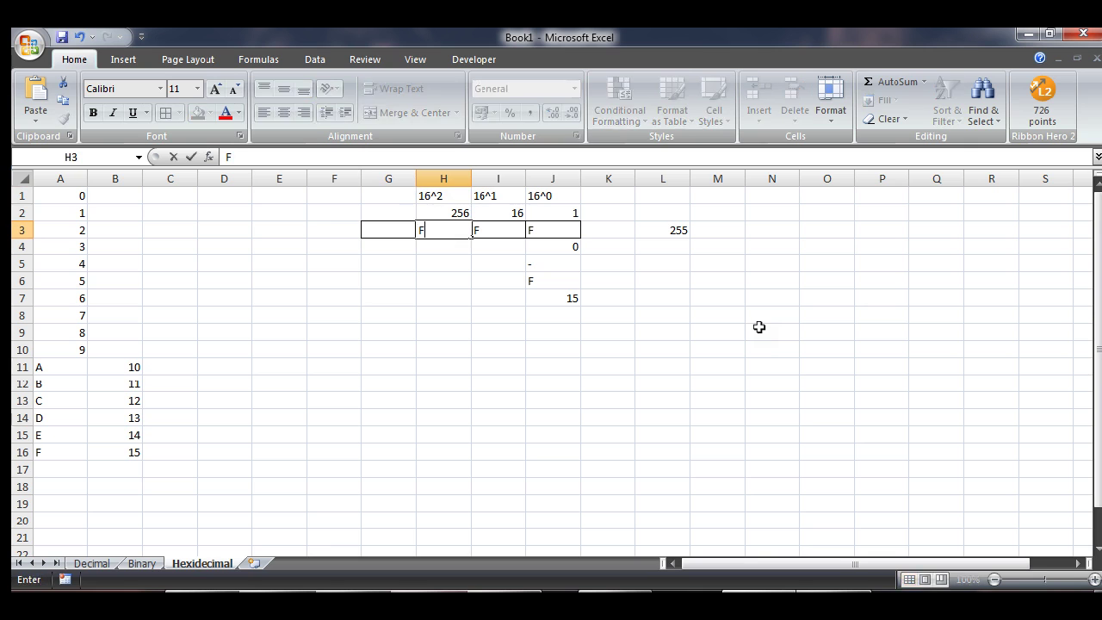
key(Right)
key(Right)
key(Left)
key(Left)
key(Right)
key(Right)
key(Right)
key(Right)
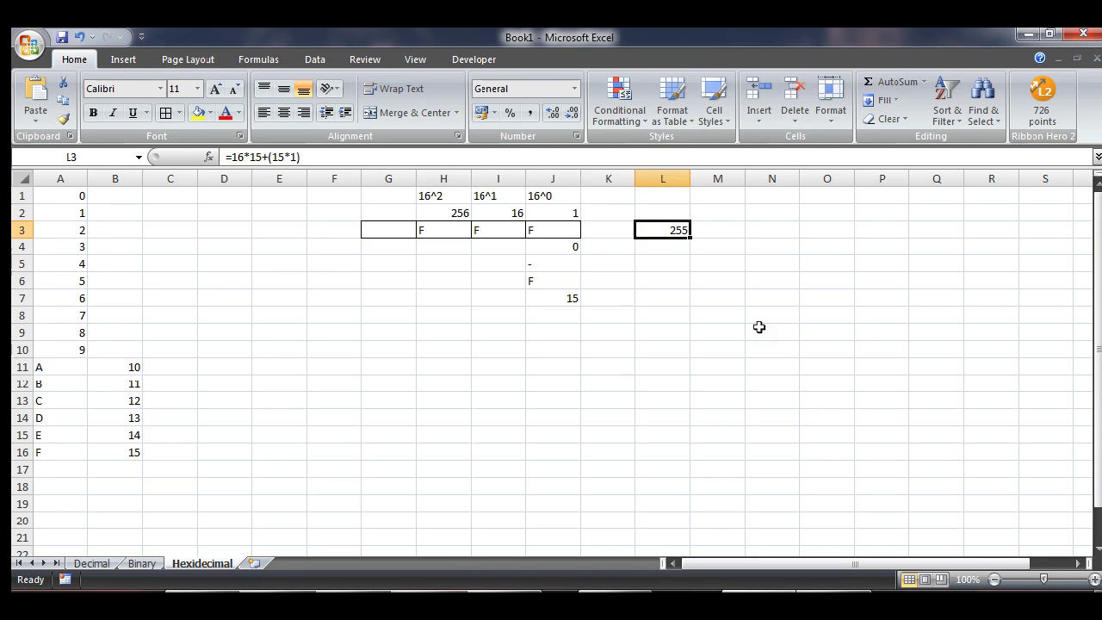
Add a (15*255) term to the L3 formula and fix its parenthesis so it shows 4080
click(228, 156)
text(+)
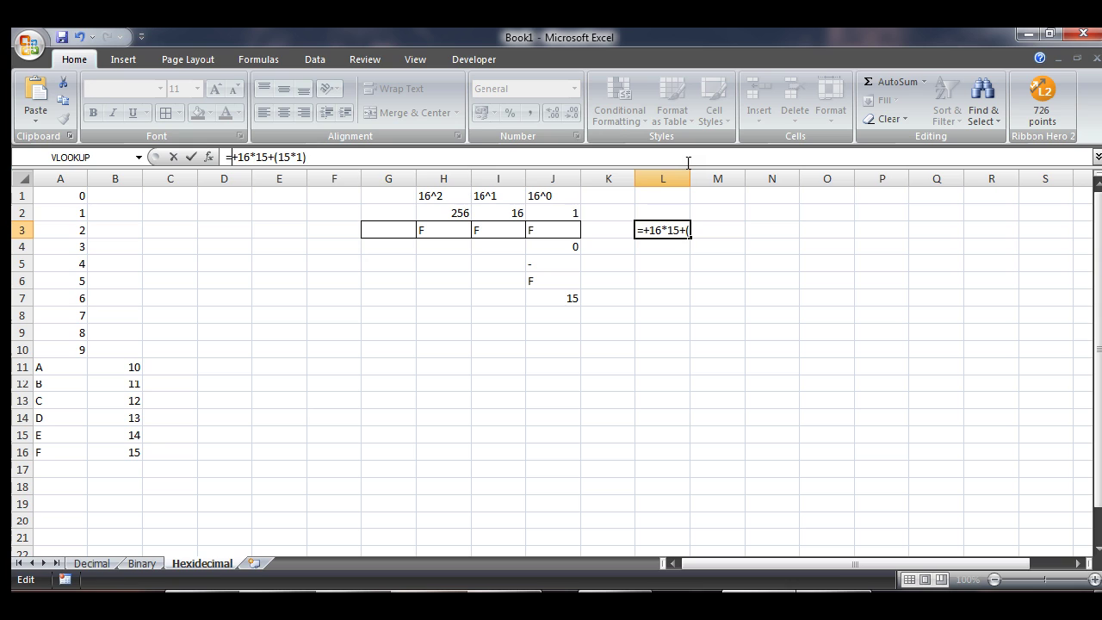
text(()
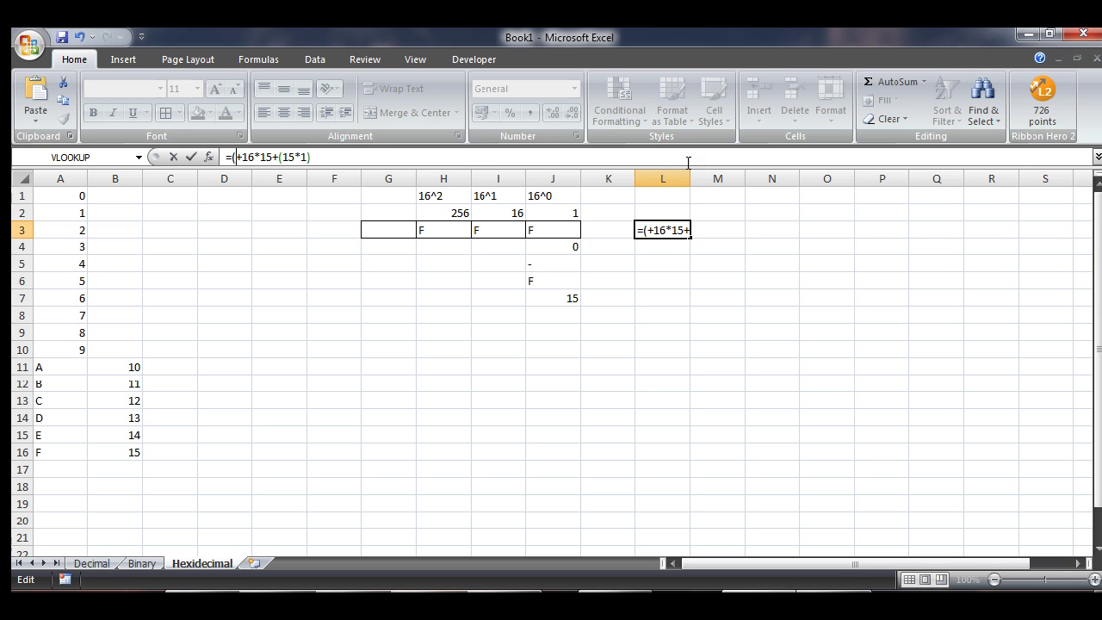
text(15)
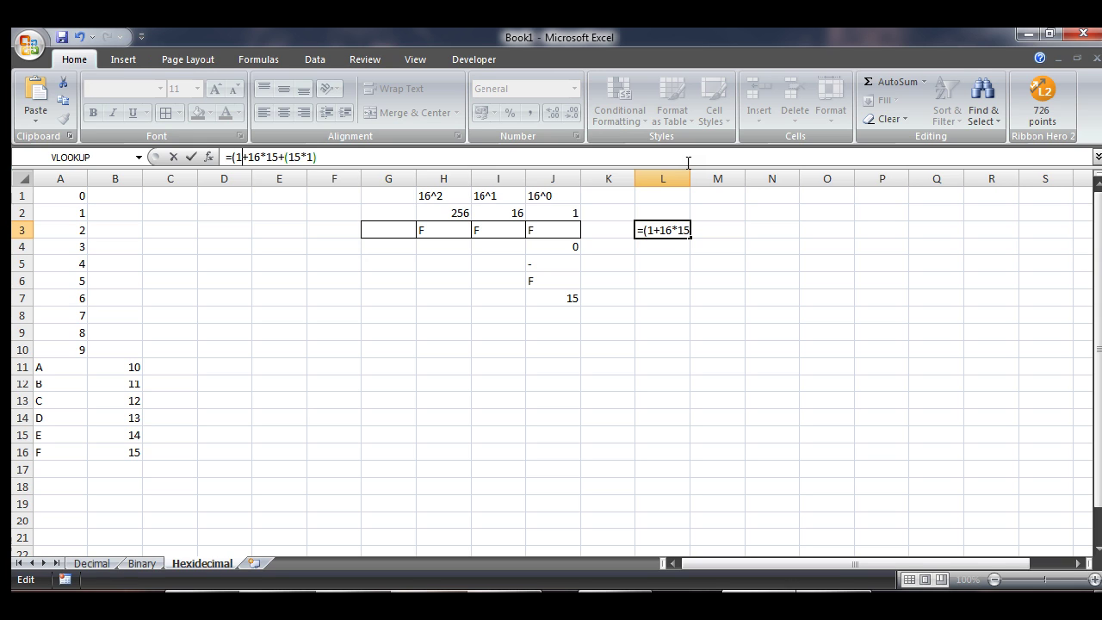
text(*255()
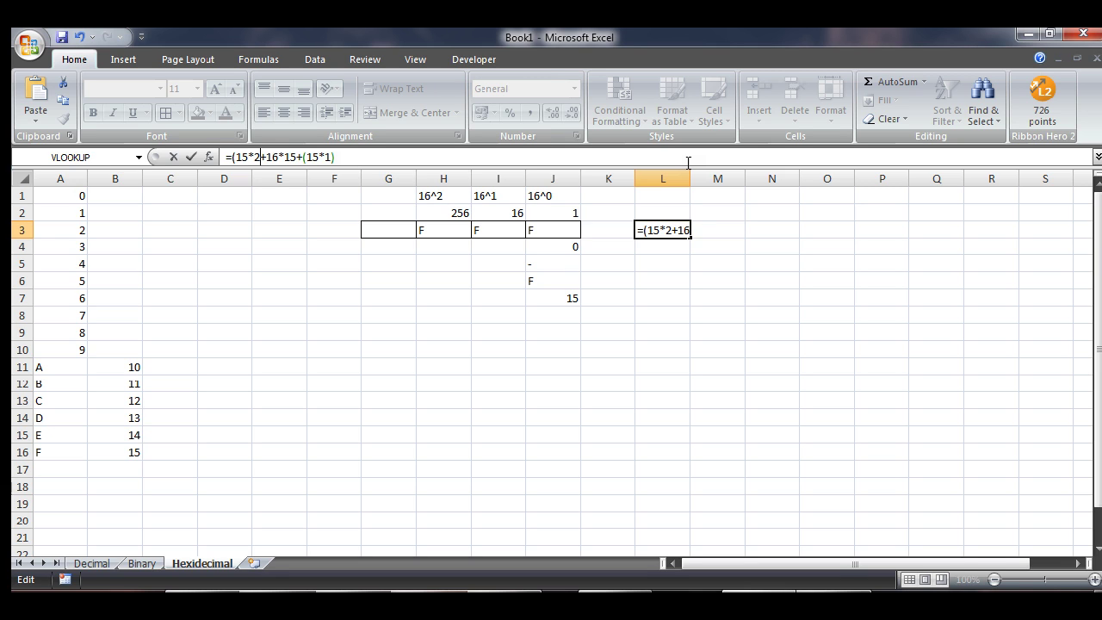
key(Return)
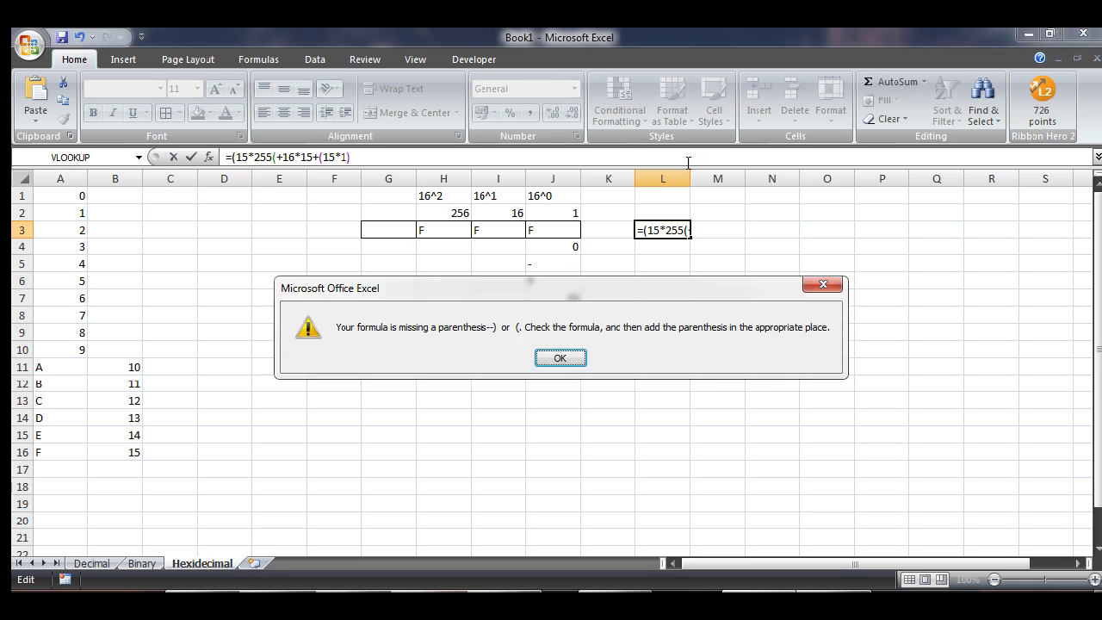
key(Return)
key(Left)
key(Left)
key(Left)
key(Left)
key(Left)
key(Left)
key(Left)
key(Left)
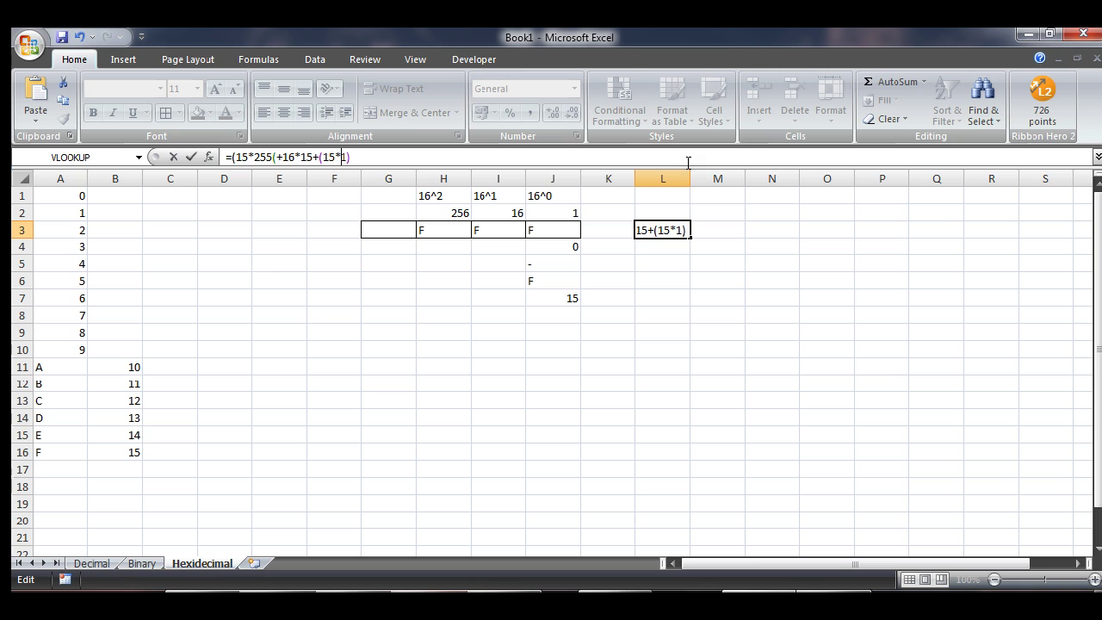
key(BackSpace)
text())
key(Return)
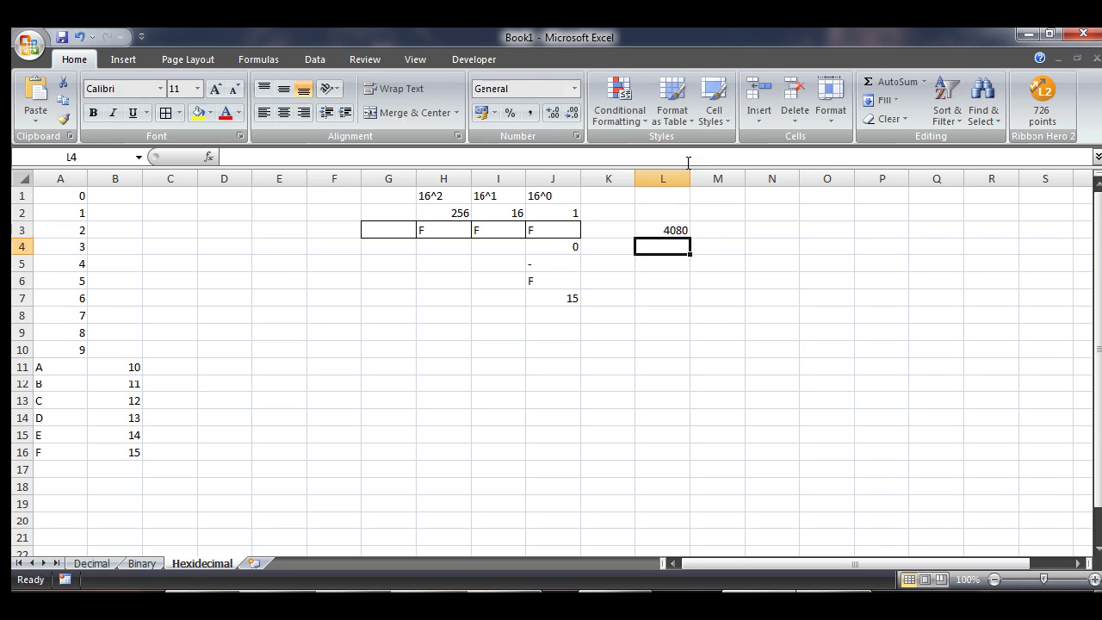
key(Up)
Enter 4081 in G2 and the heading 16^3 in G1, ending on G3
key(Left)
key(Left)
key(Left)
key(Left)
key(Left)
key(Left)
key(Left)
key(Left)
key(Up)
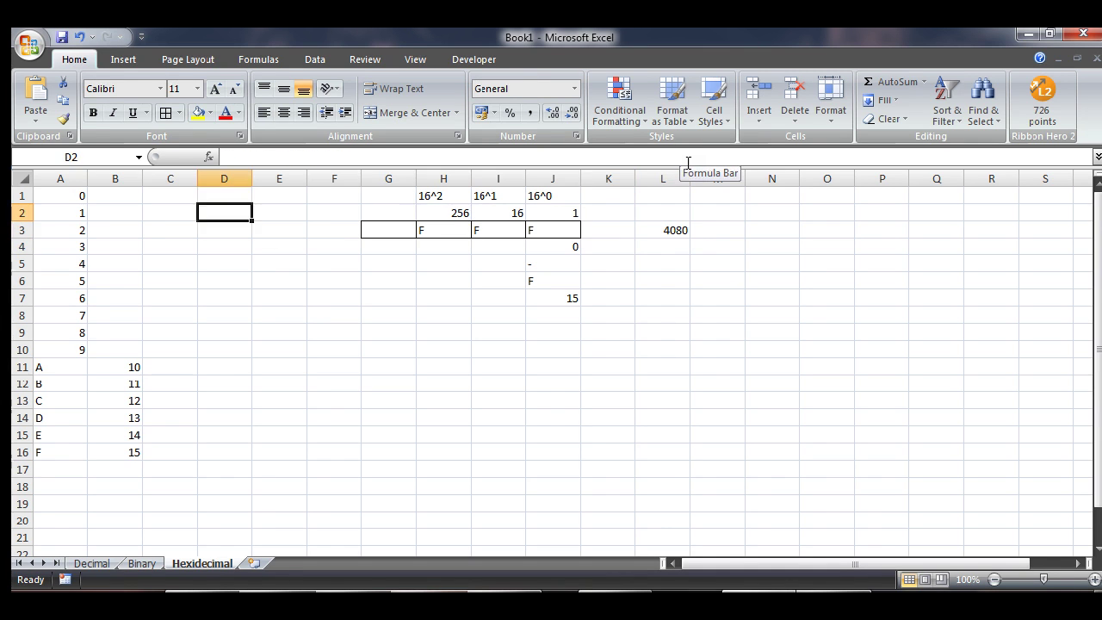
key(Right)
key(Right)
key(Right)
text(4081)
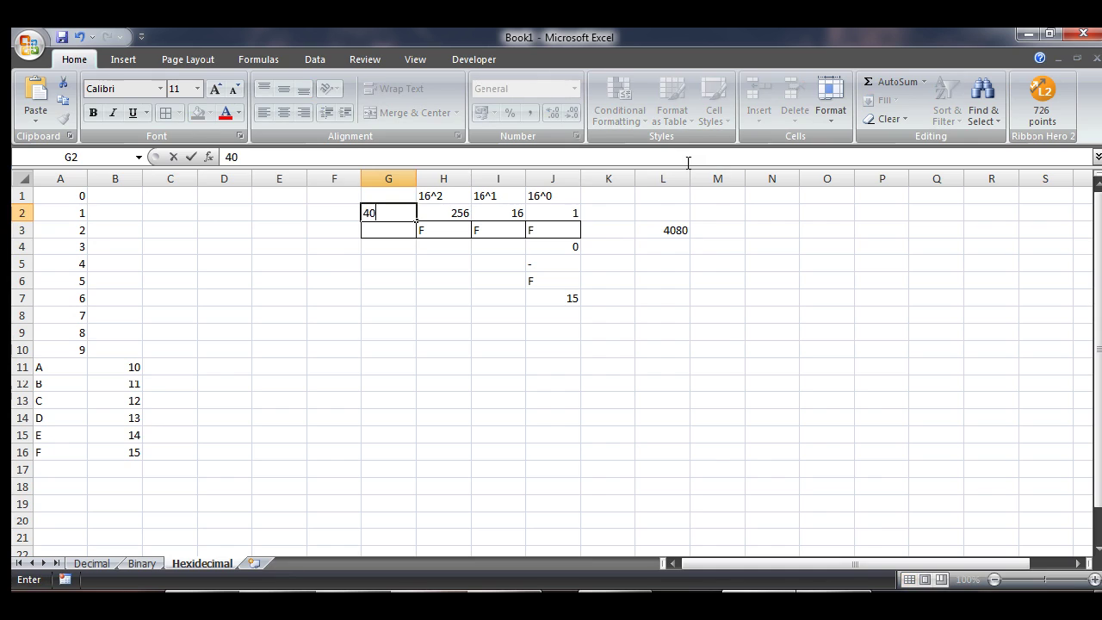
key(Return)
key(Up)
key(Up)
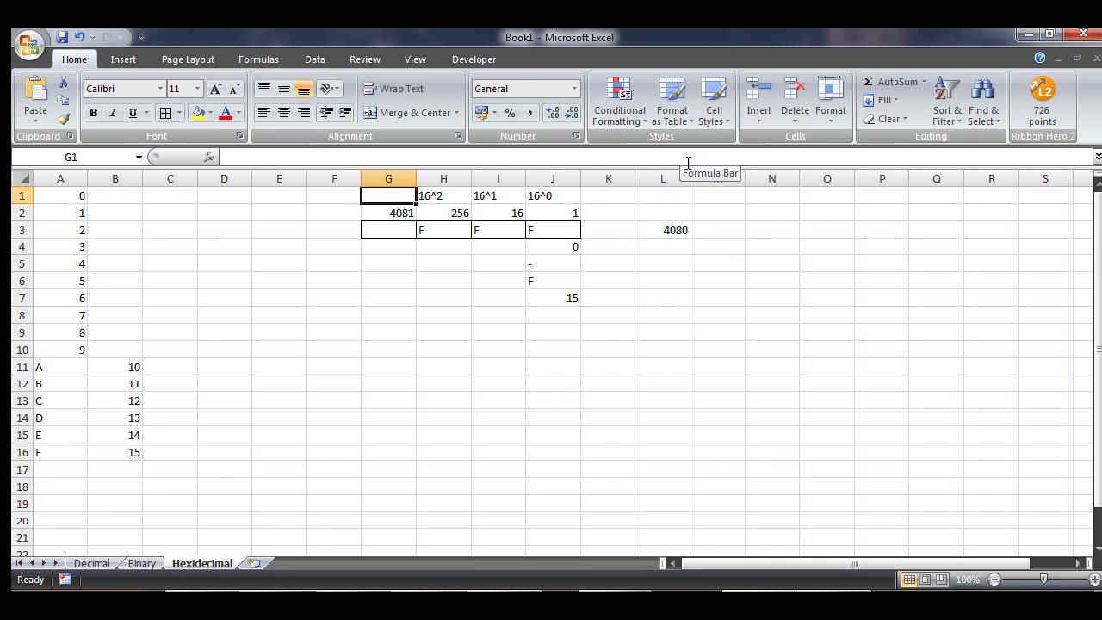
text(16^3)
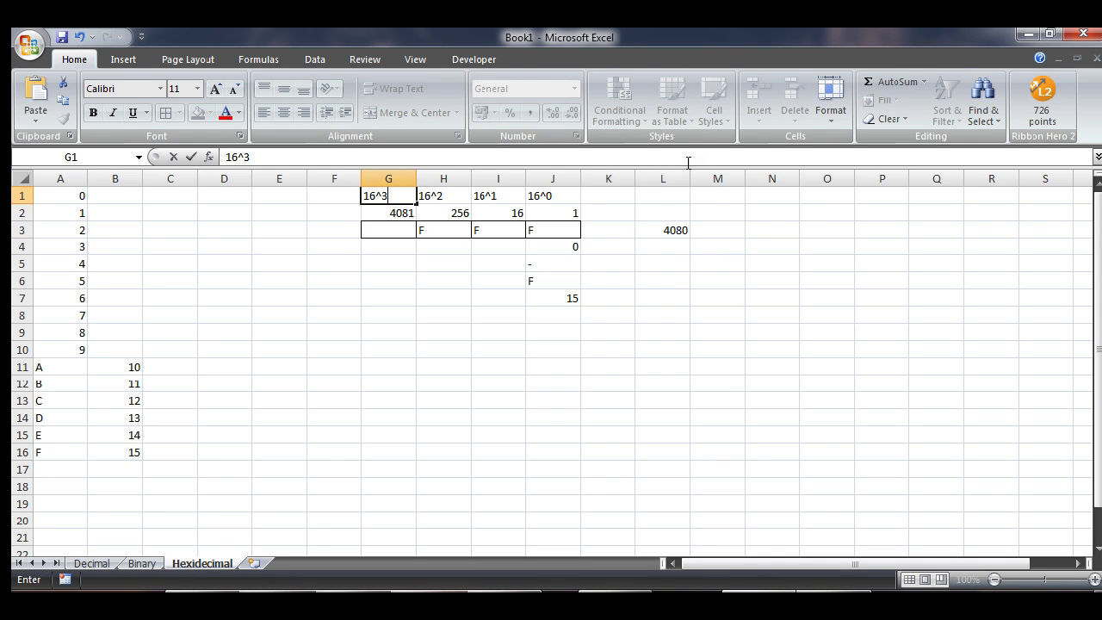
key(Return)
key(Down)
key(Down)
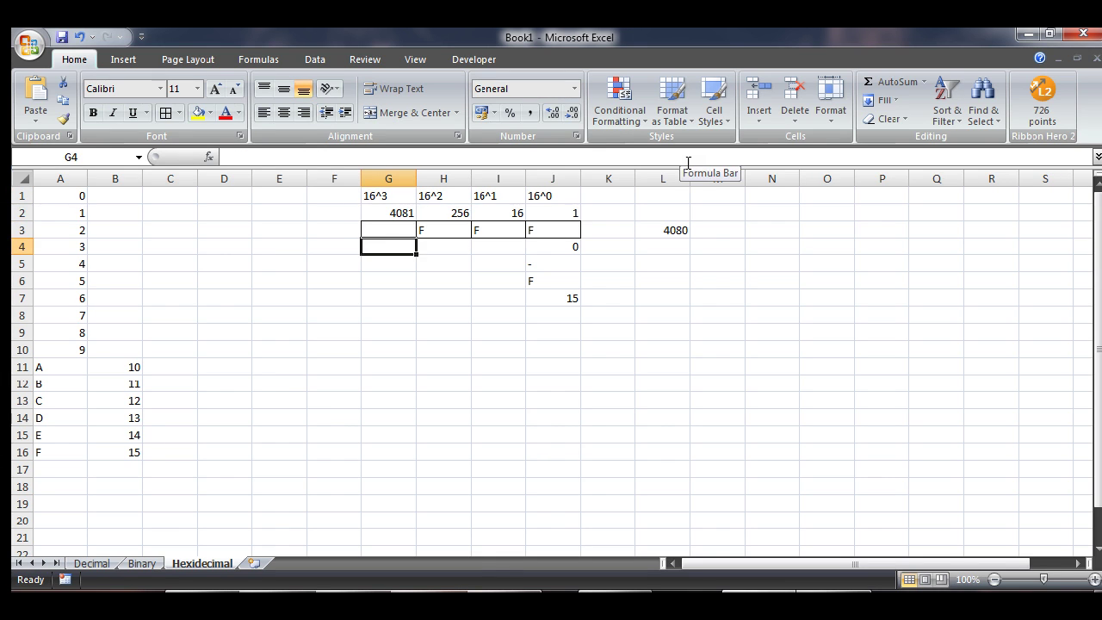
key(Up)
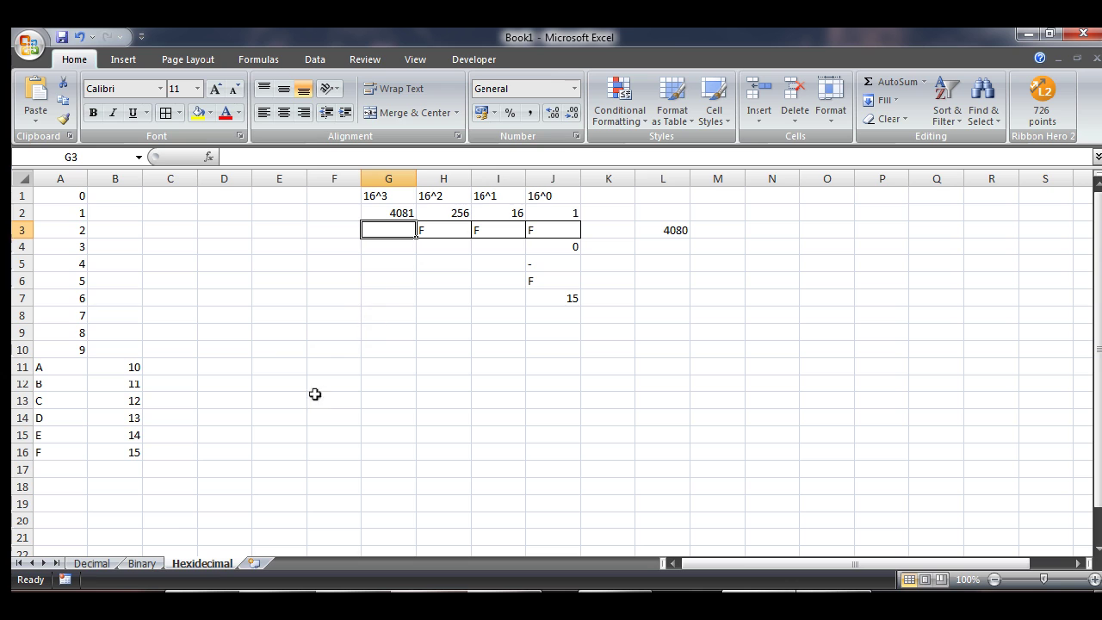
Drag-select A2:B16, the 0–F hex digit table with its values
drag(71, 206, 135, 452)
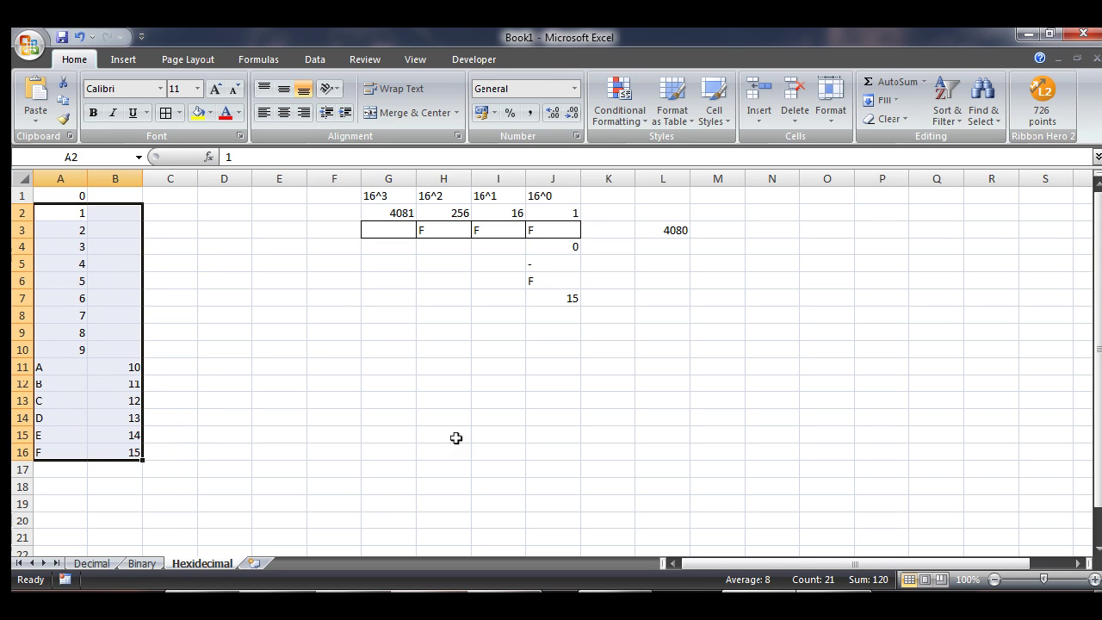